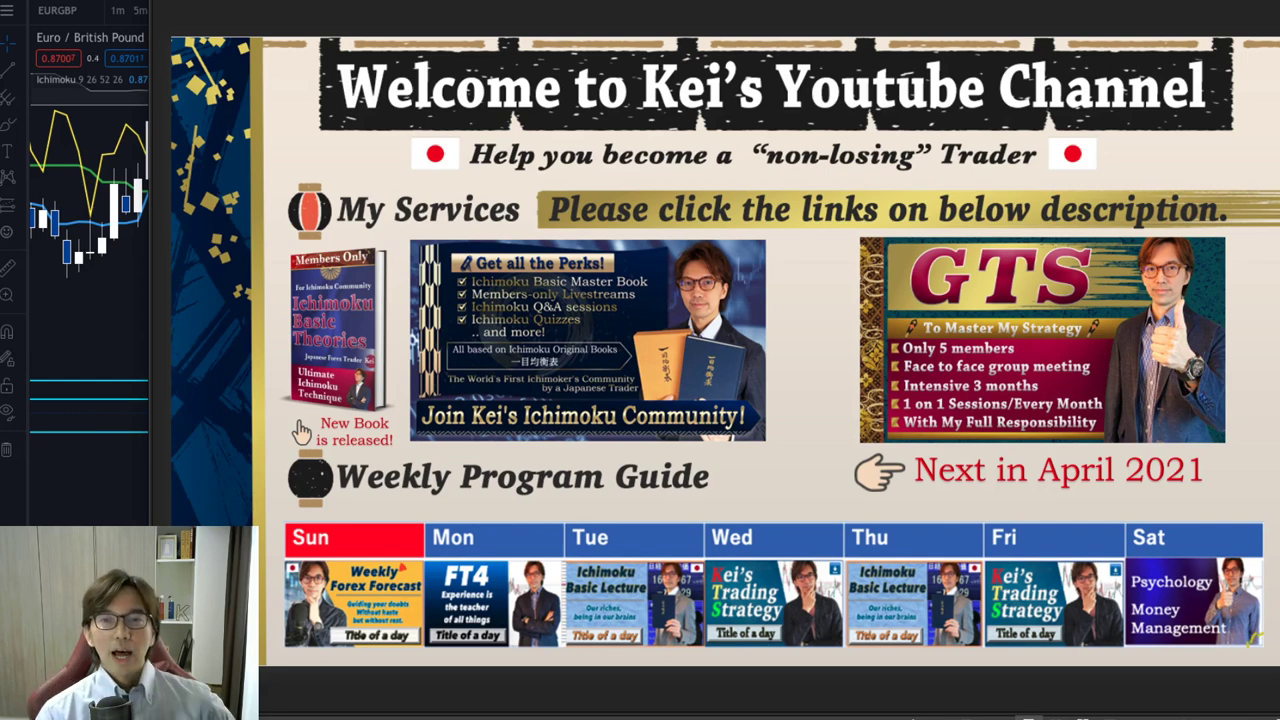
Step: Switch to the EURGBP daily chart and trace the Ichimoku cloud projected ahead of price
{"action": "left_click", "coordinate": [108, 165]}
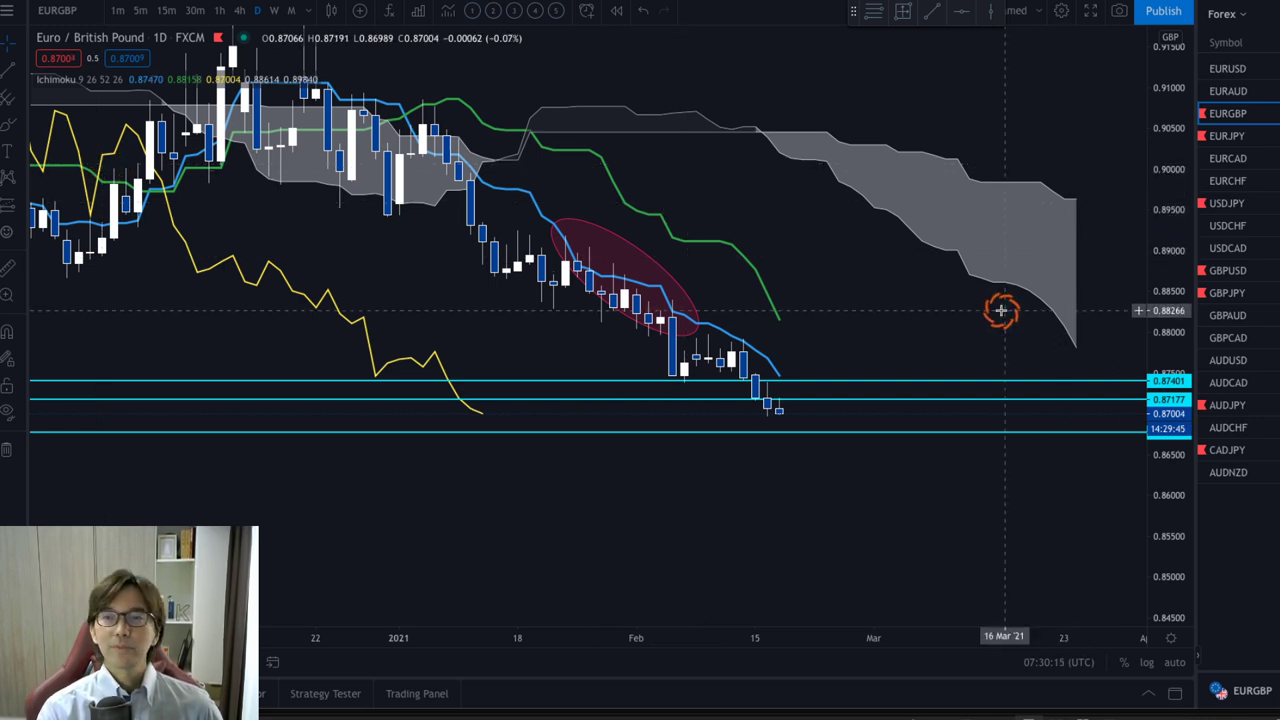
{"action": "left_click_drag", "start_coordinate": [1001, 310], "coordinate": [955, 343]}
{"action": "left_click_drag", "start_coordinate": [1156, 346], "coordinate": [1075, 290]}
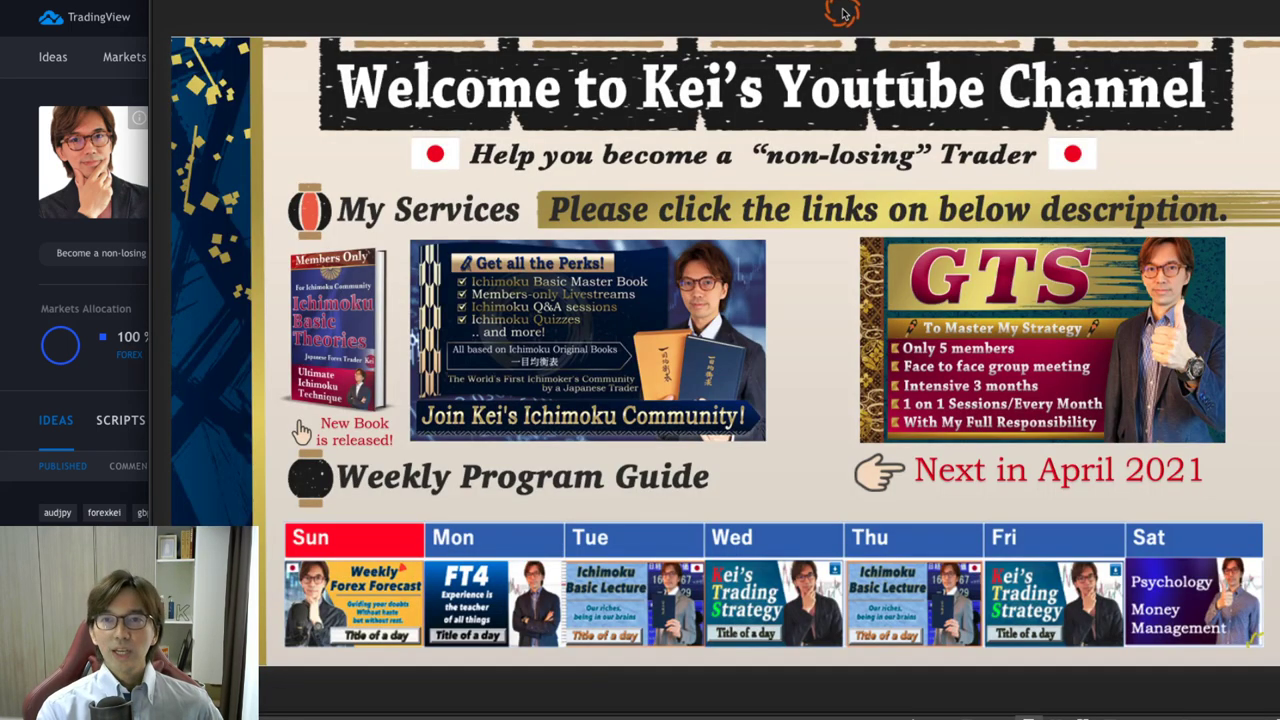
Step: Show the Disclaimer slide, return to the previous slide, and switch to the TradingView profile page
{"action": "key", "text": "Right"}
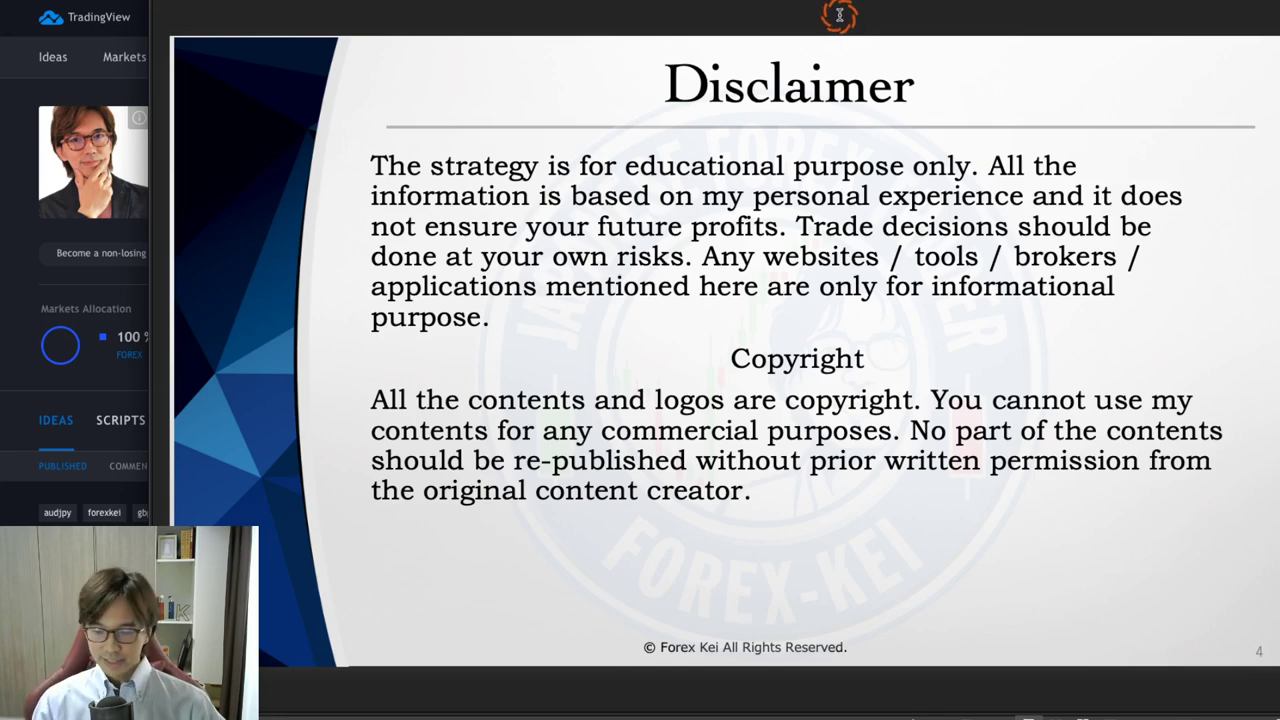
{"action": "key", "text": "Left"}
{"action": "left_click", "coordinate": [117, 80]}
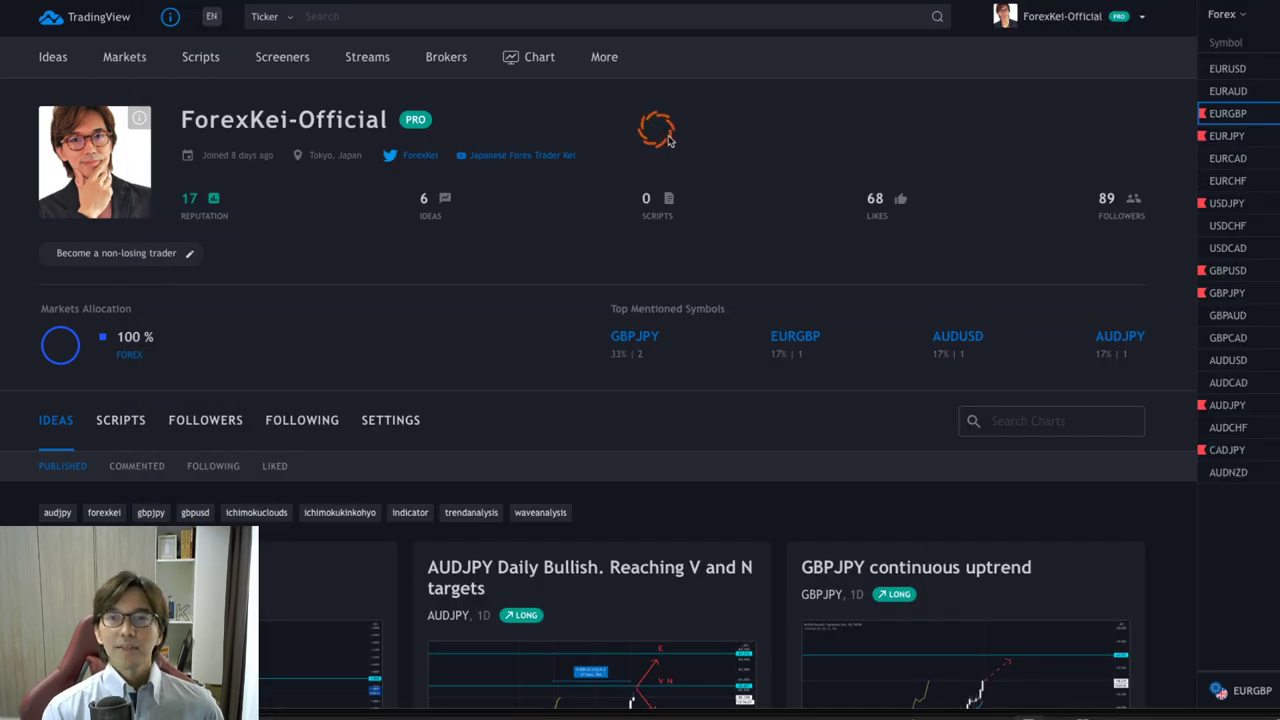
Step: Look through the published trading ideas on the profile page down to the oldest posts
{"action": "scroll", "coordinate": [781, 453], "scroll_direction": "down", "scroll_amount": 6}
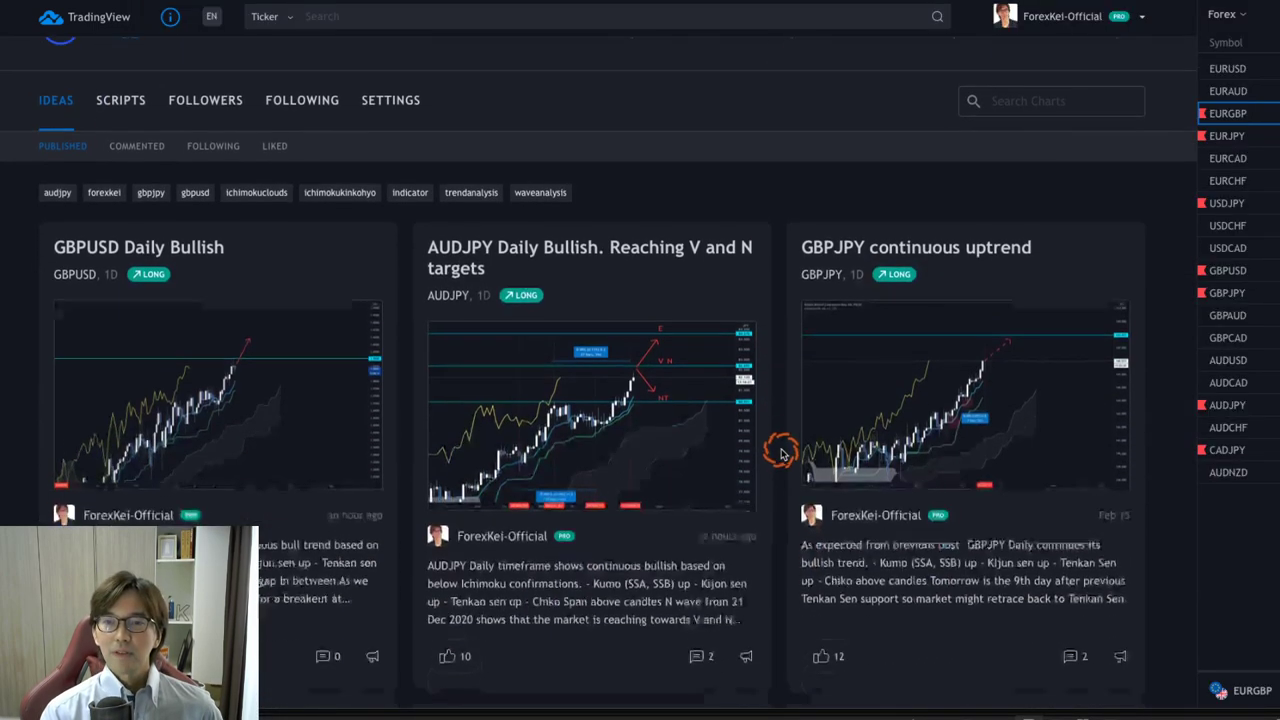
{"action": "scroll", "coordinate": [781, 453], "scroll_direction": "down", "scroll_amount": 2}
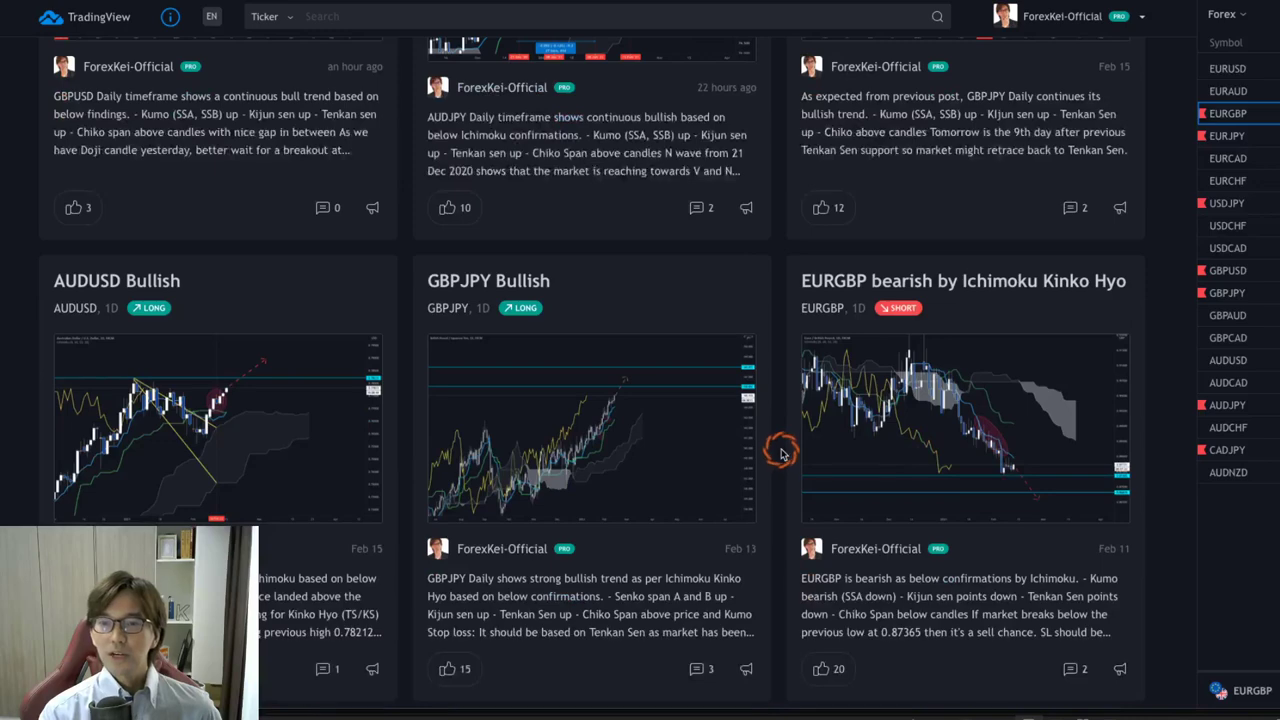
{"action": "scroll", "coordinate": [781, 453], "scroll_direction": "up", "scroll_amount": 8}
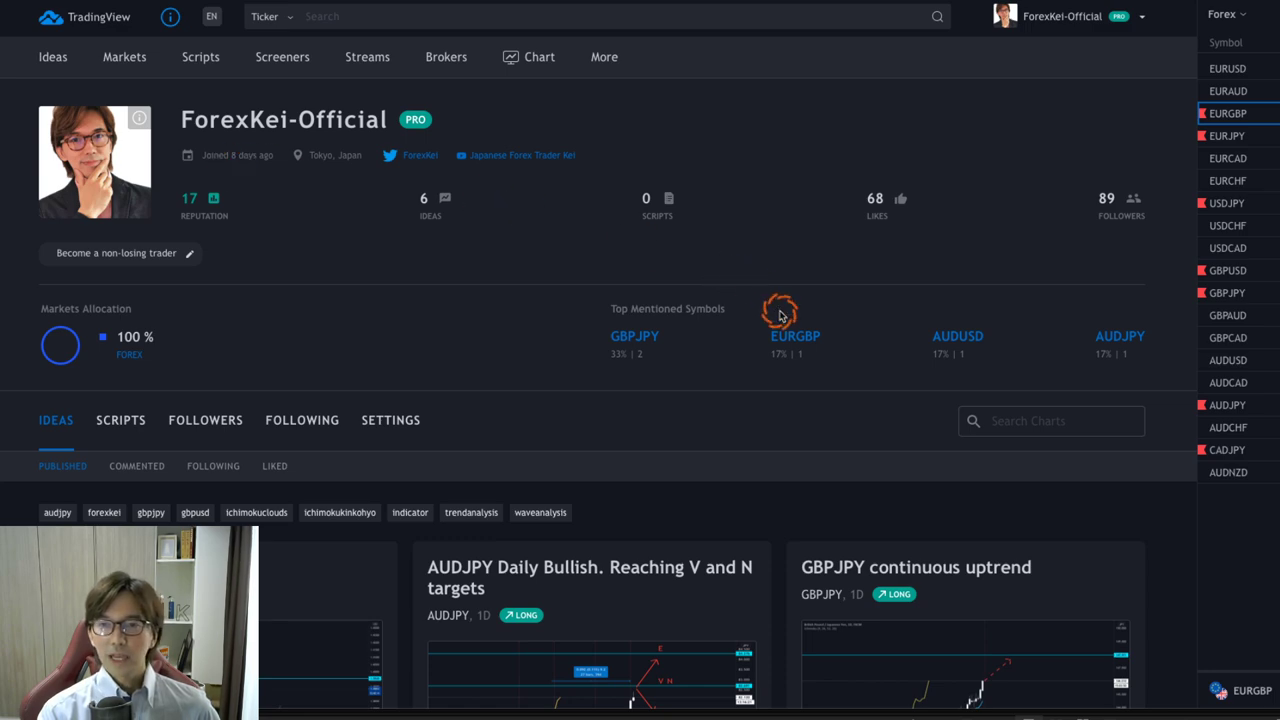
{"action": "scroll", "coordinate": [779, 459], "scroll_direction": "down", "scroll_amount": 5}
{"action": "scroll", "coordinate": [781, 461], "scroll_direction": "down", "scroll_amount": 3}
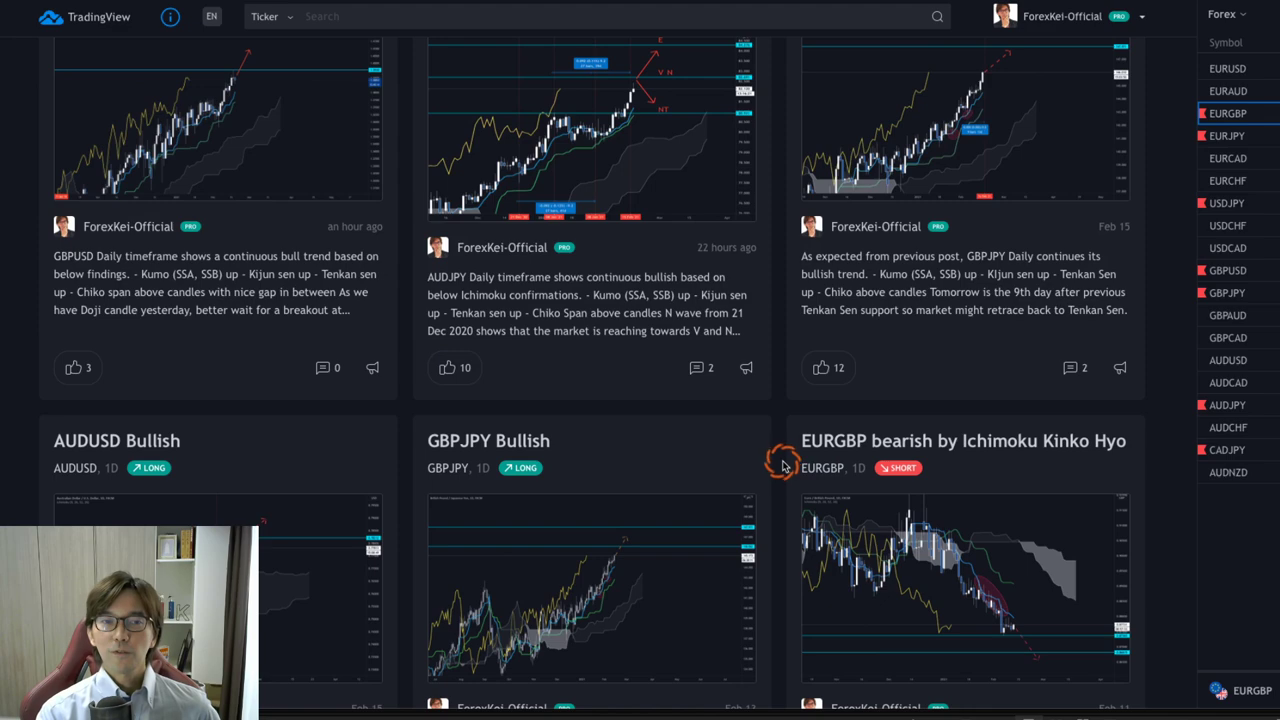
{"action": "scroll", "coordinate": [790, 470], "scroll_direction": "down", "scroll_amount": 2}
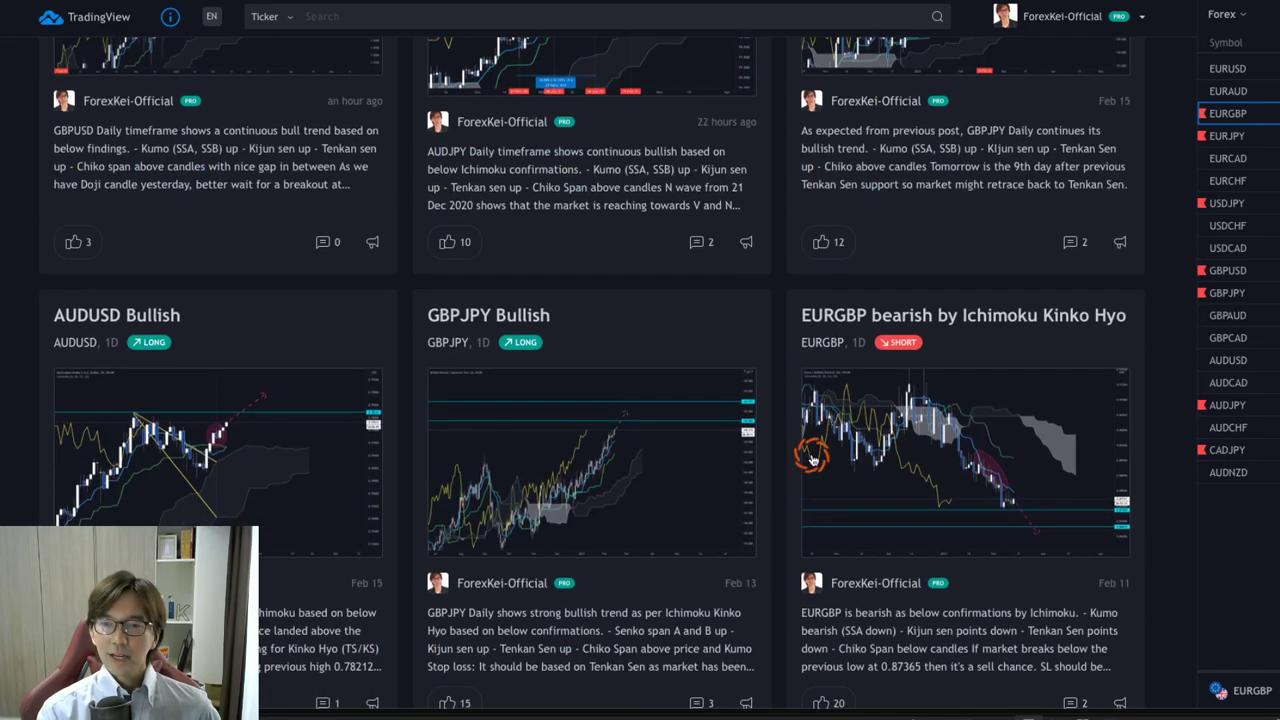
{"action": "scroll", "coordinate": [812, 458], "scroll_direction": "down", "scroll_amount": 2}
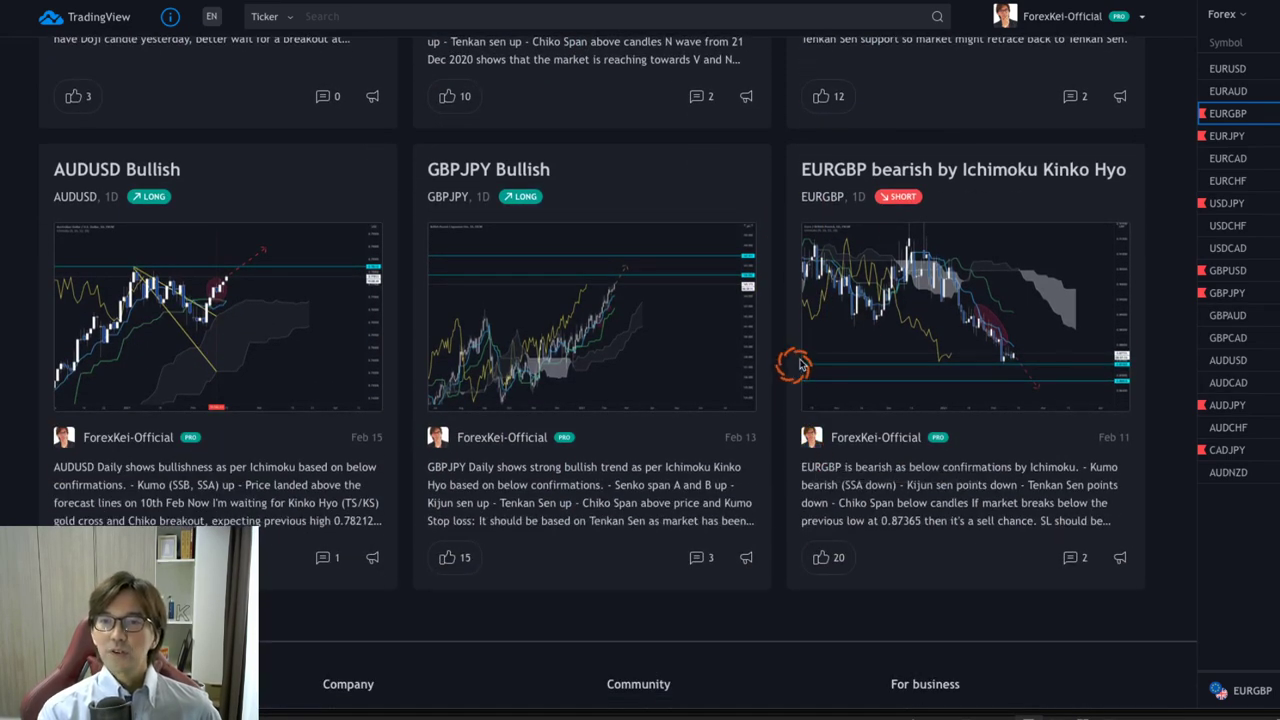
Step: Open the idea "EURGBP bearish by Ichimoku Kinko Hyo" and read its chart and written confirmations
{"action": "left_click", "coordinate": [960, 178]}
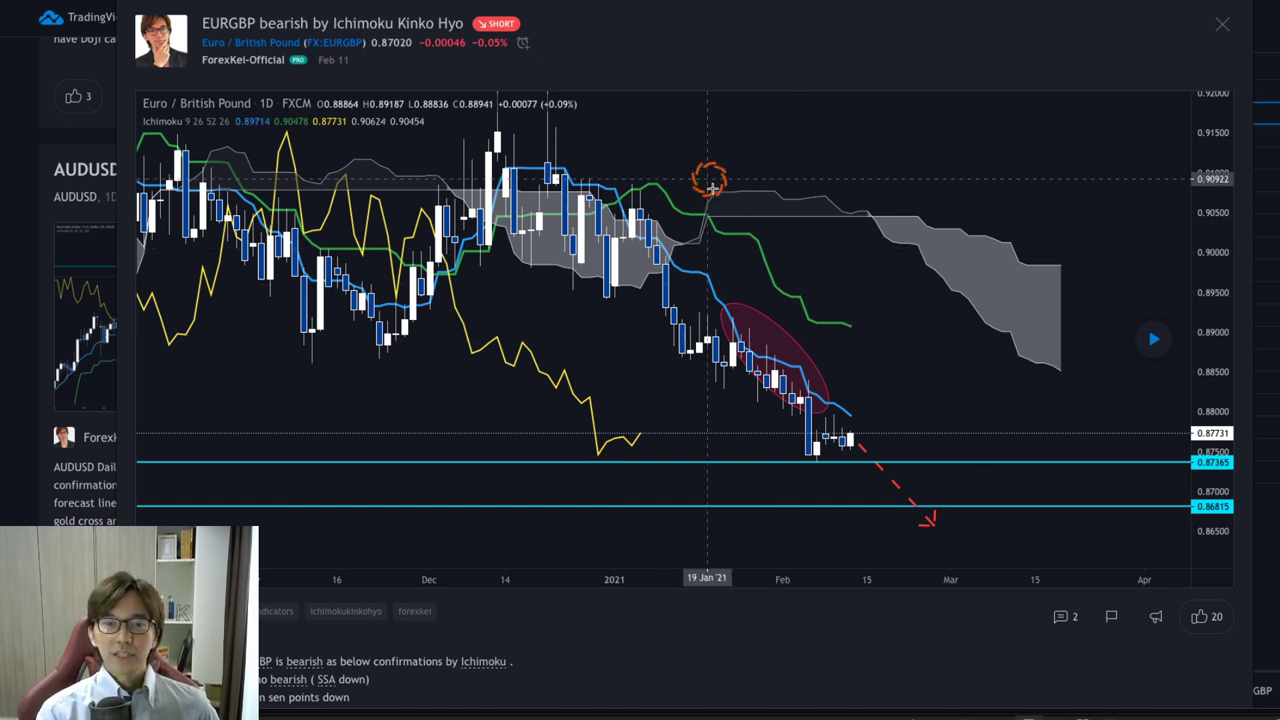
{"action": "scroll", "coordinate": [711, 214], "scroll_direction": "left", "scroll_amount": 2}
{"action": "scroll", "coordinate": [715, 217], "scroll_direction": "right", "scroll_amount": 2}
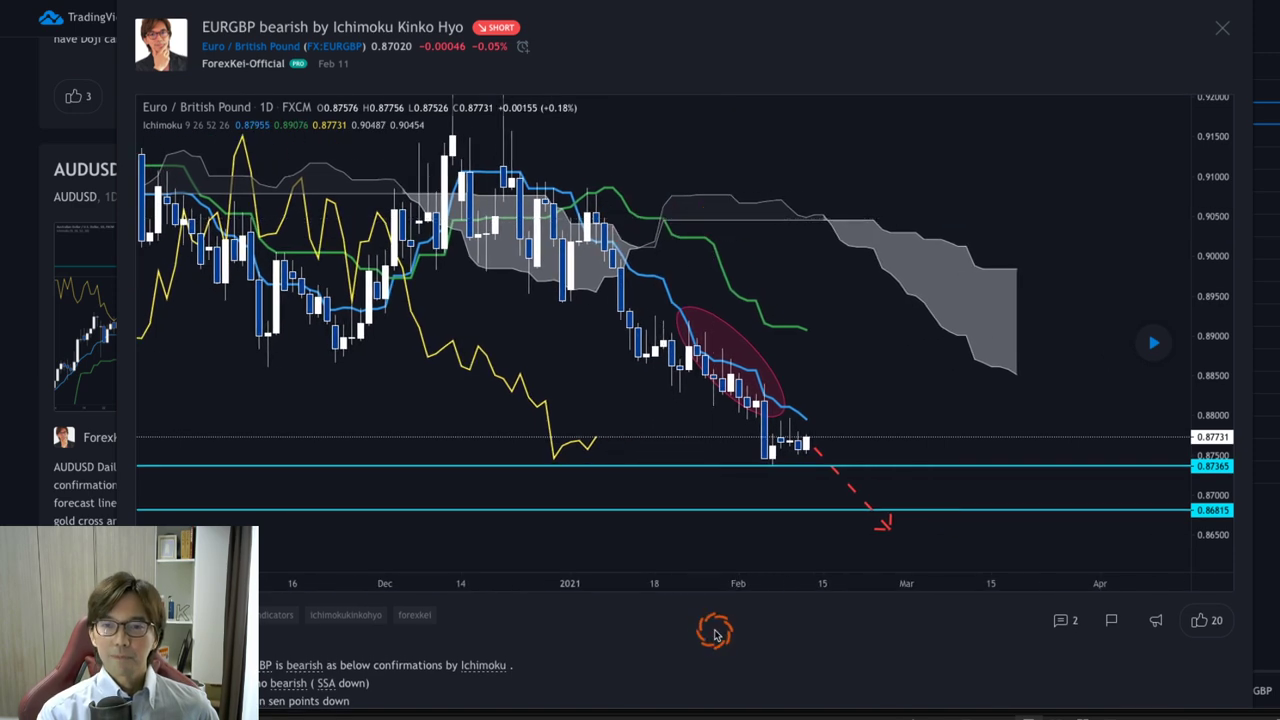
{"action": "scroll", "coordinate": [674, 625], "scroll_direction": "down", "scroll_amount": 3}
{"action": "scroll", "coordinate": [674, 628], "scroll_direction": "down", "scroll_amount": 1}
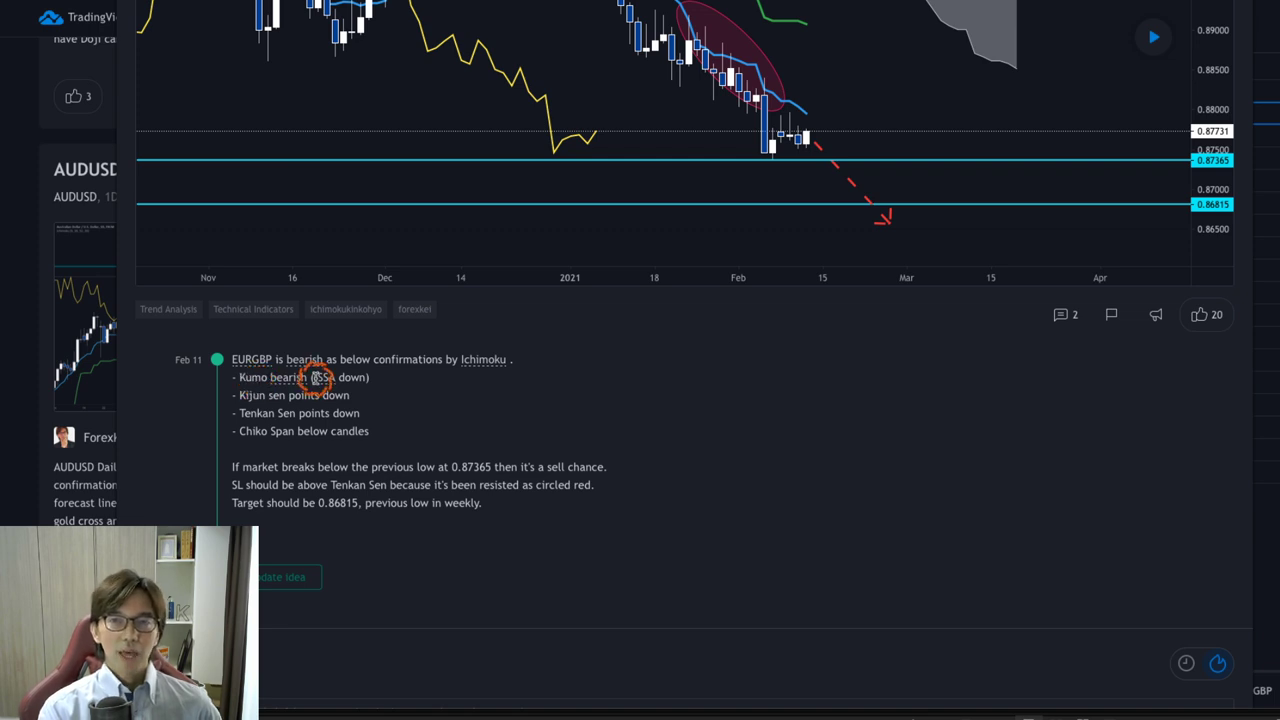
Step: Mark the EURGBP cloud edges, Kijun Sen and Tenkan Sen with red arrows, circle the Chiko Span's end, and erase the annotations
{"action": "scroll", "coordinate": [709, 374], "scroll_direction": "up", "scroll_amount": 2}
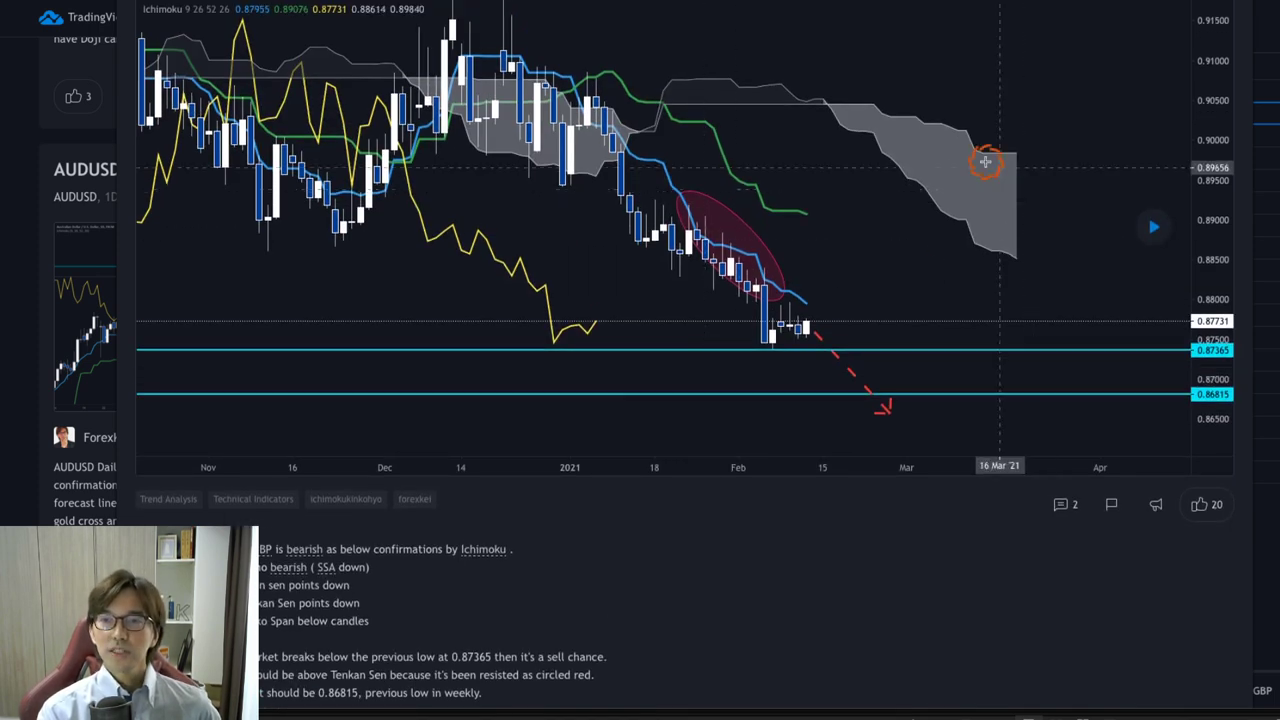
{"action": "mouse_move", "coordinate": [970, 140]}
{"action": "left_mouse_down"}
{"action": "mouse_move", "coordinate": [1046, 138]}
{"action": "mouse_move", "coordinate": [1043, 149]}
{"action": "left_mouse_up"}
{"action": "mouse_move", "coordinate": [945, 258]}
{"action": "left_mouse_down"}
{"action": "mouse_move", "coordinate": [1010, 285]}
{"action": "mouse_move", "coordinate": [1000, 288]}
{"action": "left_mouse_up"}
{"action": "mouse_move", "coordinate": [815, 195]}
{"action": "left_mouse_down"}
{"action": "mouse_move", "coordinate": [832, 225]}
{"action": "mouse_move", "coordinate": [831, 283]}
{"action": "mouse_move", "coordinate": [815, 293]}
{"action": "left_mouse_up"}
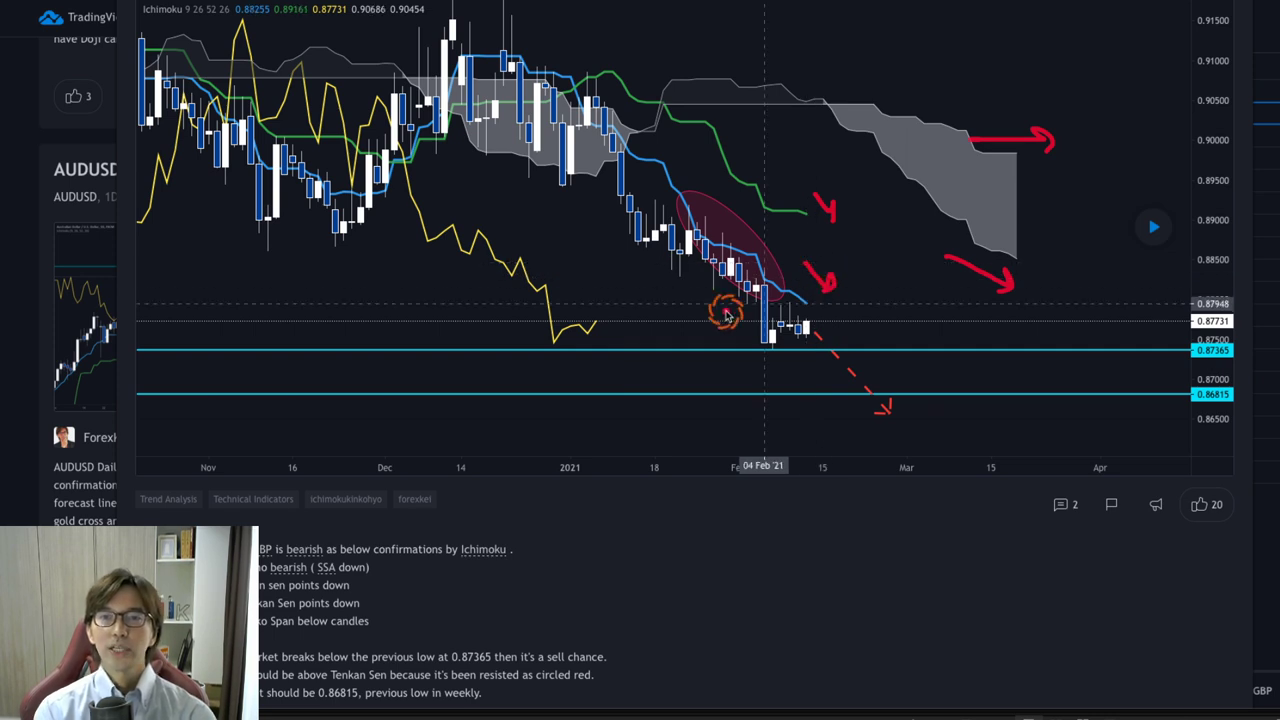
{"action": "mouse_move", "coordinate": [594, 357]}
{"action": "left_mouse_down"}
{"action": "mouse_move", "coordinate": [600, 288]}
{"action": "mouse_move", "coordinate": [610, 358]}
{"action": "left_mouse_up"}
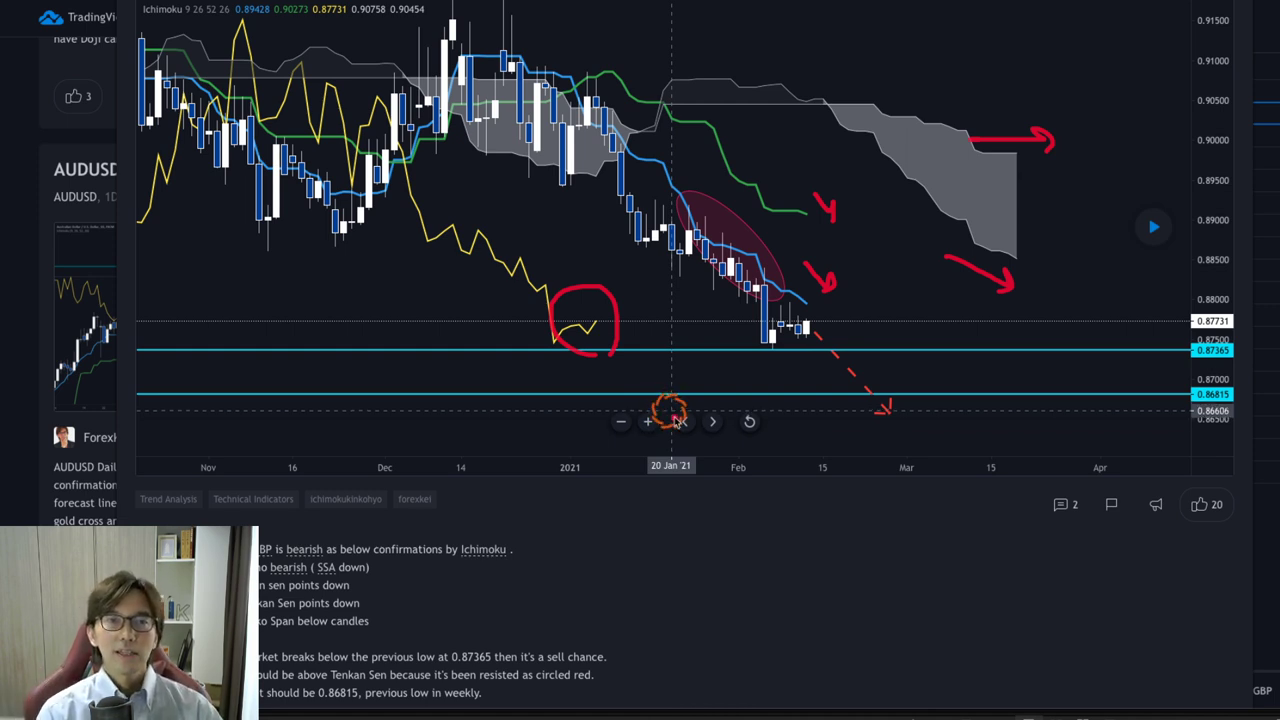
{"action": "key", "text": "e"}
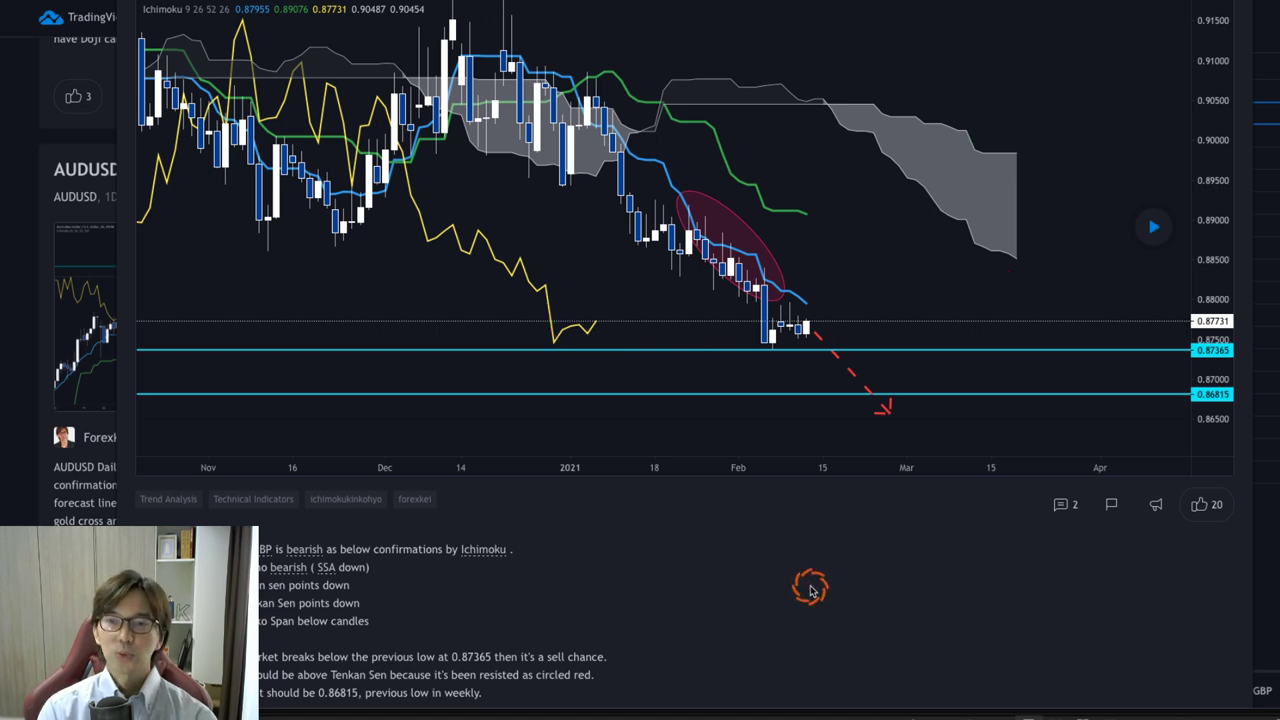
Step: Trace the projected drop from the last EURGBP candles and load the new bars into the idea's chart
{"action": "scroll", "coordinate": [810, 590], "scroll_direction": "up", "scroll_amount": 2}
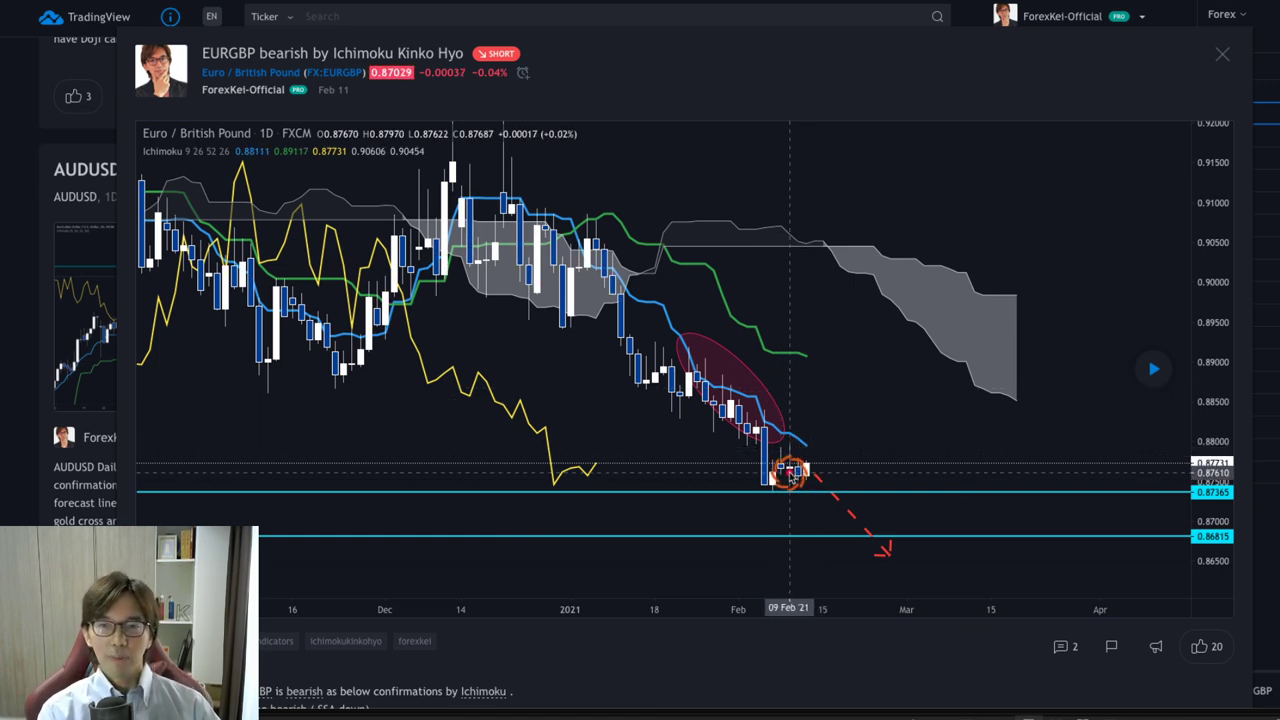
{"action": "left_click_drag", "start_coordinate": [815, 453], "coordinate": [860, 530]}
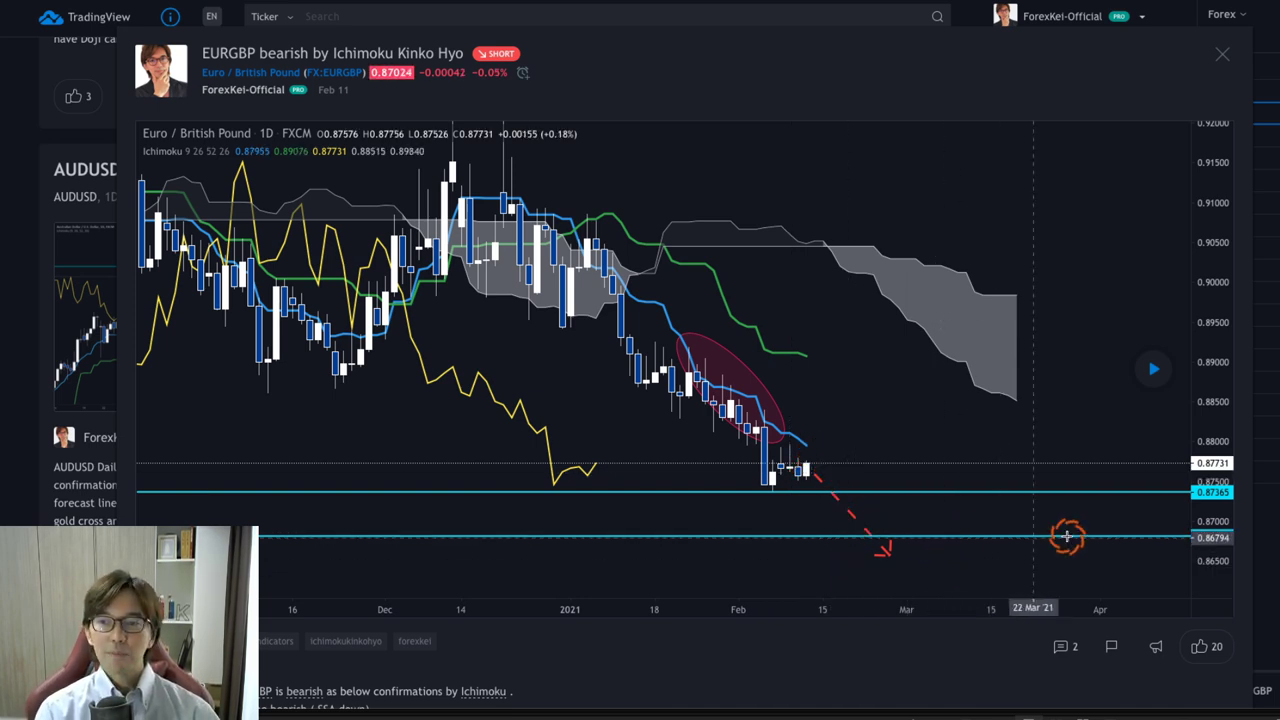
{"action": "scroll", "coordinate": [1252, 566], "scroll_direction": "down", "scroll_amount": 1}
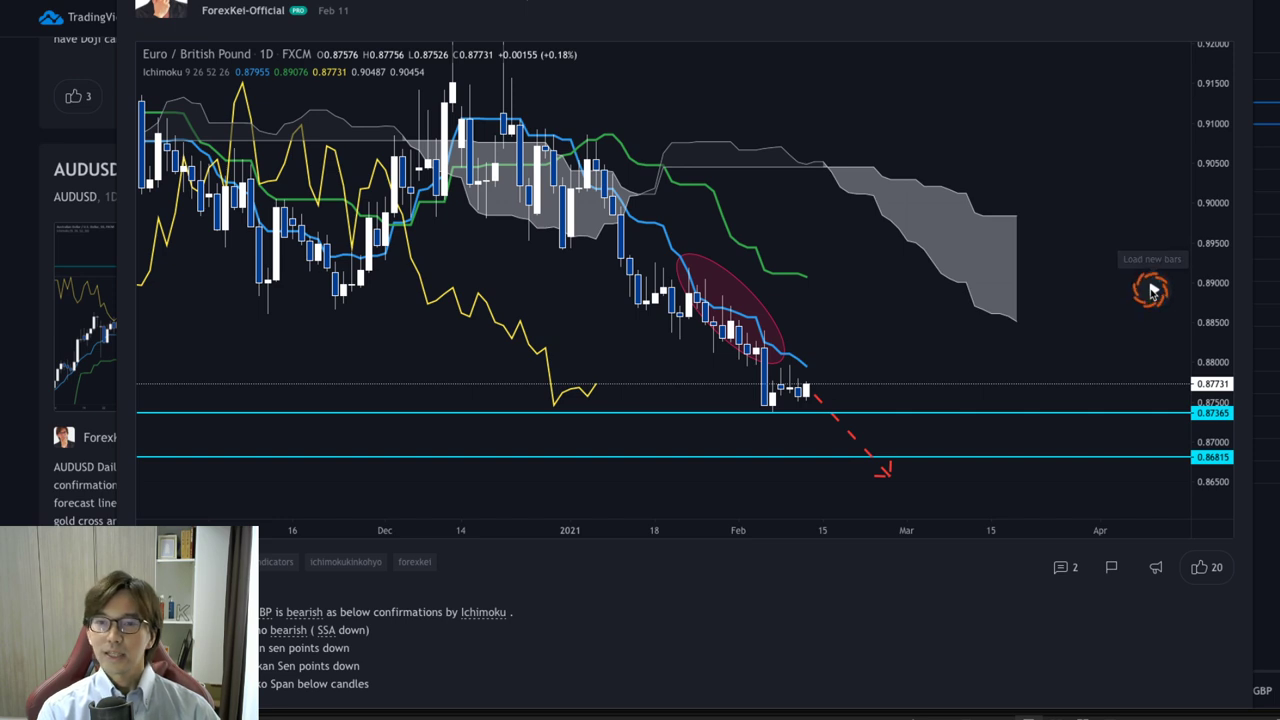
{"action": "left_click", "coordinate": [1153, 290]}
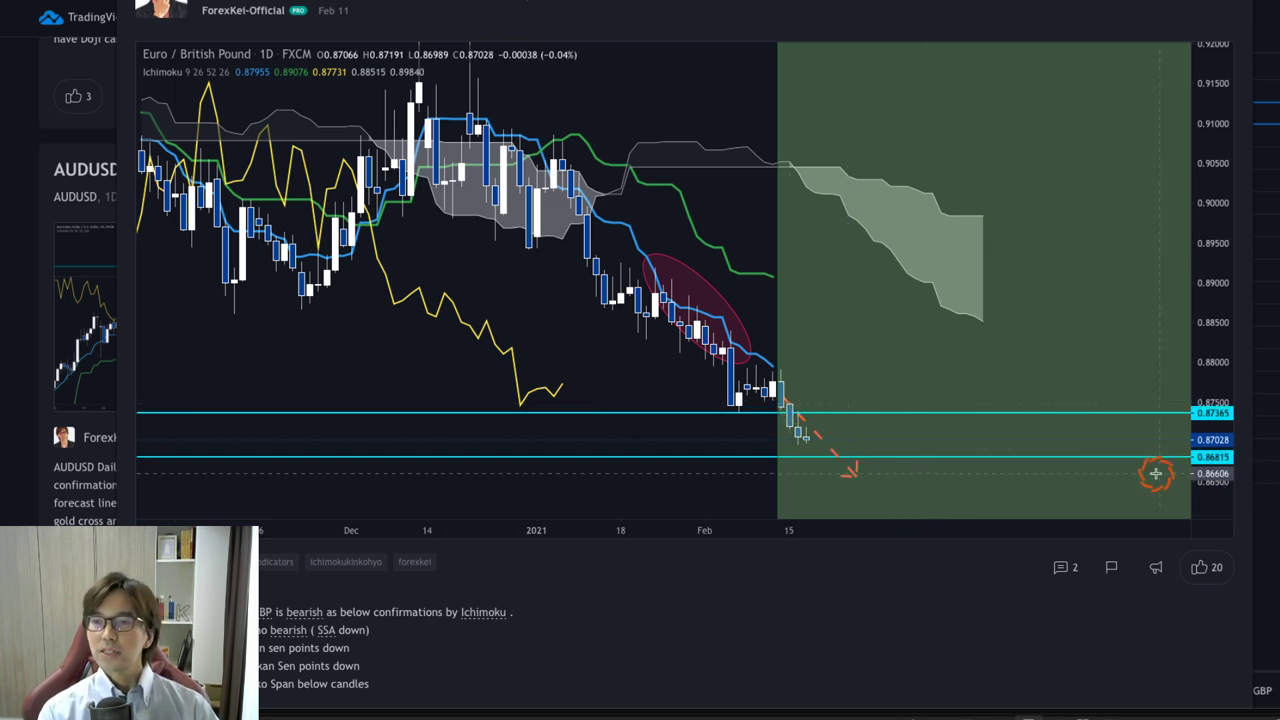
Step: Review the EURGBP idea's trade plan, highlighting the 0.86815 target line and clearing the highlight, and return to its chart
{"action": "scroll", "coordinate": [728, 617], "scroll_direction": "down", "scroll_amount": 2}
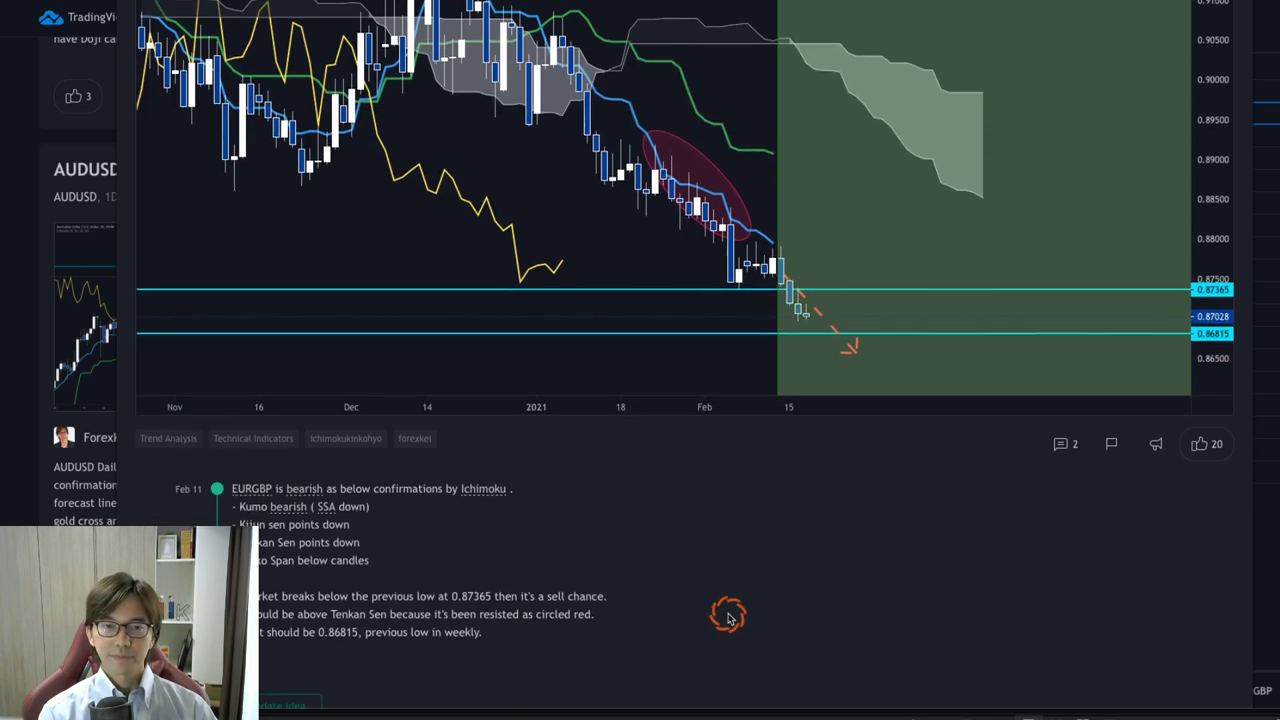
{"action": "scroll", "coordinate": [810, 543], "scroll_direction": "up", "scroll_amount": 1}
{"action": "right_click", "coordinate": [810, 543]}
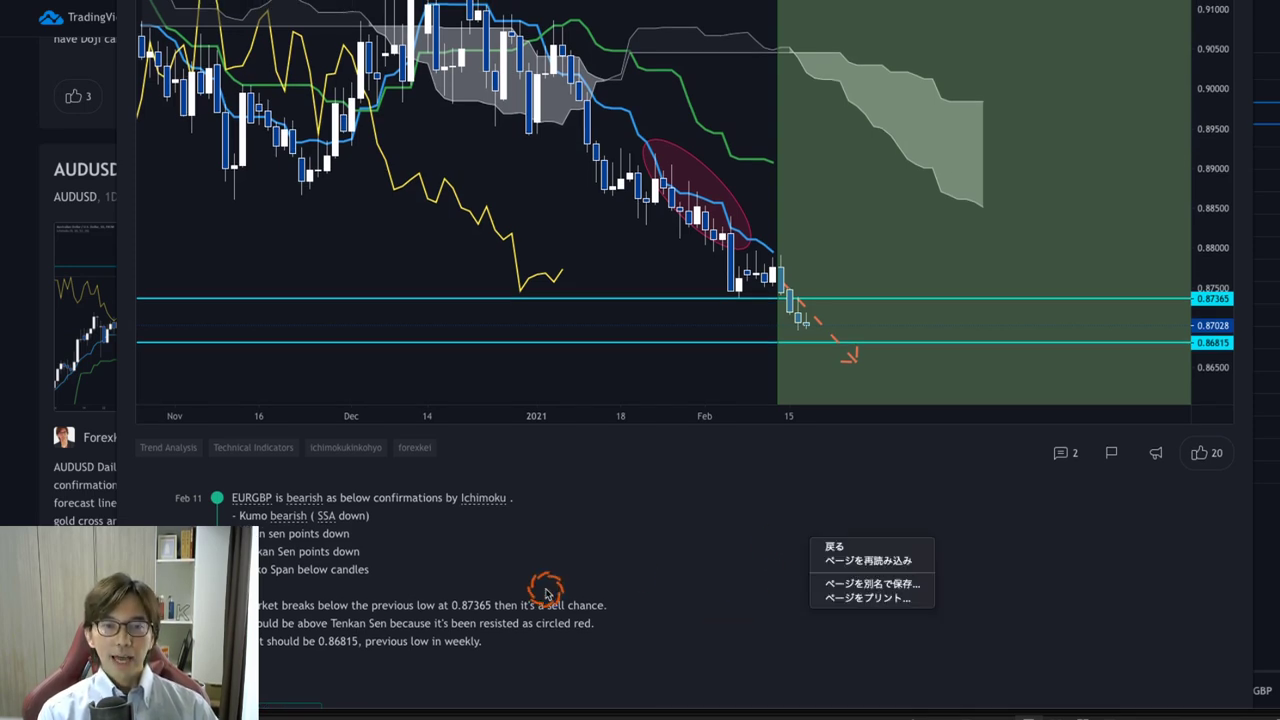
{"action": "left_click", "coordinate": [350, 636]}
{"action": "scroll", "coordinate": [694, 600], "scroll_direction": "down", "scroll_amount": 2}
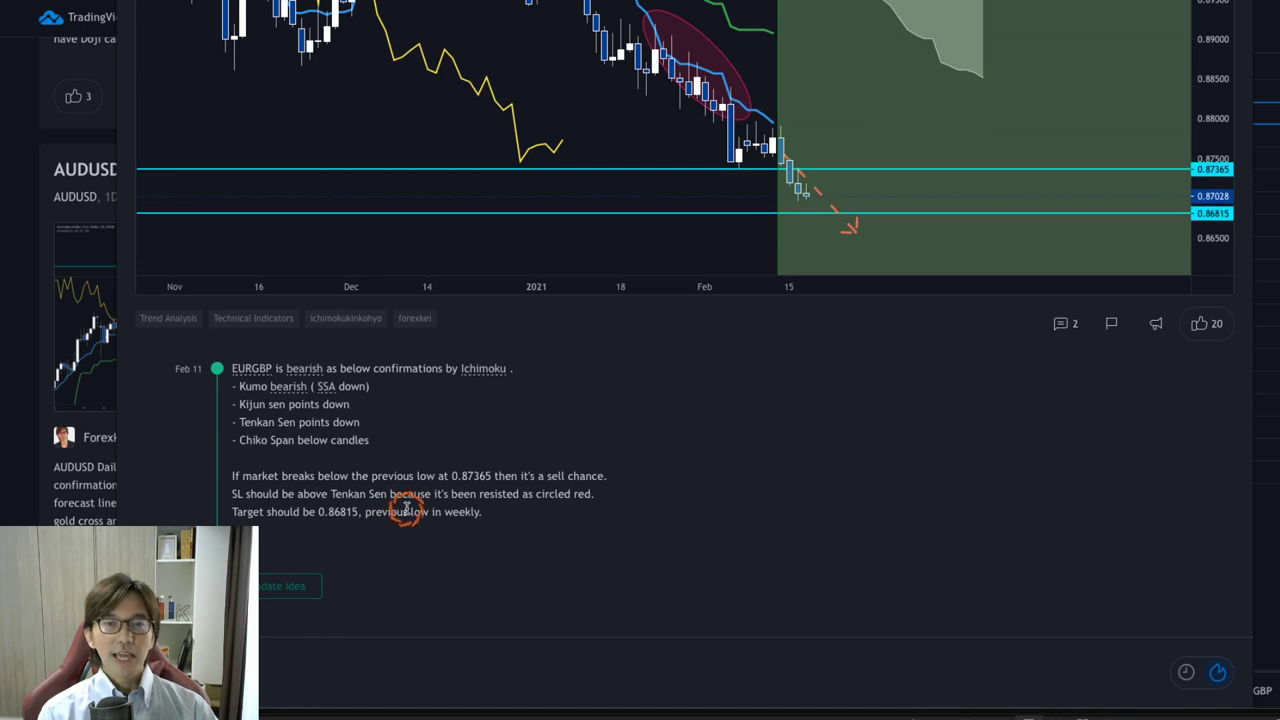
{"action": "left_click_drag", "start_coordinate": [291, 513], "coordinate": [502, 519]}
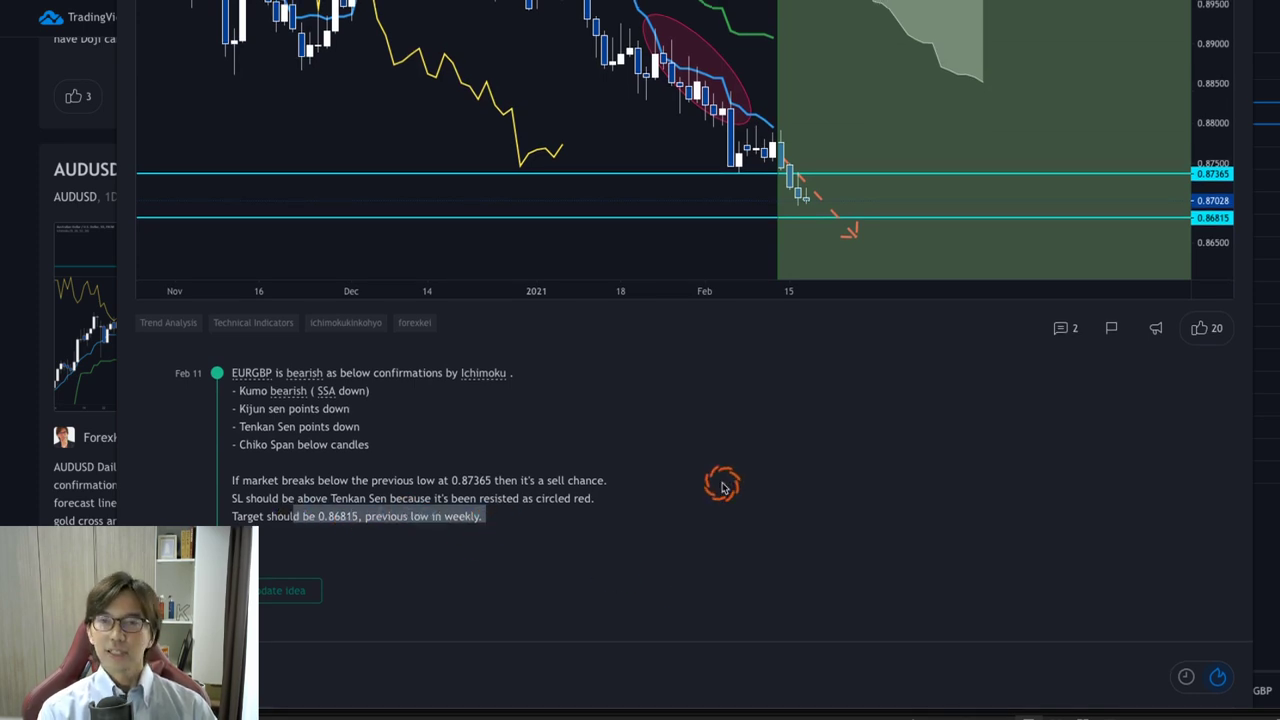
{"action": "left_click", "coordinate": [722, 484]}
{"action": "scroll", "coordinate": [805, 500], "scroll_direction": "up", "scroll_amount": 2}
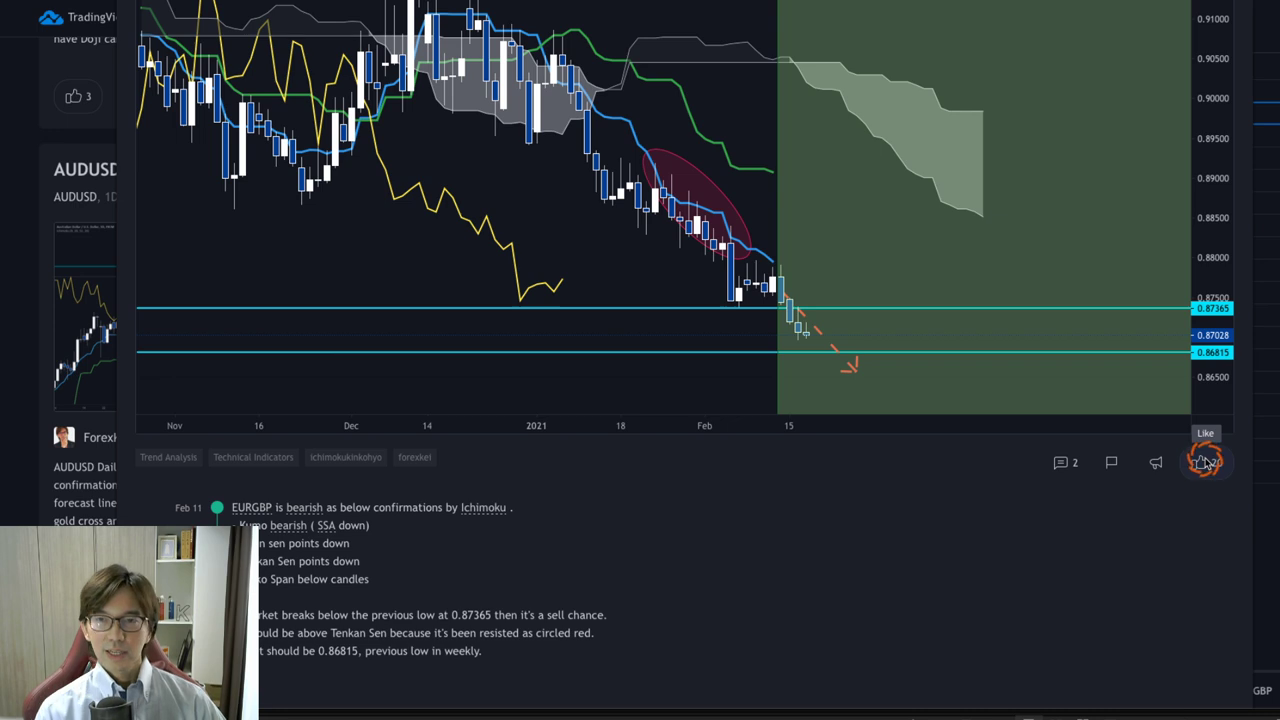
{"action": "scroll", "coordinate": [843, 558], "scroll_direction": "up", "scroll_amount": 2}
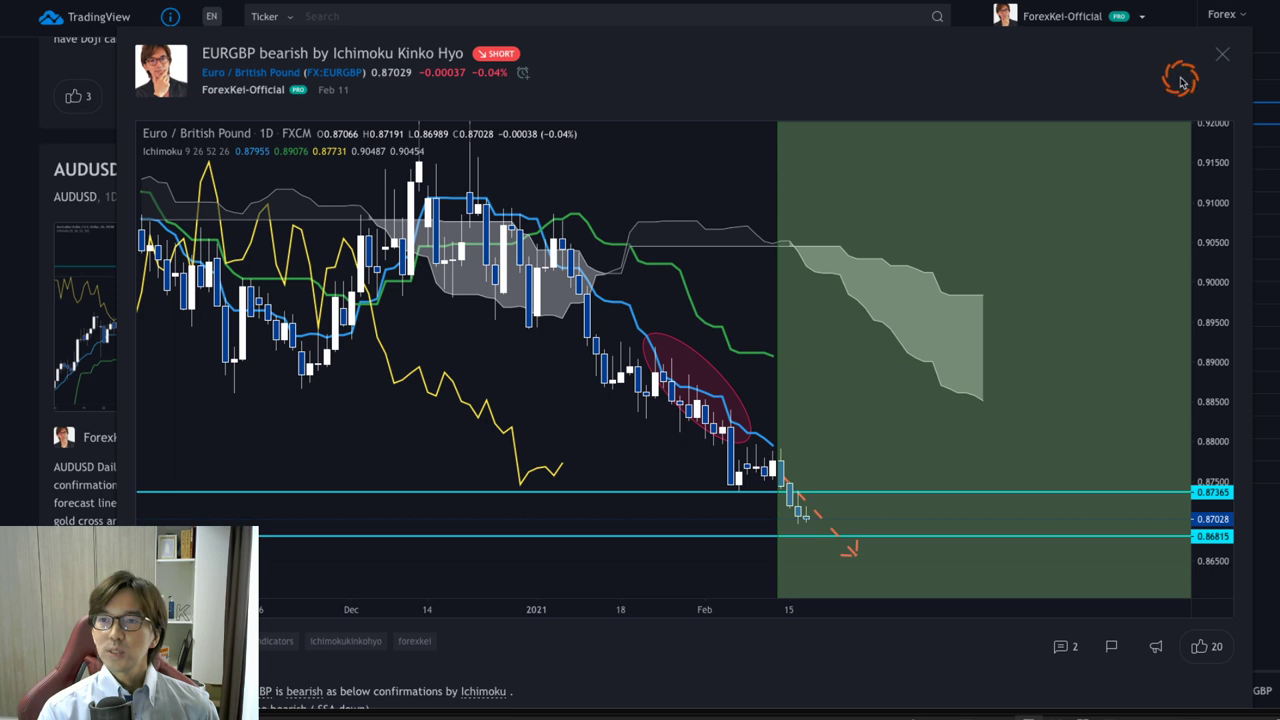
Step: Close the EURGBP idea, open the "GBPJPY Bullish" idea and read its Ichimoku confirmations
{"action": "left_click", "coordinate": [1230, 48]}
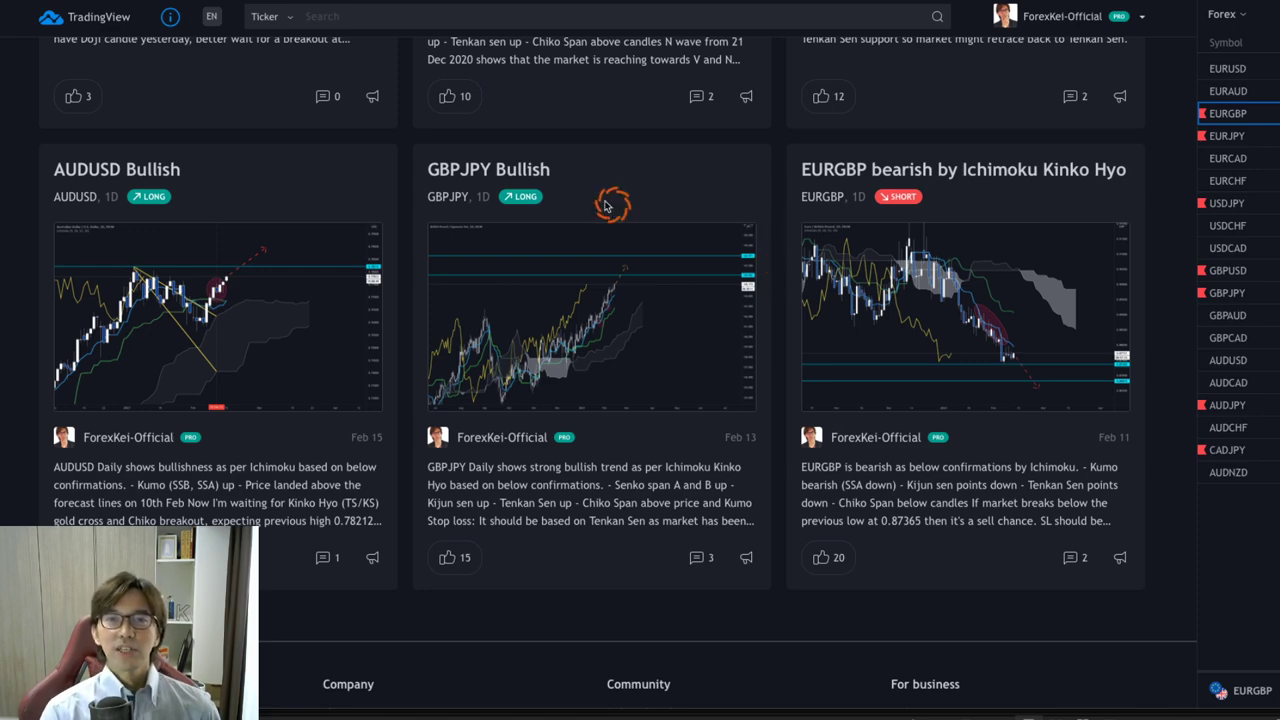
{"action": "left_click", "coordinate": [528, 172]}
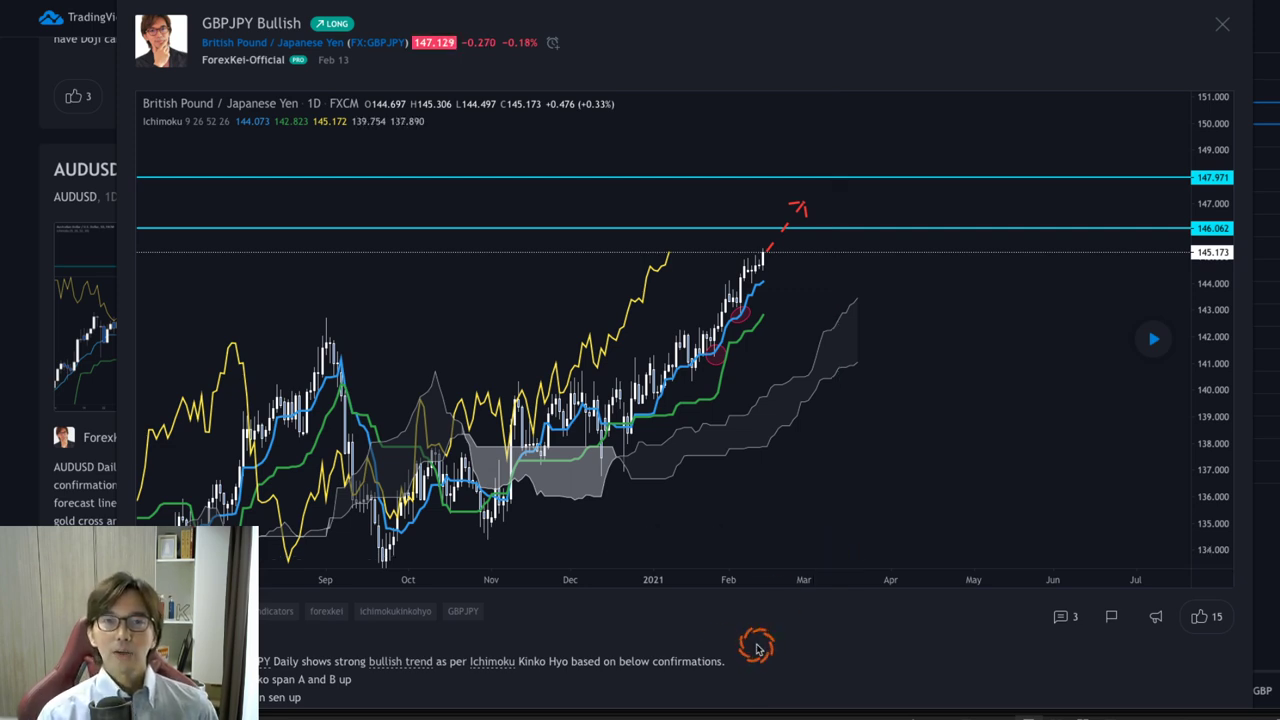
{"action": "scroll", "coordinate": [811, 642], "scroll_direction": "down", "scroll_amount": 1}
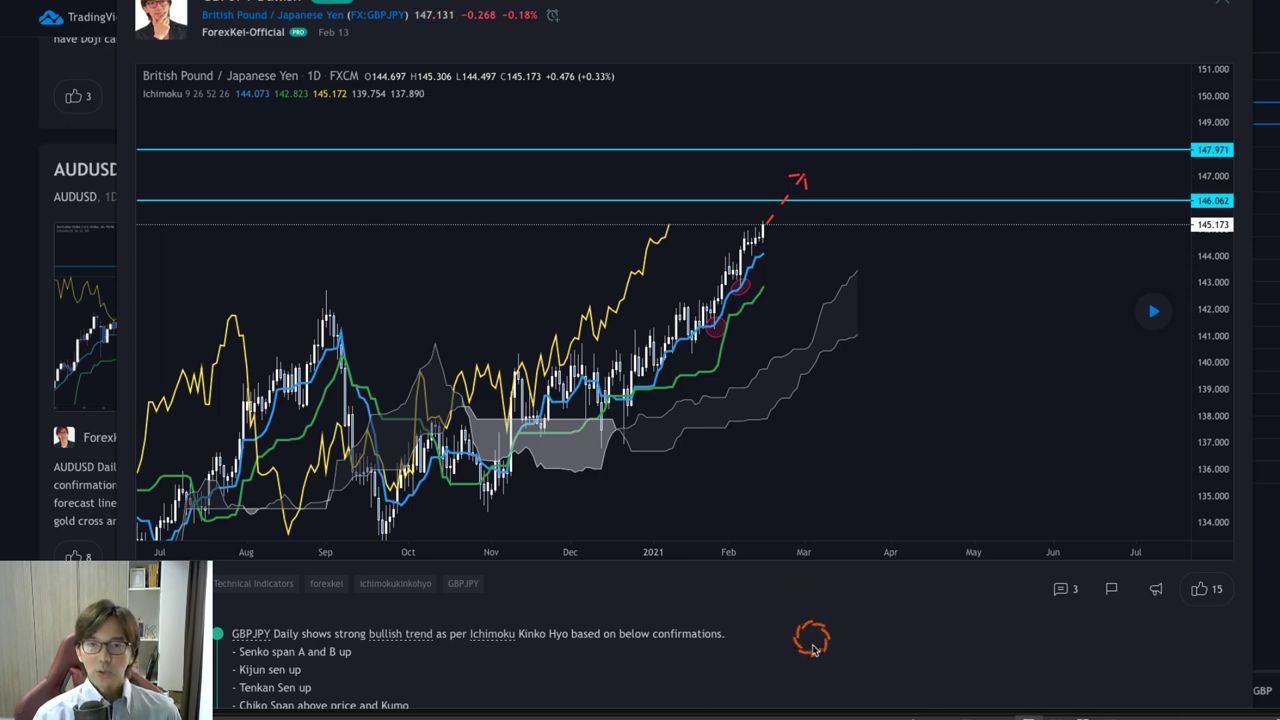
{"action": "scroll", "coordinate": [811, 668], "scroll_direction": "down", "scroll_amount": 3}
{"action": "scroll", "coordinate": [811, 668], "scroll_direction": "down", "scroll_amount": 1}
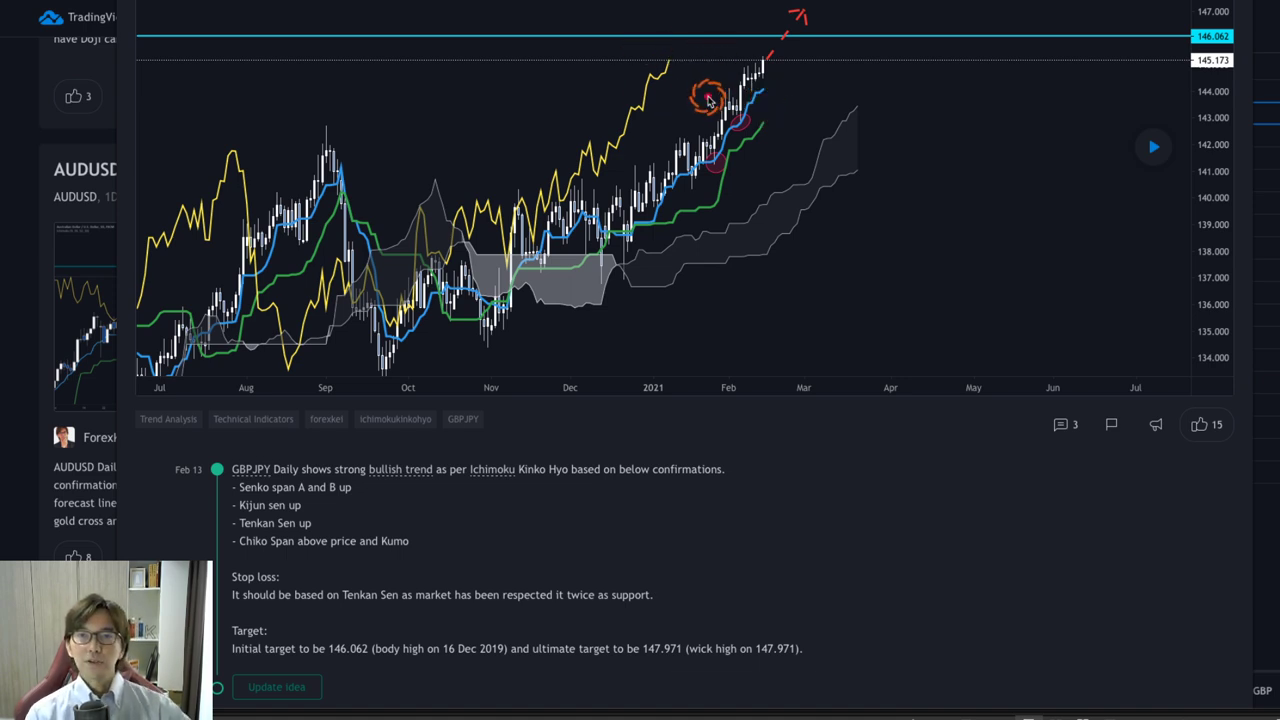
Step: Mark the rising Chiko Span and Tenkan Sen with red strokes and review the GBPJPY idea's stop loss and targets
{"action": "mouse_move", "coordinate": [676, 52]}
{"action": "left_mouse_down"}
{"action": "mouse_move", "coordinate": [659, 75]}
{"action": "mouse_move", "coordinate": [708, 128]}
{"action": "left_mouse_up"}
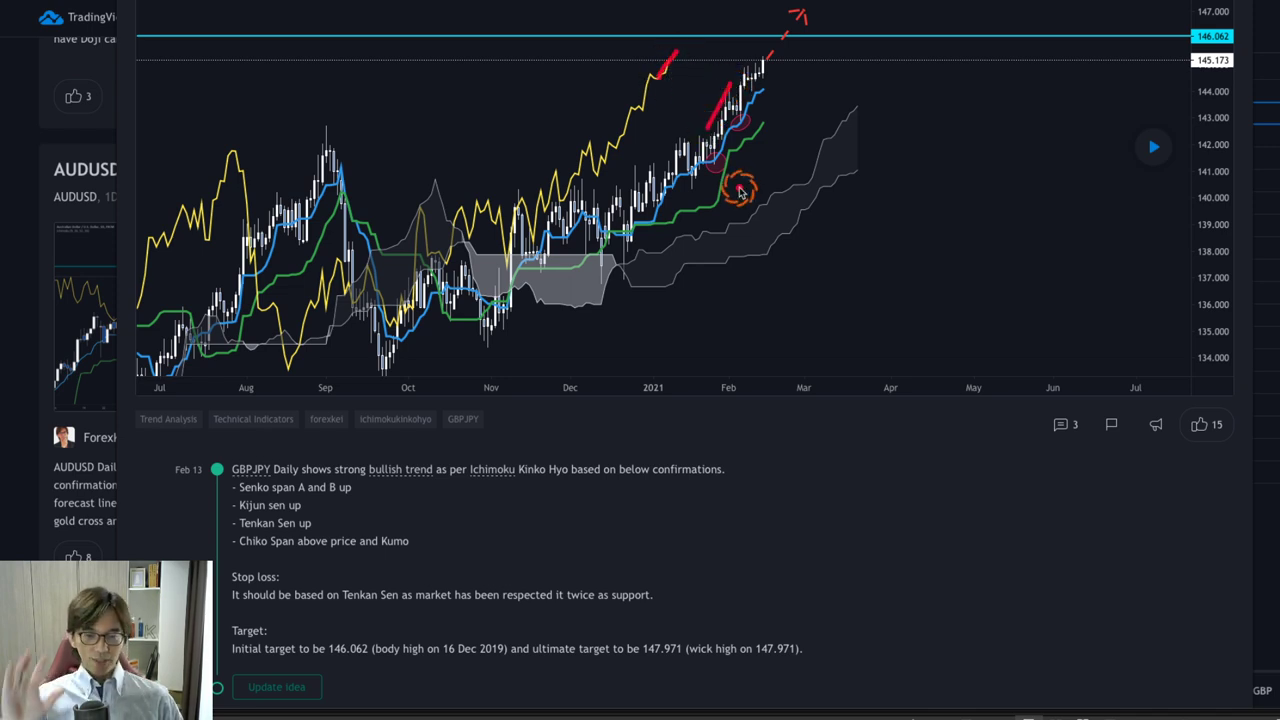
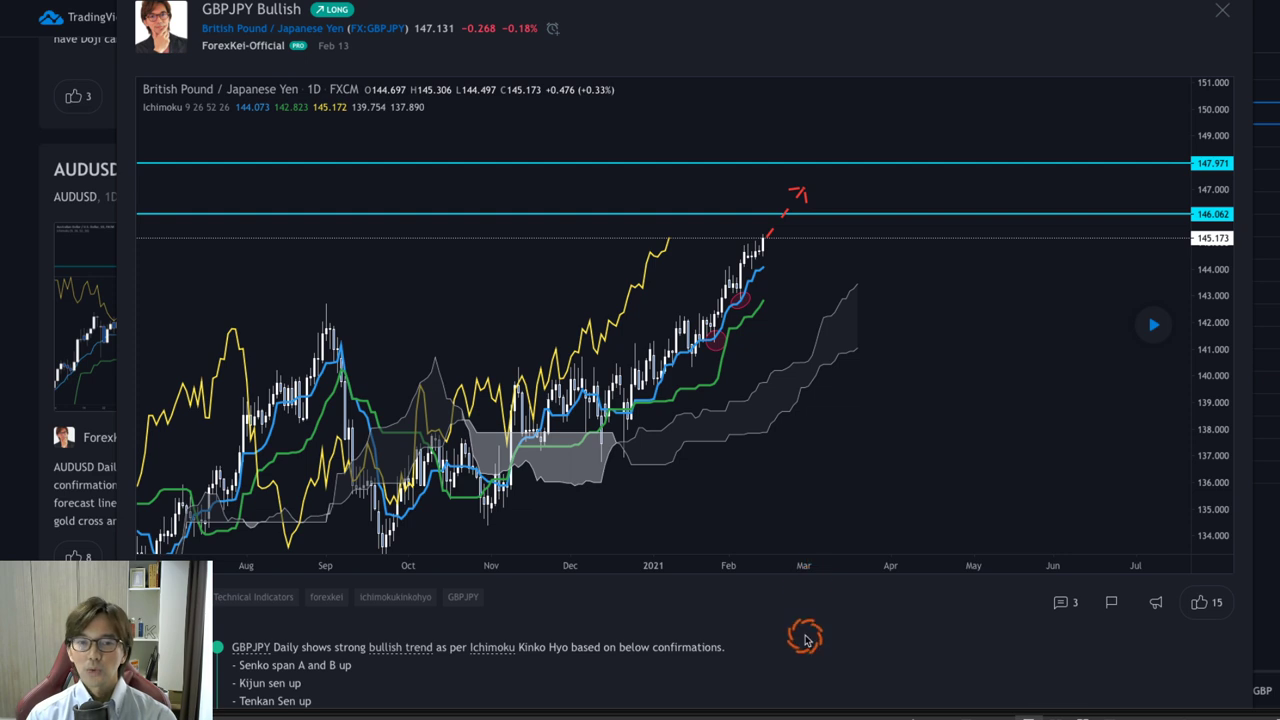
{"action": "scroll", "coordinate": [805, 640], "scroll_direction": "down", "scroll_amount": 2}
{"action": "scroll", "coordinate": [805, 640], "scroll_direction": "down", "scroll_amount": 2}
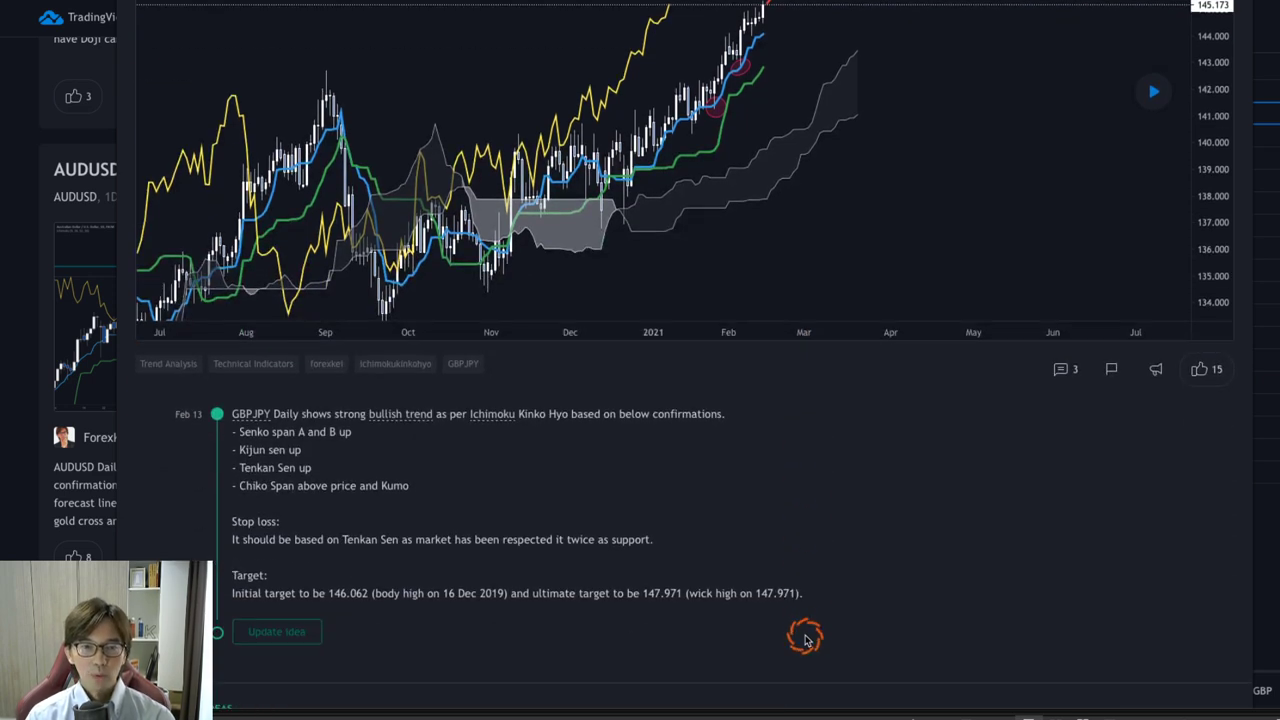
{"action": "scroll", "coordinate": [805, 640], "scroll_direction": "down", "scroll_amount": 2}
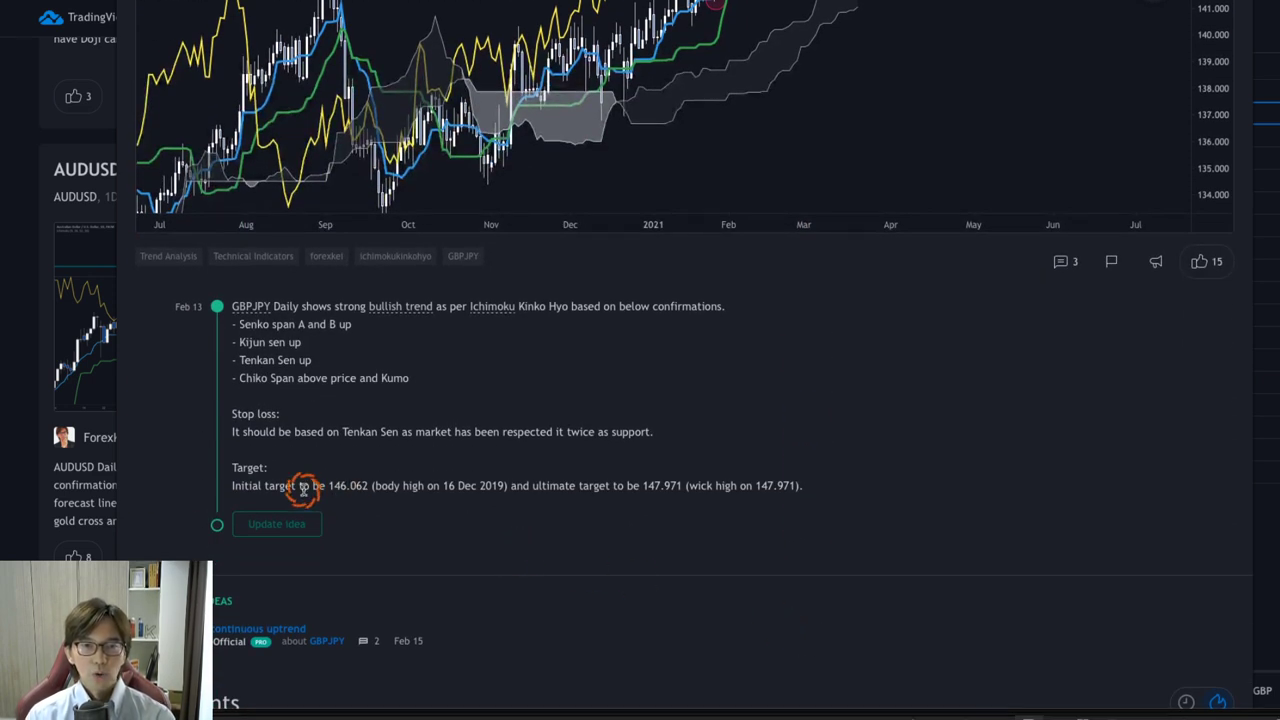
Step: Highlight the 146.062 and 147.971 targets in the GBPJPY idea's text, clear the highlight and return to its chart
{"action": "left_click_drag", "start_coordinate": [291, 486], "coordinate": [381, 486]}
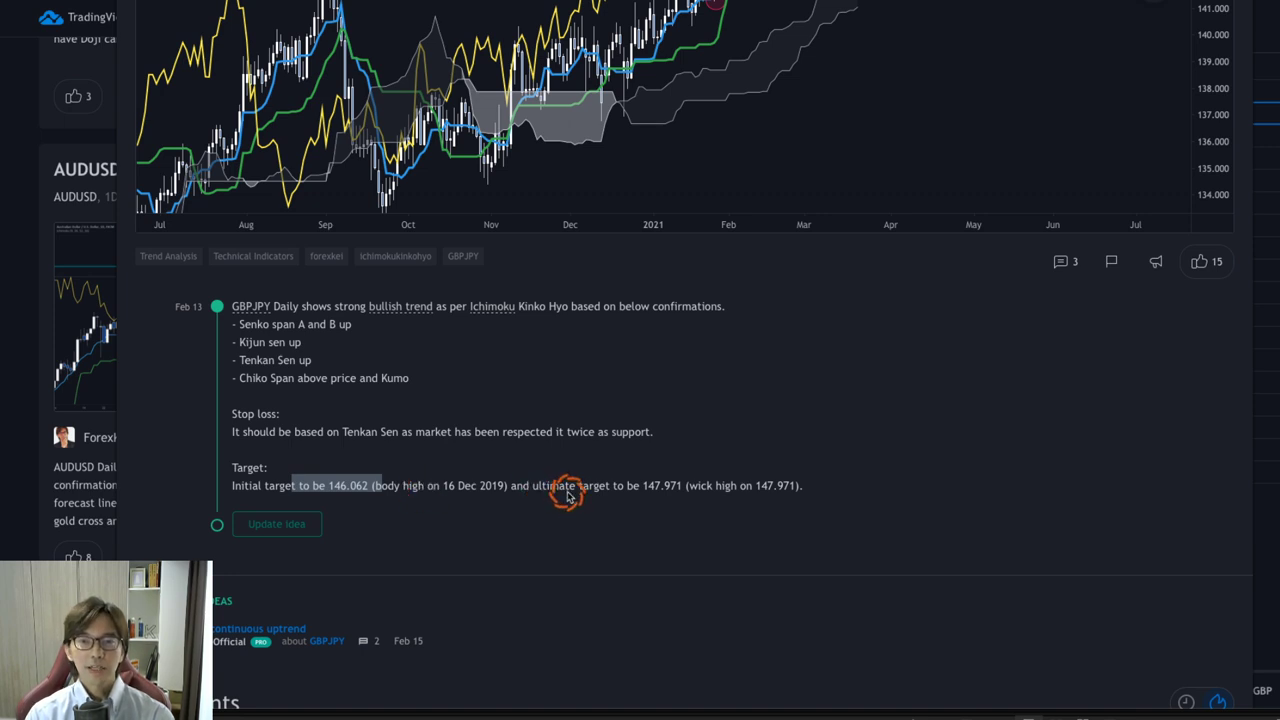
{"action": "left_click_drag", "start_coordinate": [632, 487], "coordinate": [724, 486]}
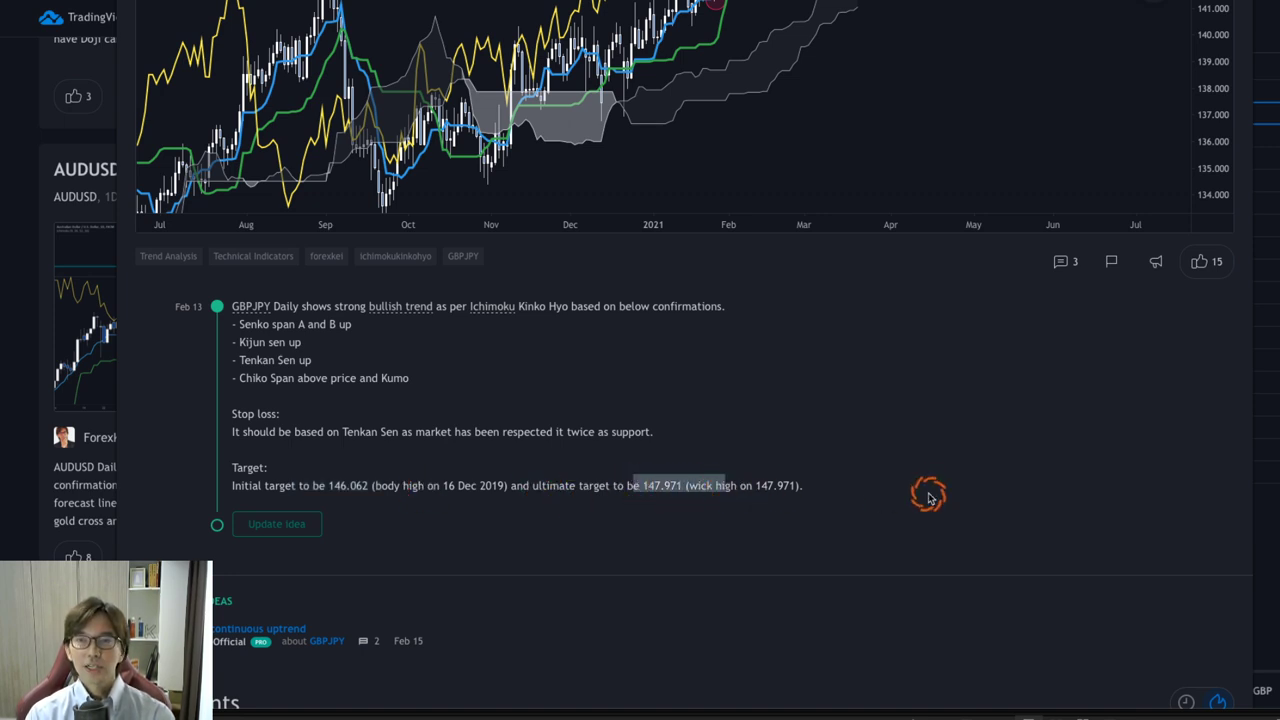
{"action": "left_click", "coordinate": [923, 491]}
{"action": "scroll", "coordinate": [966, 506], "scroll_direction": "up", "scroll_amount": 1}
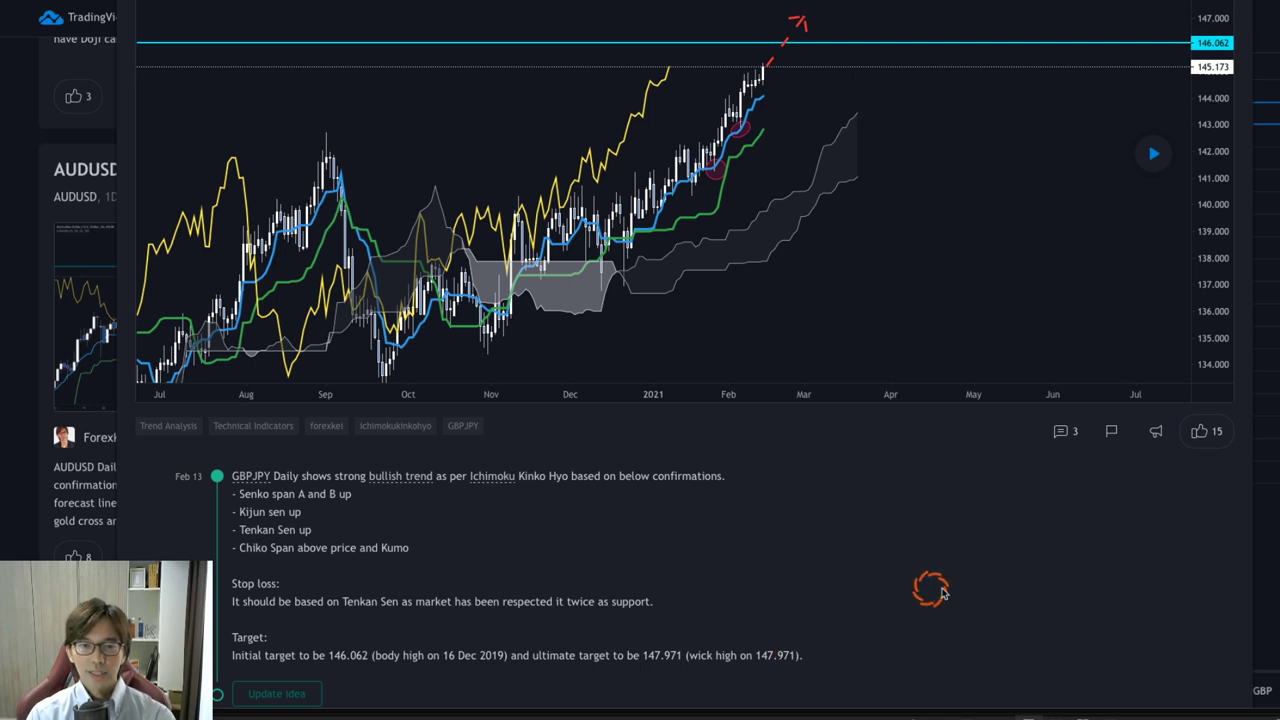
{"action": "scroll", "coordinate": [1006, 588], "scroll_direction": "up", "scroll_amount": 3}
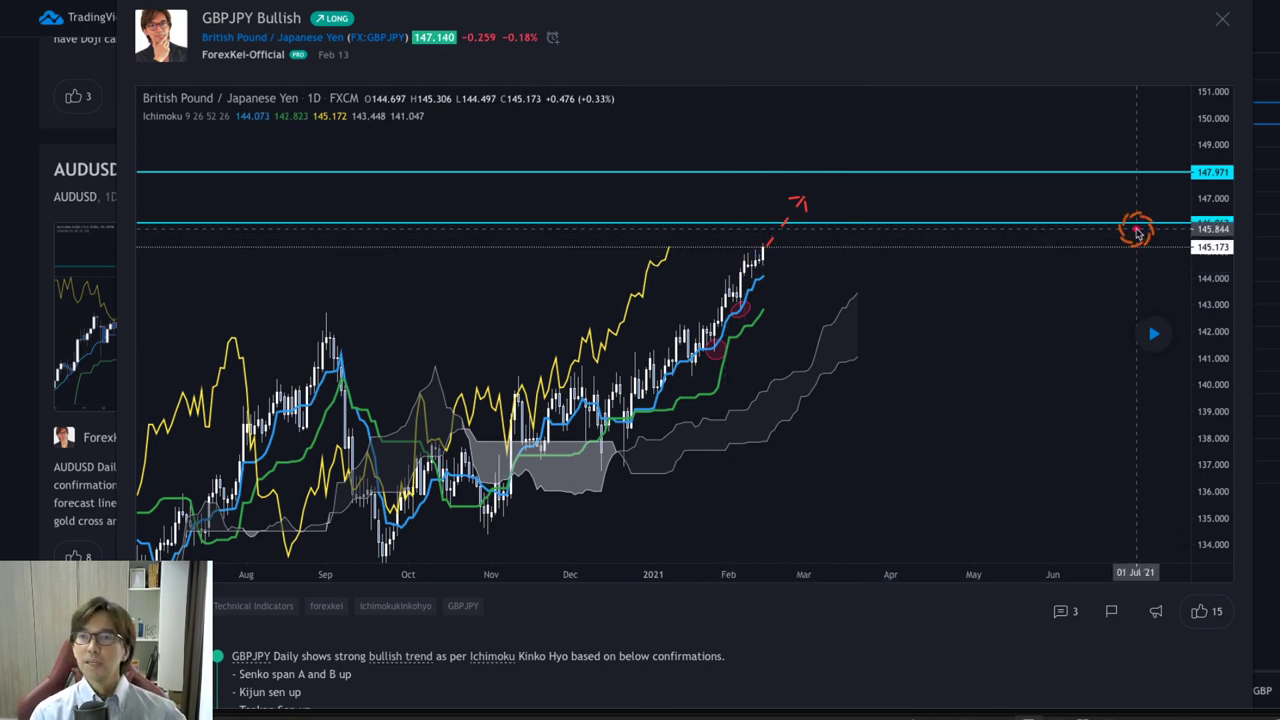
Step: Box the two target price labels and the projection arrowhead in red on the GBPJPY chart, and clear the boxes
{"action": "mouse_move", "coordinate": [1230, 240]}
{"action": "left_mouse_down"}
{"action": "mouse_move", "coordinate": [1232, 195]}
{"action": "mouse_move", "coordinate": [1195, 160]}
{"action": "mouse_move", "coordinate": [1186, 232]}
{"action": "left_mouse_up"}
{"action": "mouse_move", "coordinate": [757, 224]}
{"action": "left_mouse_down"}
{"action": "mouse_move", "coordinate": [808, 206]}
{"action": "mouse_move", "coordinate": [760, 181]}
{"action": "mouse_move", "coordinate": [759, 224]}
{"action": "left_mouse_up"}
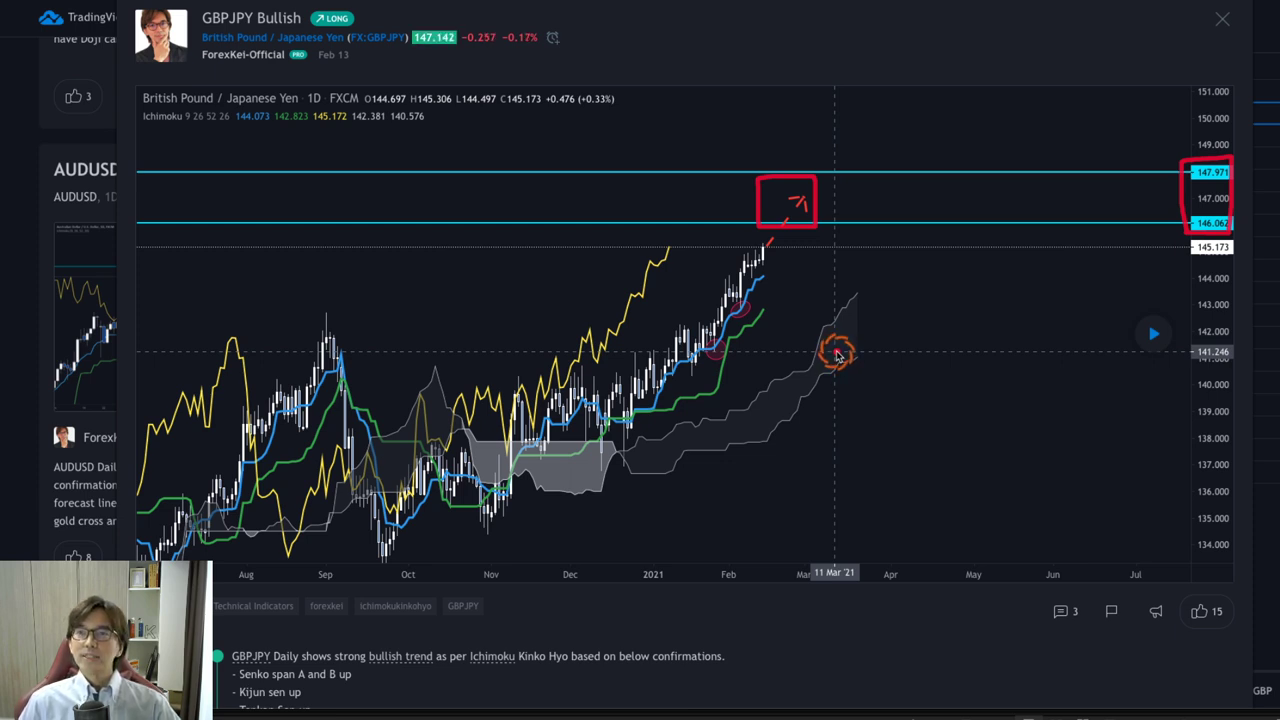
{"action": "key", "text": "Escape"}
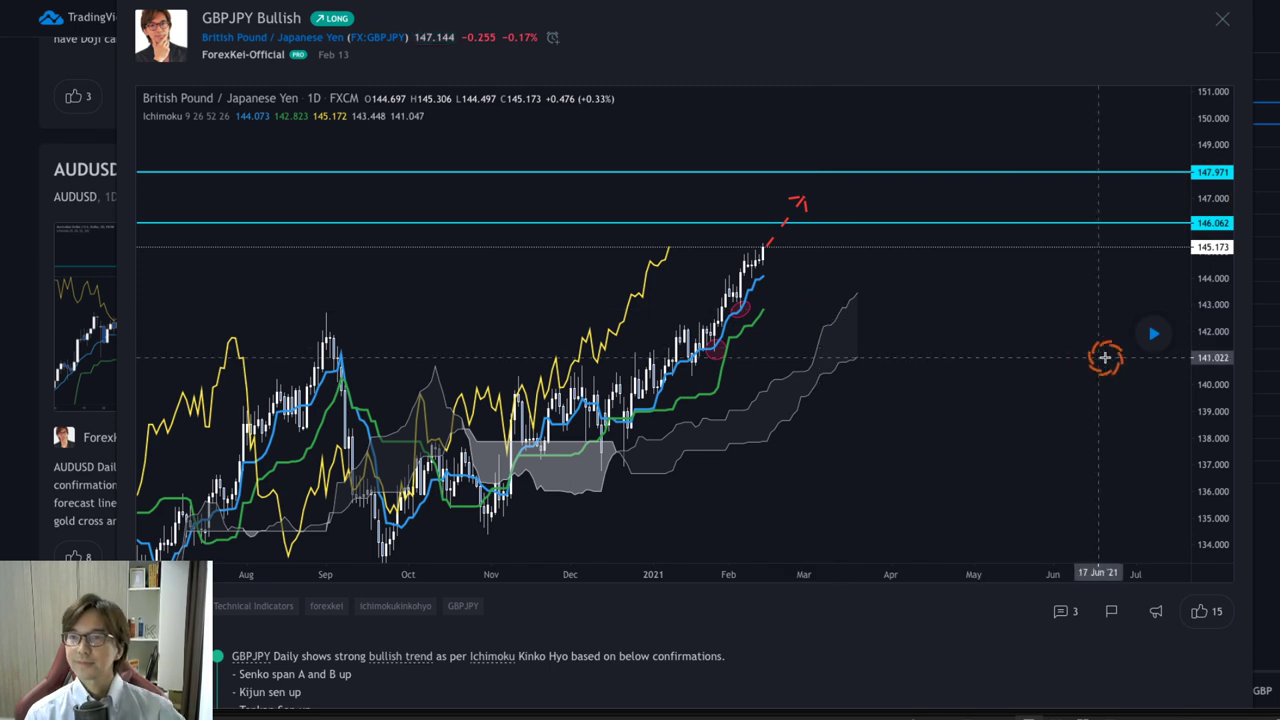
Step: Load the new bars into the GBPJPY idea's chart and enlarge the latest candles around the two target lines
{"action": "left_click", "coordinate": [1154, 337]}
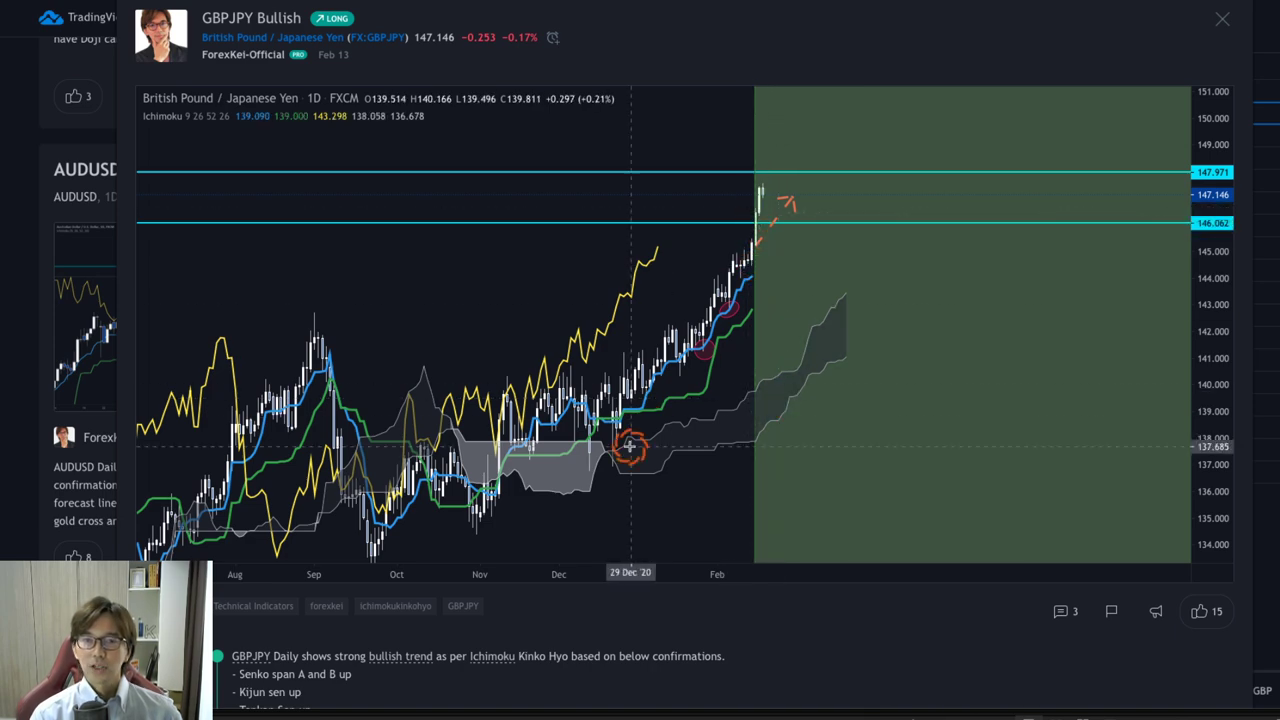
{"action": "left_click_drag", "start_coordinate": [671, 577], "coordinate": [354, 545]}
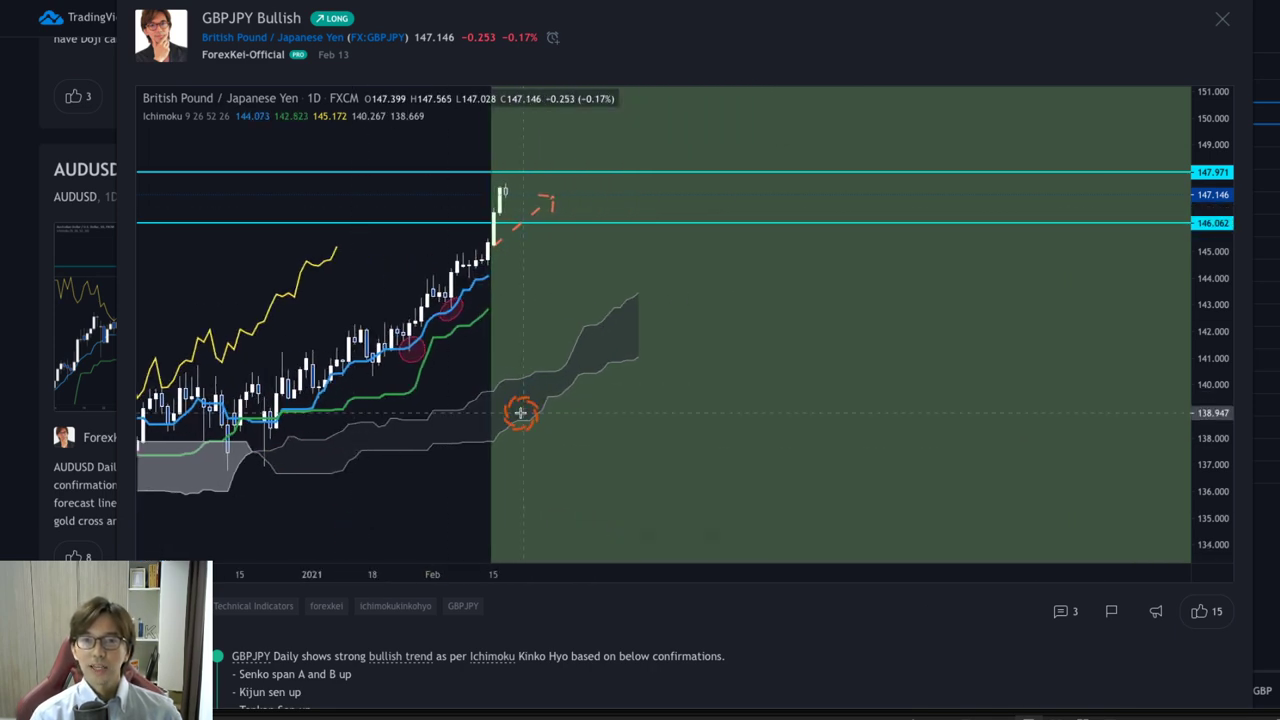
{"action": "left_click_drag", "start_coordinate": [520, 414], "coordinate": [734, 449]}
{"action": "left_click_drag", "start_coordinate": [1231, 397], "coordinate": [884, 415]}
{"action": "left_click_drag", "start_coordinate": [694, 568], "coordinate": [295, 571]}
{"action": "left_click_drag", "start_coordinate": [407, 427], "coordinate": [680, 366]}
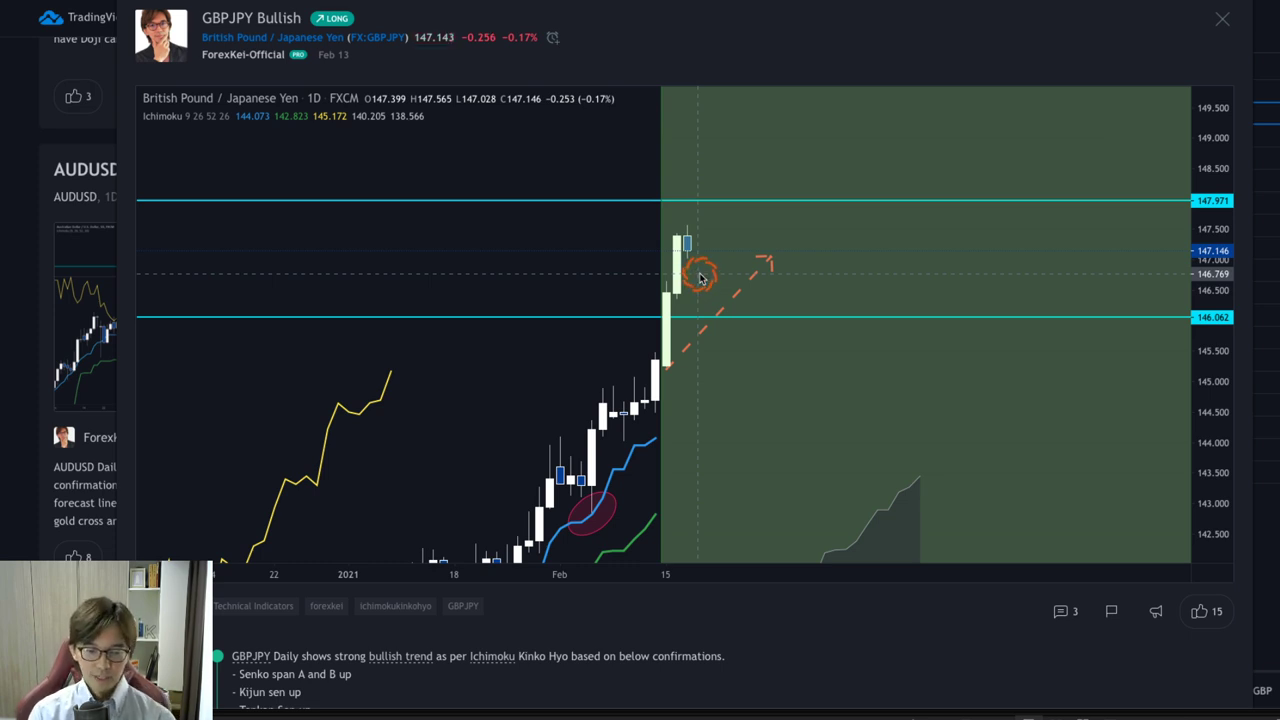
Step: Sketch a red arrow from the latest GBPJPY candle down past 146.062 and a rising stroke towards 147.971, and clear the strokes
{"action": "left_click_drag", "start_coordinate": [686, 243], "coordinate": [728, 334]}
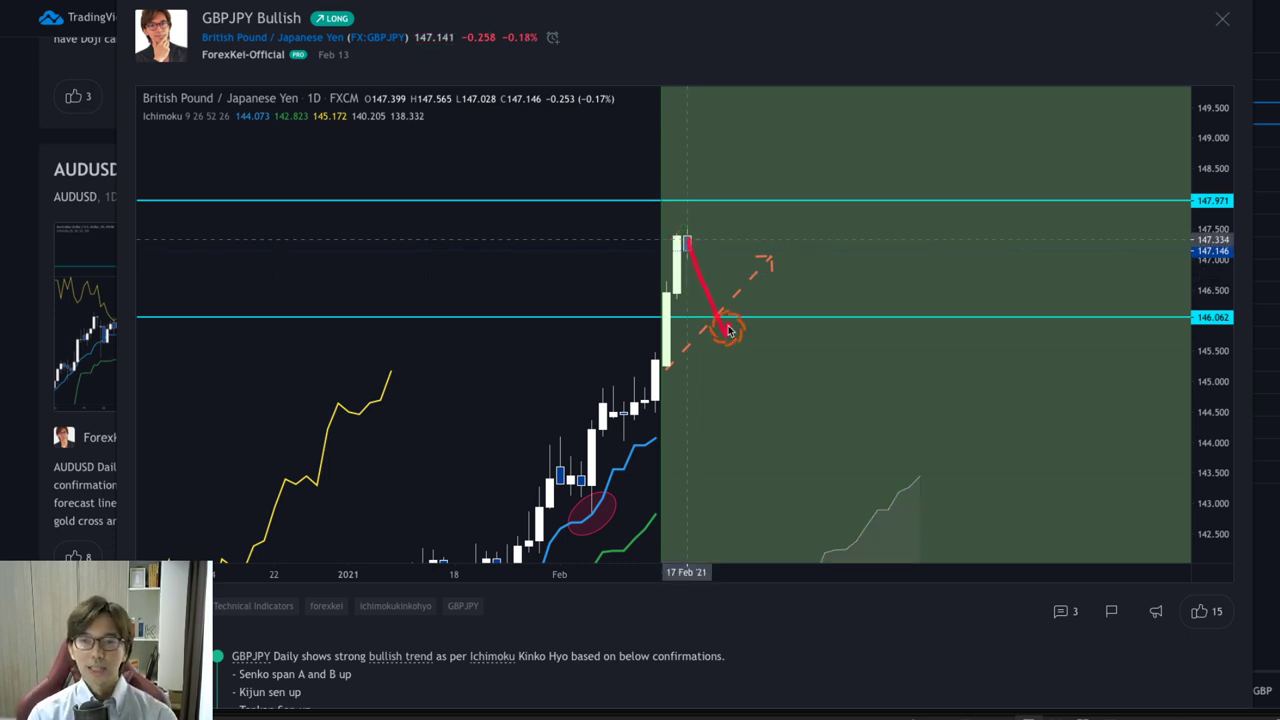
{"action": "left_click", "coordinate": [800, 414]}
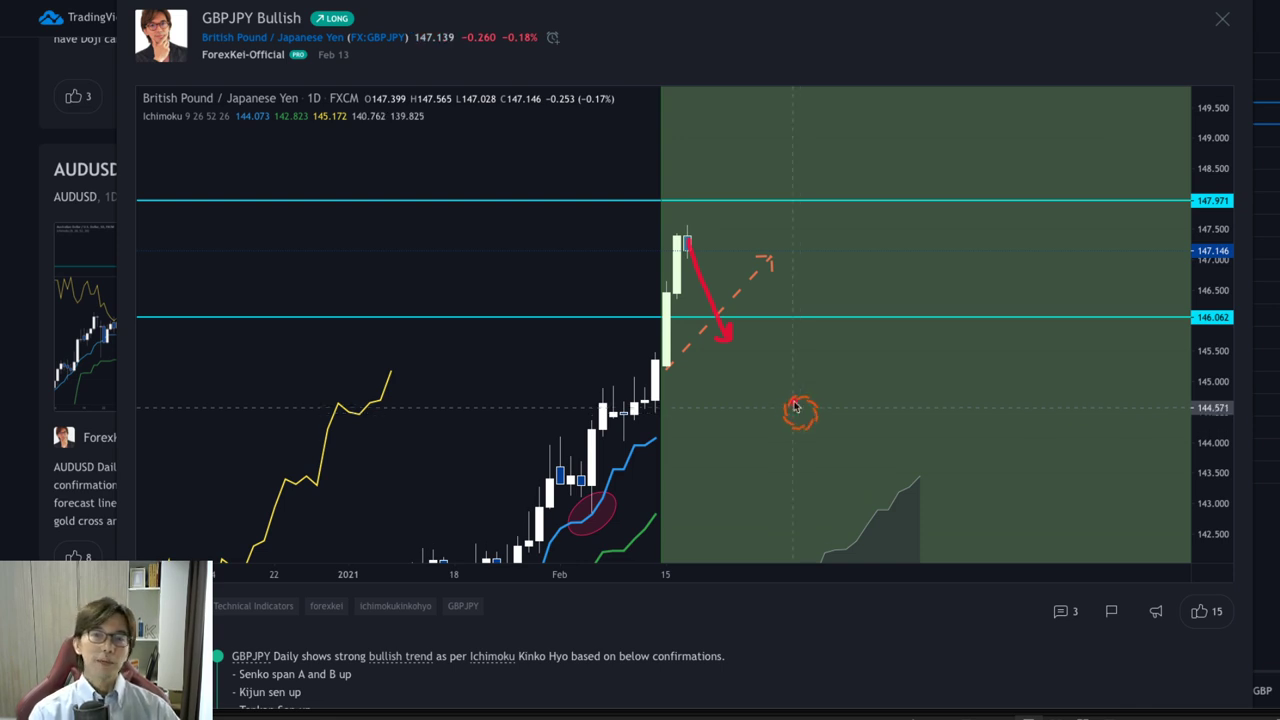
{"action": "left_click_drag", "start_coordinate": [684, 244], "coordinate": [707, 196]}
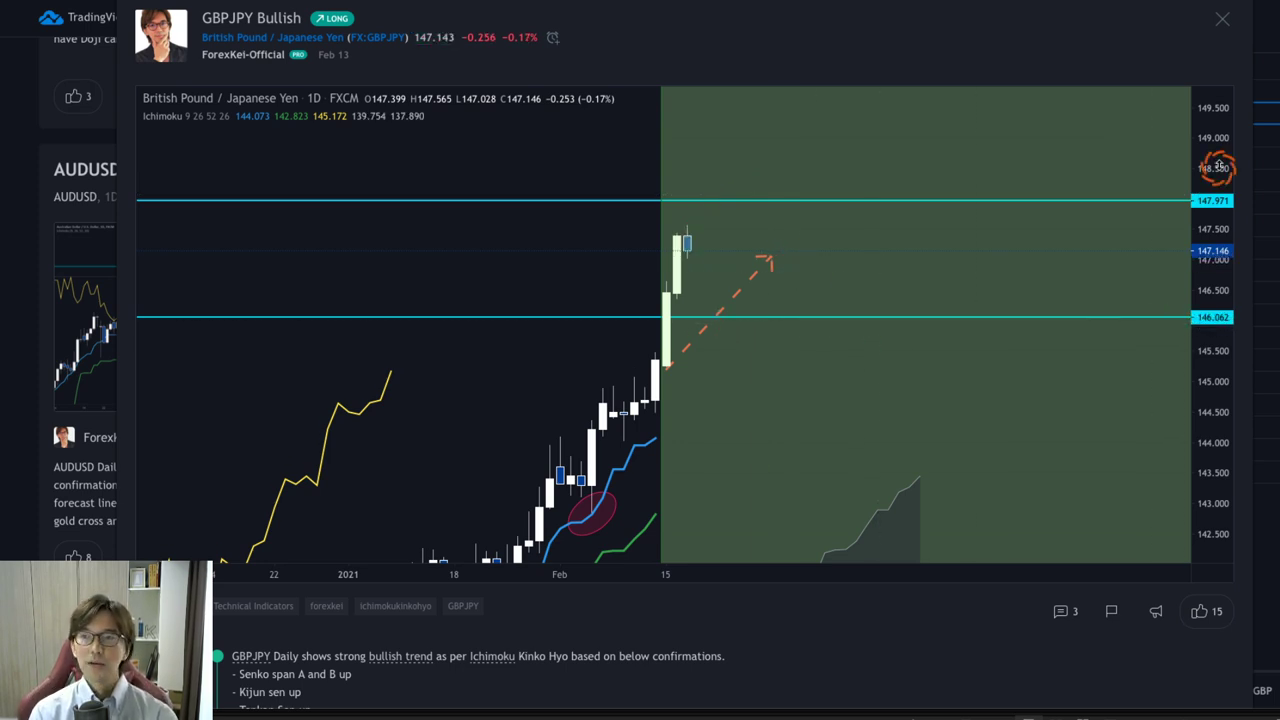
Step: Show a wider GBPJPY price range, sketch a rising red arrow from the new candles through 147.971, and clear it
{"action": "left_click_drag", "start_coordinate": [1218, 179], "coordinate": [1216, 289]}
{"action": "left_click_drag", "start_coordinate": [1114, 343], "coordinate": [1086, 291]}
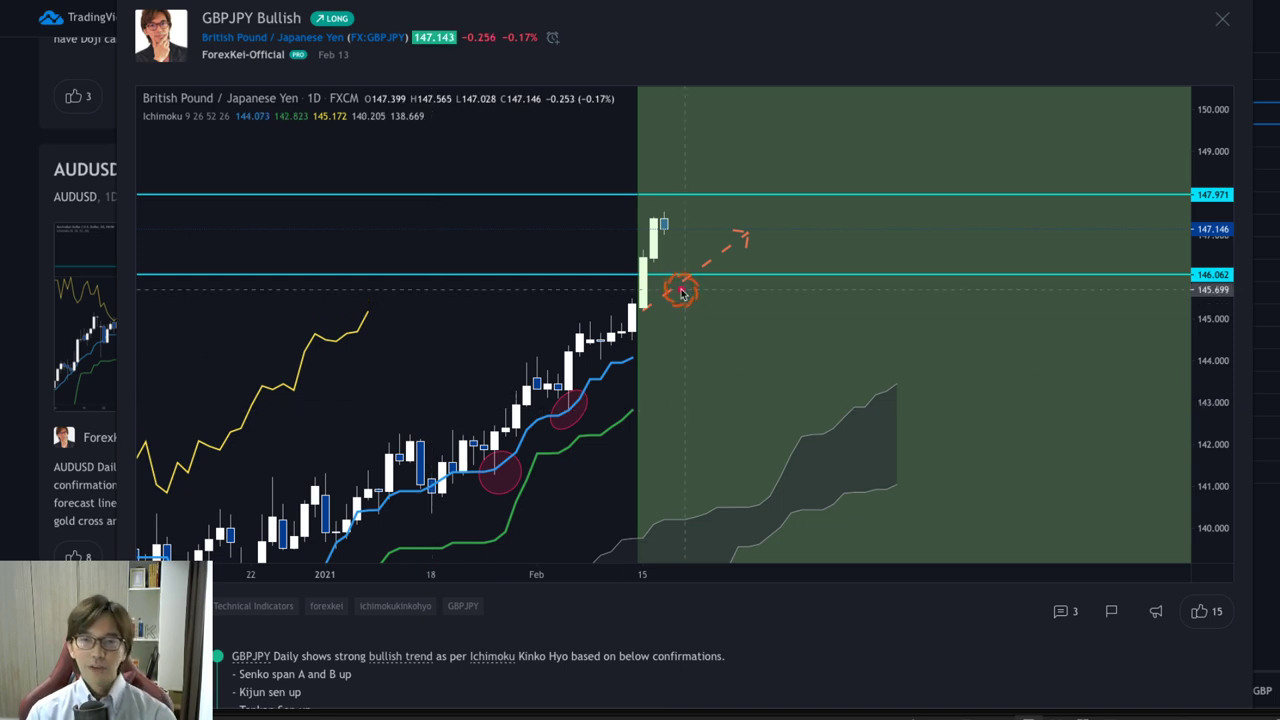
{"action": "mouse_move", "coordinate": [645, 258]}
{"action": "left_mouse_down"}
{"action": "mouse_move", "coordinate": [680, 206]}
{"action": "mouse_move", "coordinate": [700, 206]}
{"action": "left_mouse_up"}
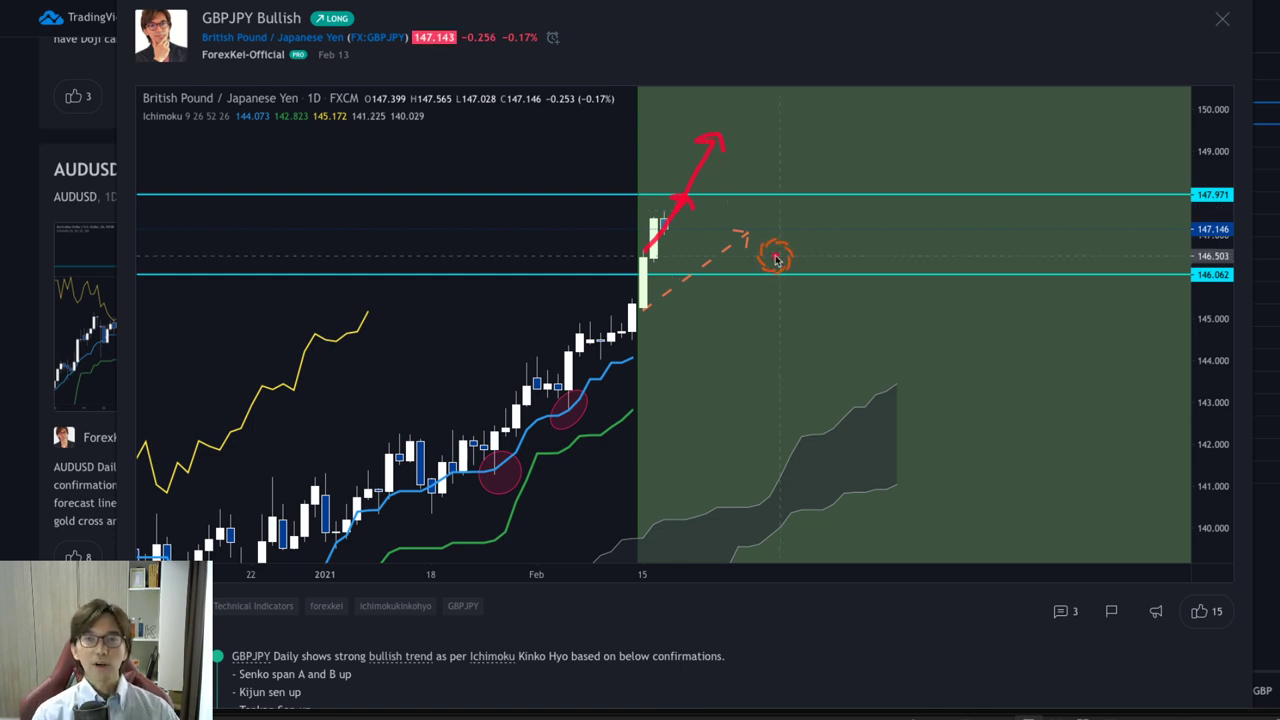
{"action": "mouse_move", "coordinate": [715, 185]}
{"action": "left_mouse_down"}
{"action": "mouse_move", "coordinate": [729, 192]}
{"action": "mouse_move", "coordinate": [737, 166]}
{"action": "mouse_move", "coordinate": [748, 177]}
{"action": "left_mouse_up"}
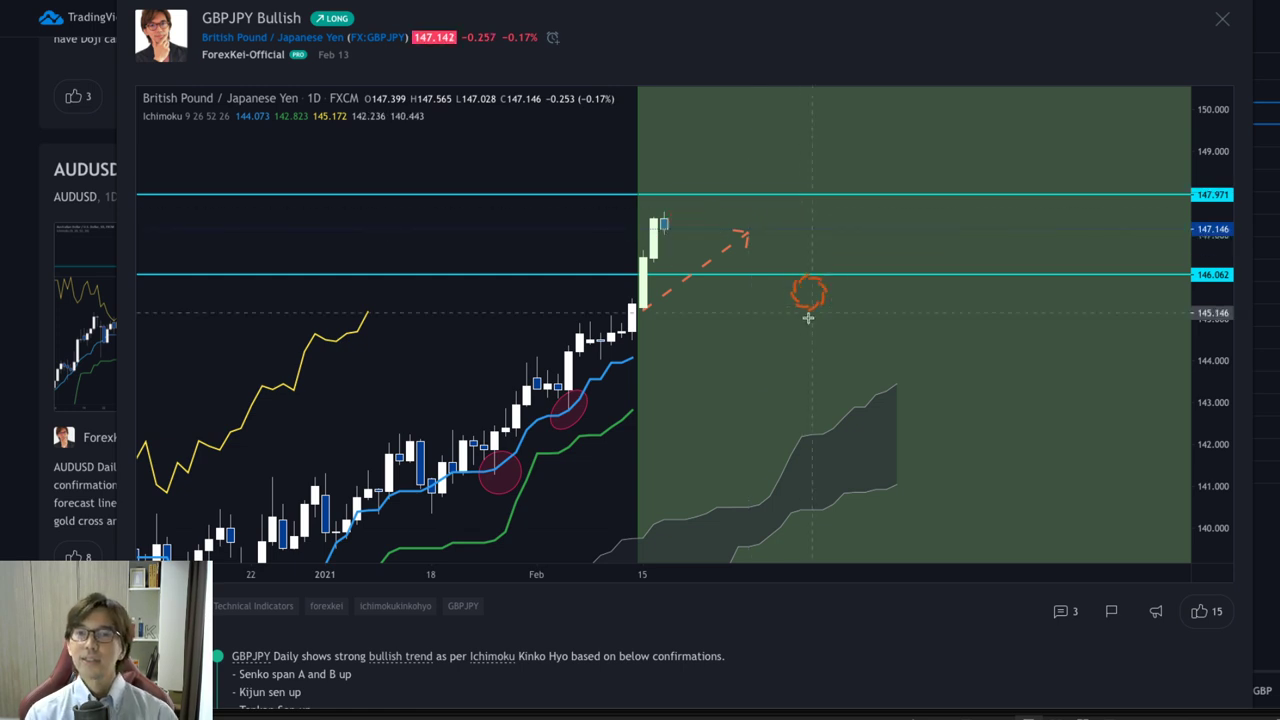
Step: Close the GBPJPY idea and open the "AUDUSD Bullish" idea from the published ideas
{"action": "scroll", "coordinate": [806, 331], "scroll_direction": "up", "scroll_amount": 1}
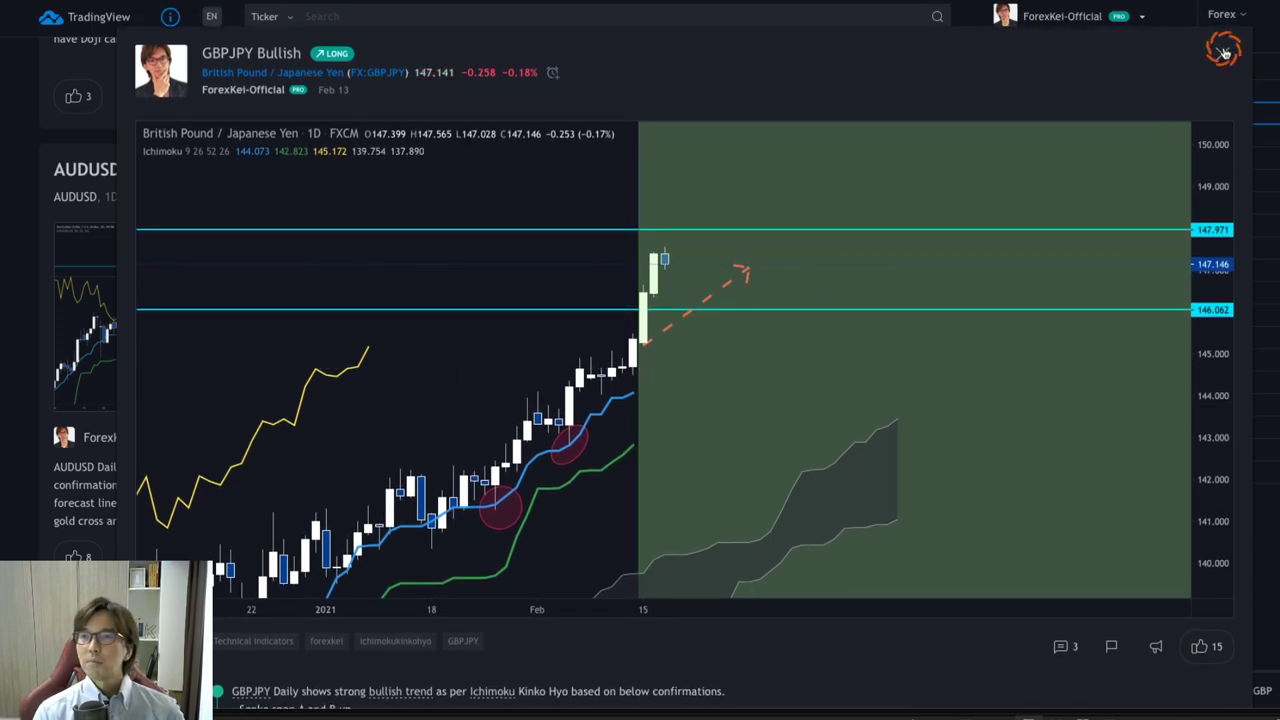
{"action": "left_click", "coordinate": [1224, 52]}
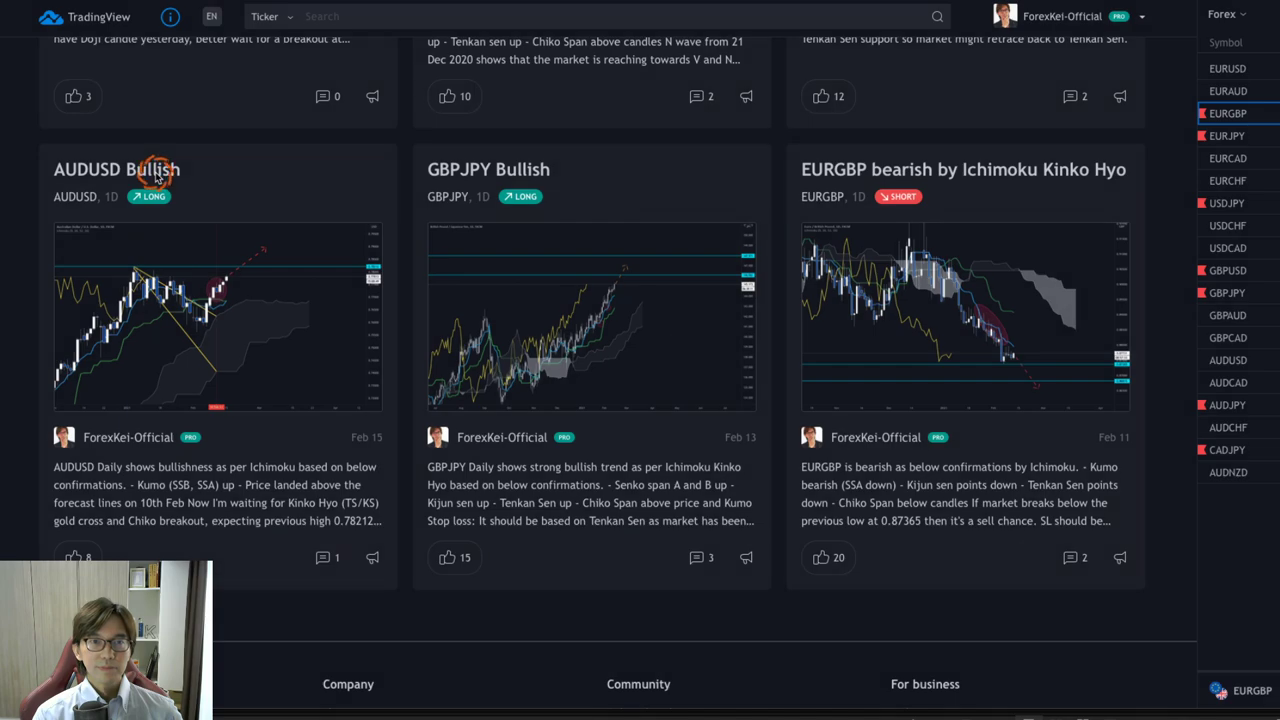
{"action": "scroll", "coordinate": [409, 215], "scroll_direction": "up", "scroll_amount": 2}
{"action": "scroll", "coordinate": [409, 225], "scroll_direction": "up", "scroll_amount": 3}
{"action": "scroll", "coordinate": [409, 222], "scroll_direction": "down", "scroll_amount": 7}
{"action": "scroll", "coordinate": [409, 222], "scroll_direction": "up", "scroll_amount": 3}
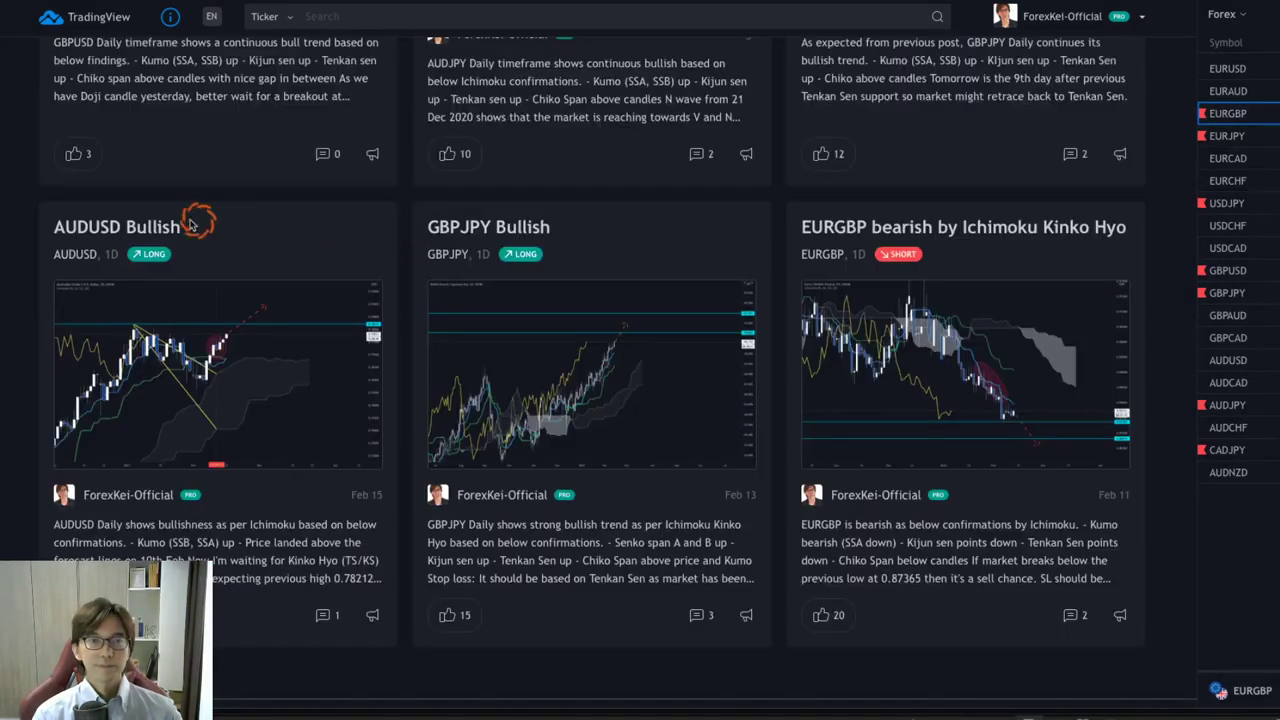
{"action": "left_click", "coordinate": [380, 234]}
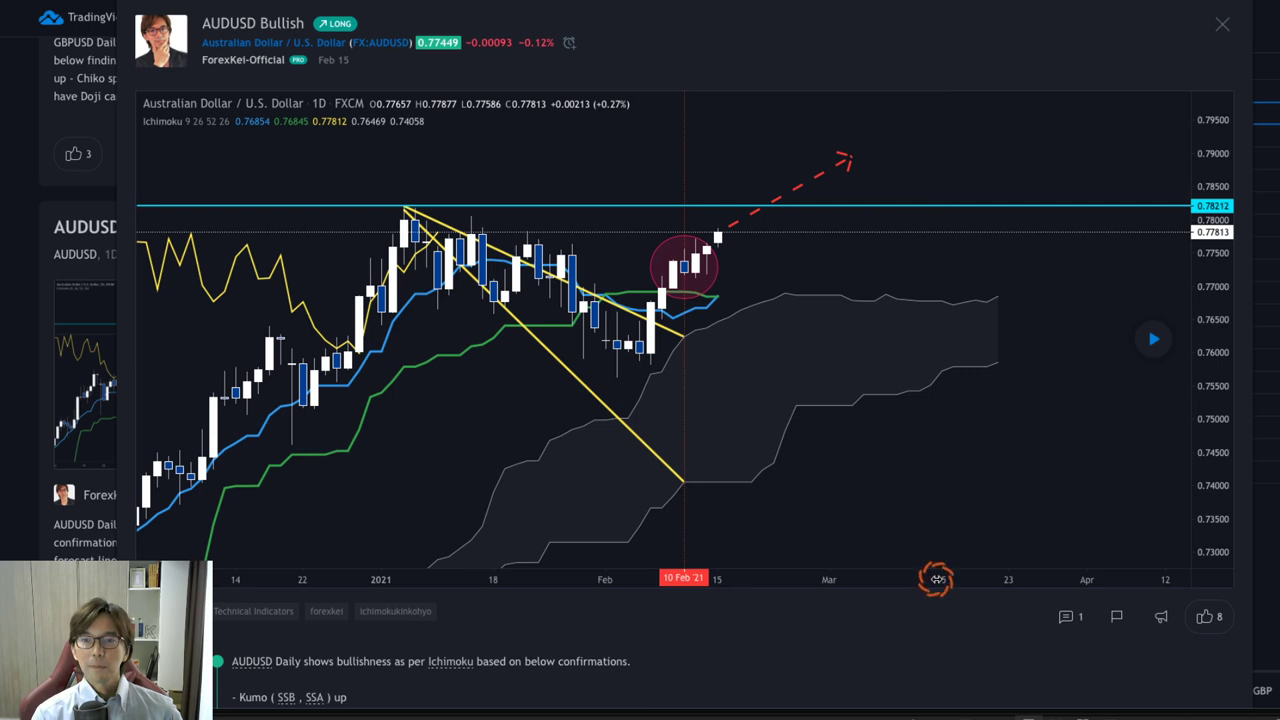
Step: Read the AUDUSD idea's Ichimoku confirmations and mark the rising ends of both Kumo edges with red strokes
{"action": "scroll", "coordinate": [944, 624], "scroll_direction": "down", "scroll_amount": 2}
{"action": "scroll", "coordinate": [944, 624], "scroll_direction": "down", "scroll_amount": 1}
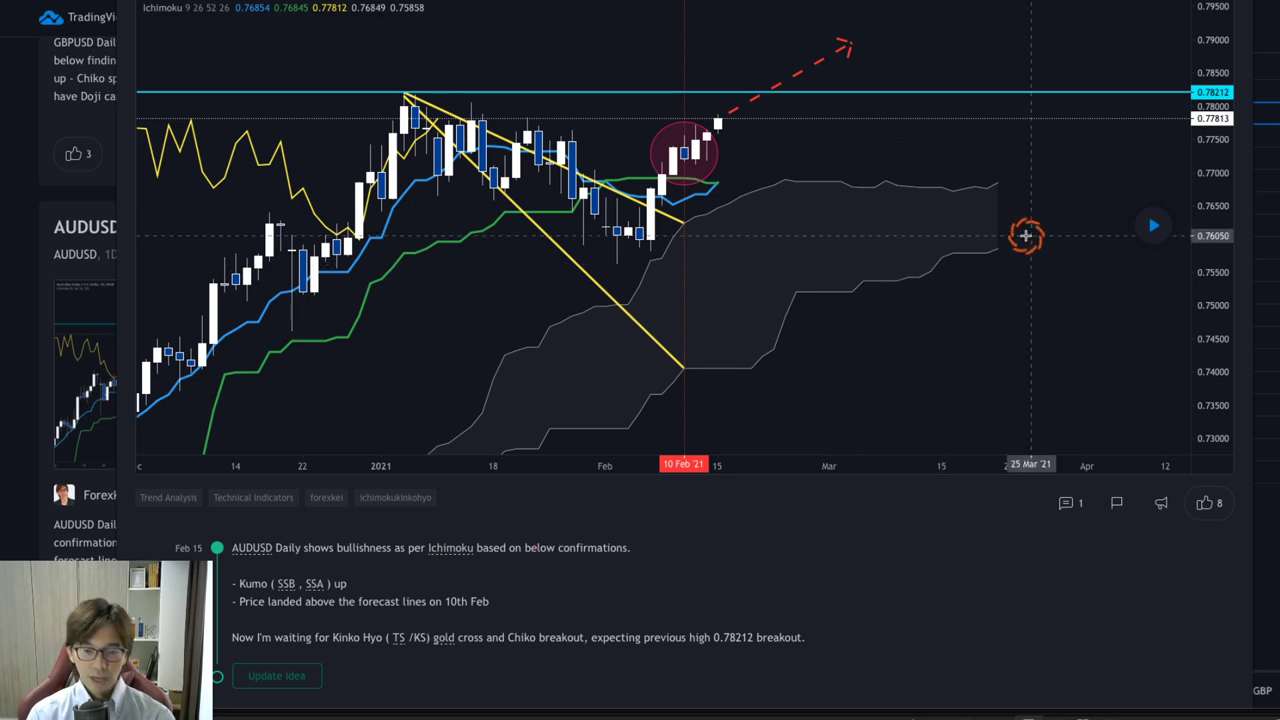
{"action": "mouse_move", "coordinate": [966, 291]}
{"action": "left_mouse_down"}
{"action": "mouse_move", "coordinate": [995, 272]}
{"action": "mouse_move", "coordinate": [1006, 286]}
{"action": "left_mouse_up"}
{"action": "mouse_move", "coordinate": [966, 177]}
{"action": "left_mouse_down"}
{"action": "mouse_move", "coordinate": [977, 163]}
{"action": "mouse_move", "coordinate": [1007, 172]}
{"action": "left_mouse_up"}
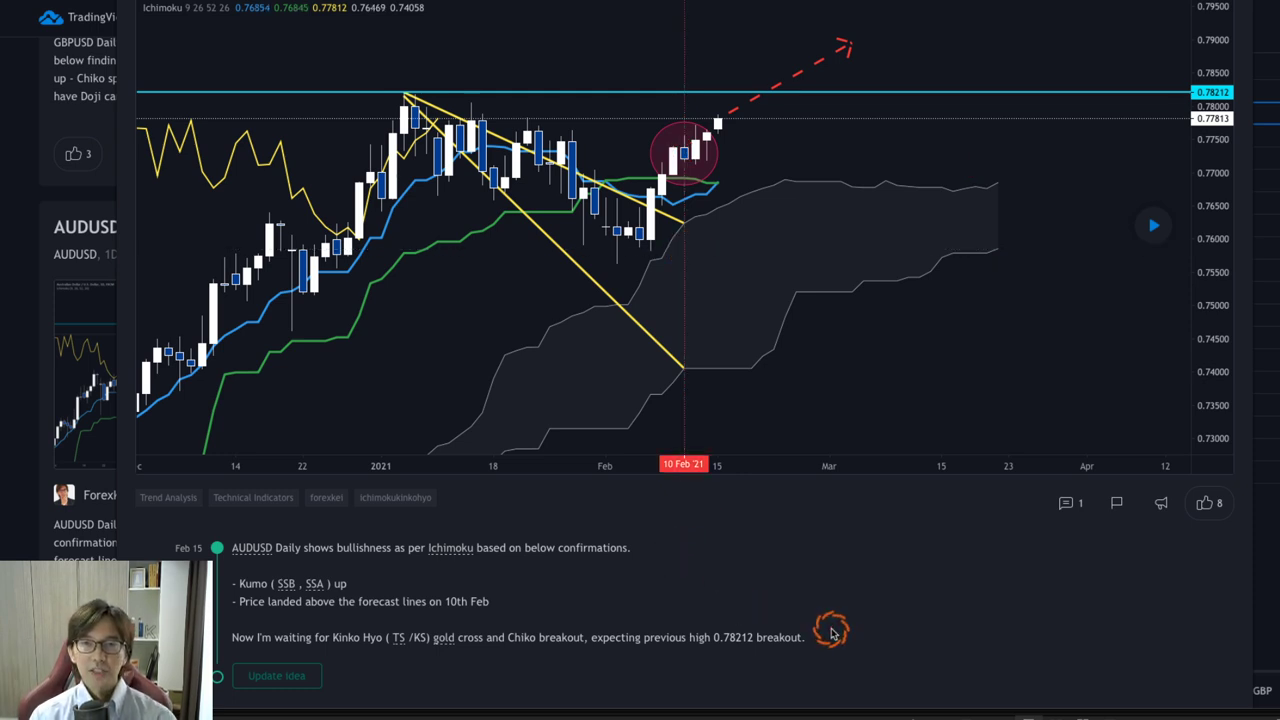
Step: Underline the note about waiting for the 0.78212 breakout and that price label, and sketch a red arrow from the last candles above the line
{"action": "scroll", "coordinate": [830, 632], "scroll_direction": "down", "scroll_amount": 1}
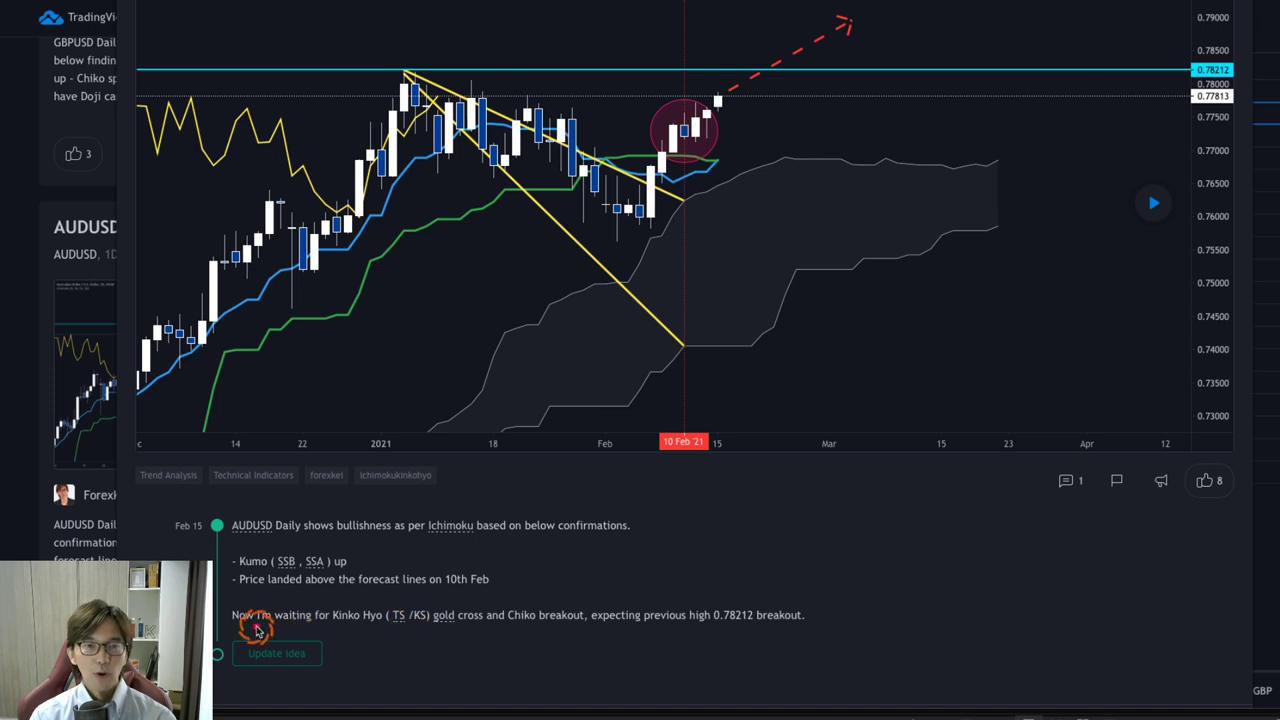
{"action": "left_click_drag", "start_coordinate": [241, 626], "coordinate": [800, 630]}
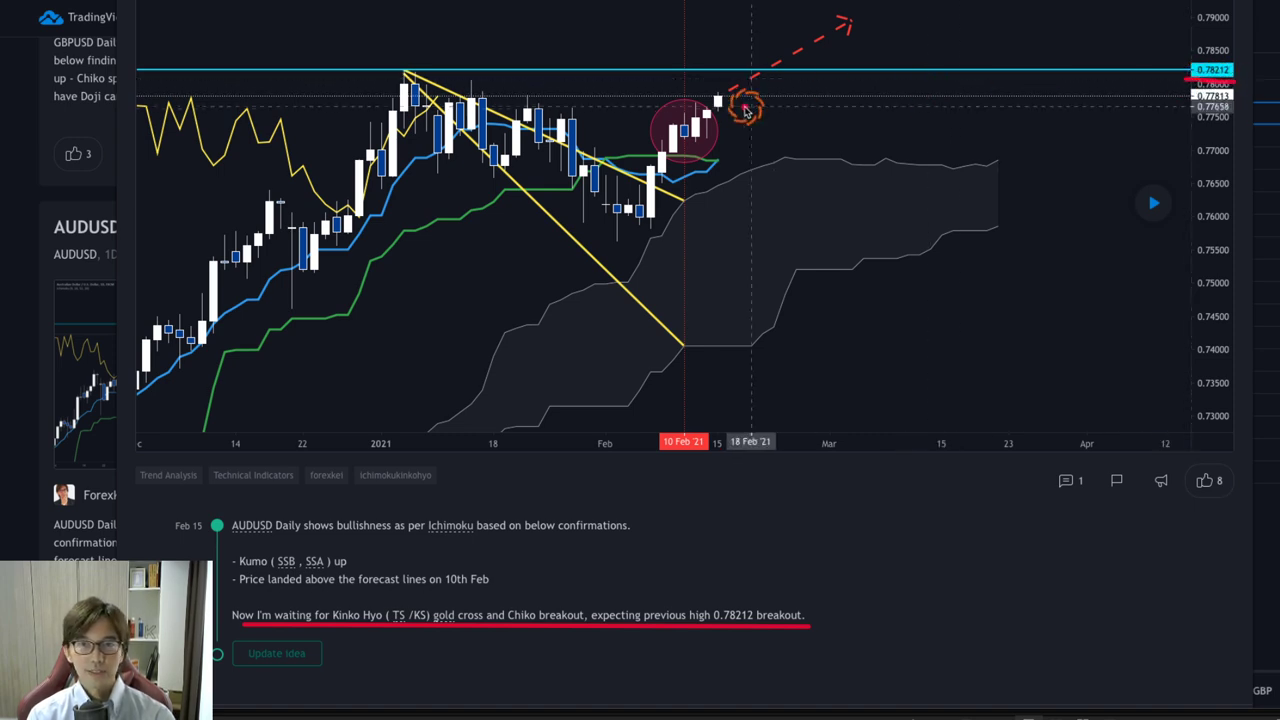
{"action": "mouse_move", "coordinate": [706, 113]}
{"action": "left_mouse_down"}
{"action": "mouse_move", "coordinate": [730, 45]}
{"action": "mouse_move", "coordinate": [751, 43]}
{"action": "left_mouse_up"}
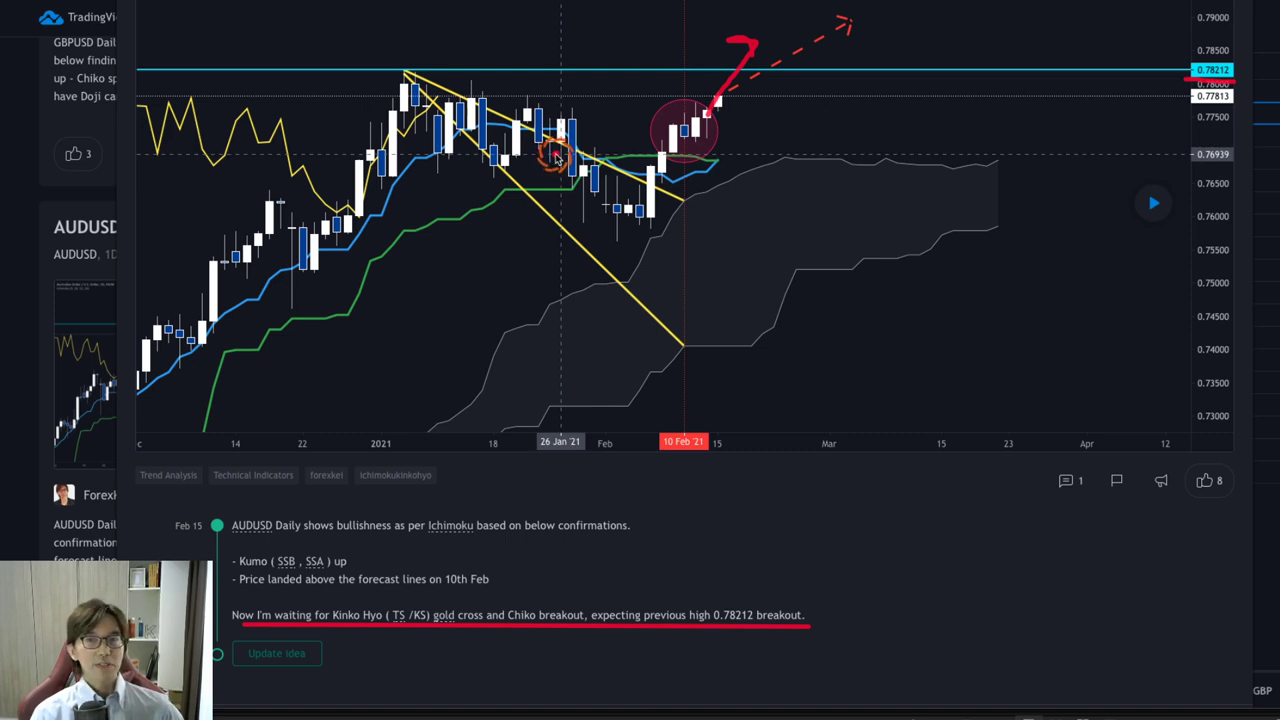
Step: Sketch a red zigzag drop from the circled AUDUSD candles and a similar one over the mid-January candles, and clear all strokes
{"action": "mouse_move", "coordinate": [708, 126]}
{"action": "left_mouse_down"}
{"action": "mouse_move", "coordinate": [771, 118]}
{"action": "mouse_move", "coordinate": [773, 138]}
{"action": "mouse_move", "coordinate": [789, 132]}
{"action": "mouse_move", "coordinate": [823, 180]}
{"action": "mouse_move", "coordinate": [800, 190]}
{"action": "left_mouse_up"}
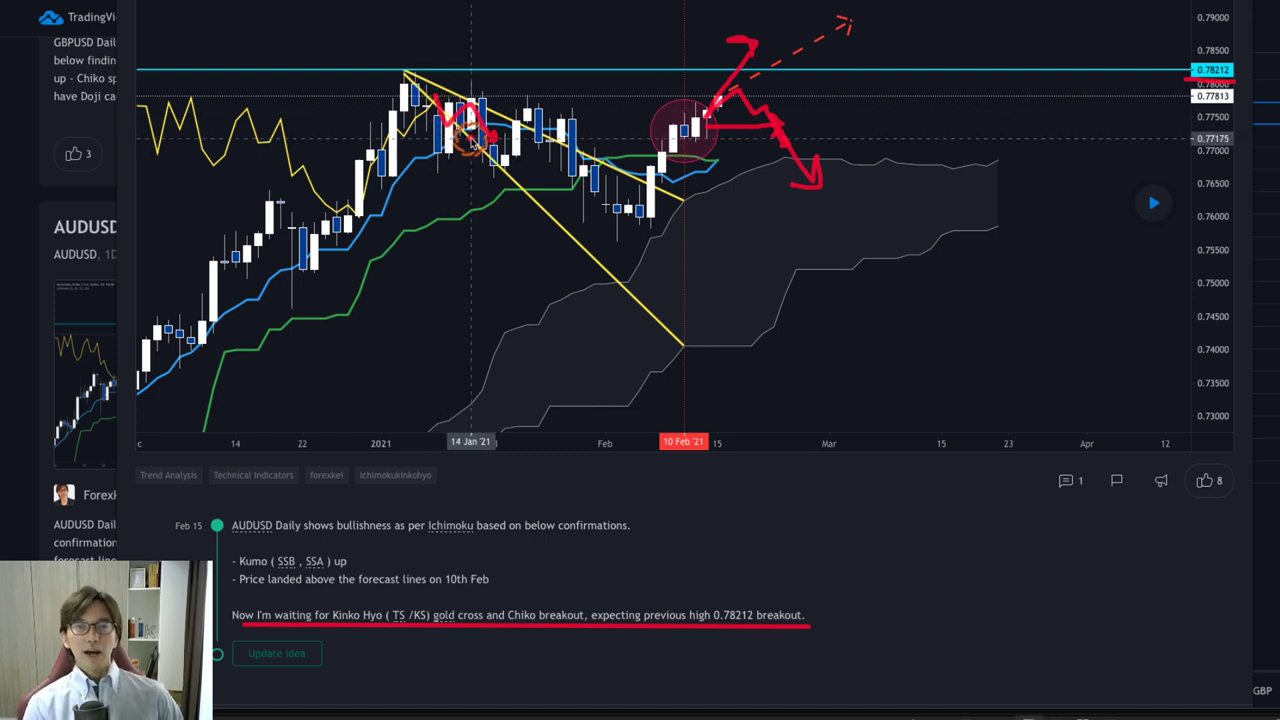
{"action": "left_click_drag", "start_coordinate": [470, 140], "coordinate": [515, 145]}
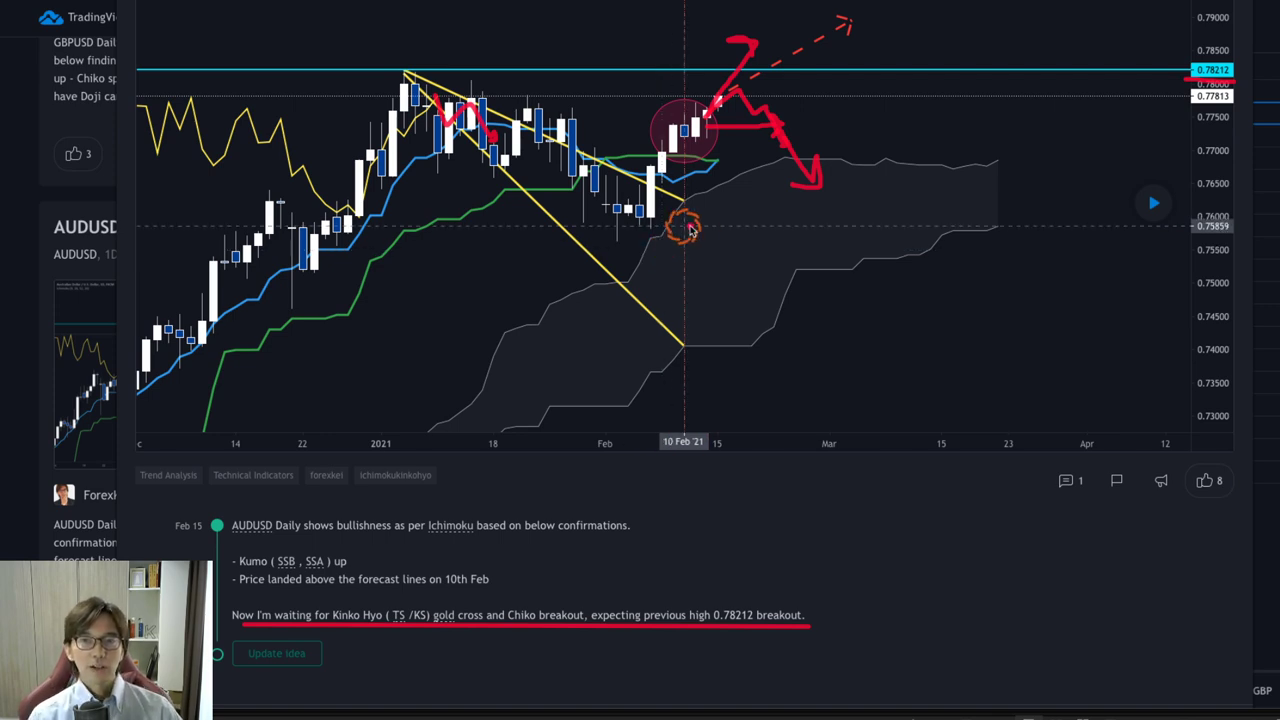
{"action": "key", "text": "Escape"}
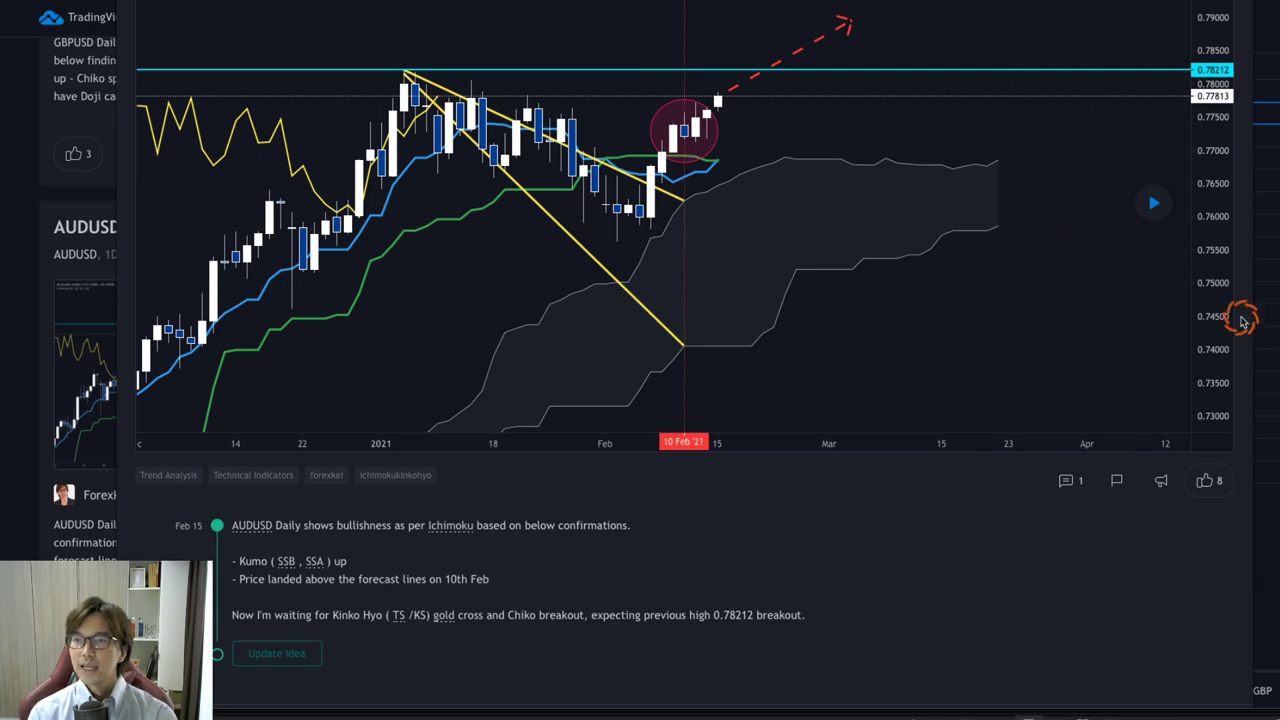
Step: Play the AUDUSD idea's chart forward to load its new bars
{"action": "scroll", "coordinate": [1246, 333], "scroll_direction": "up", "scroll_amount": 1}
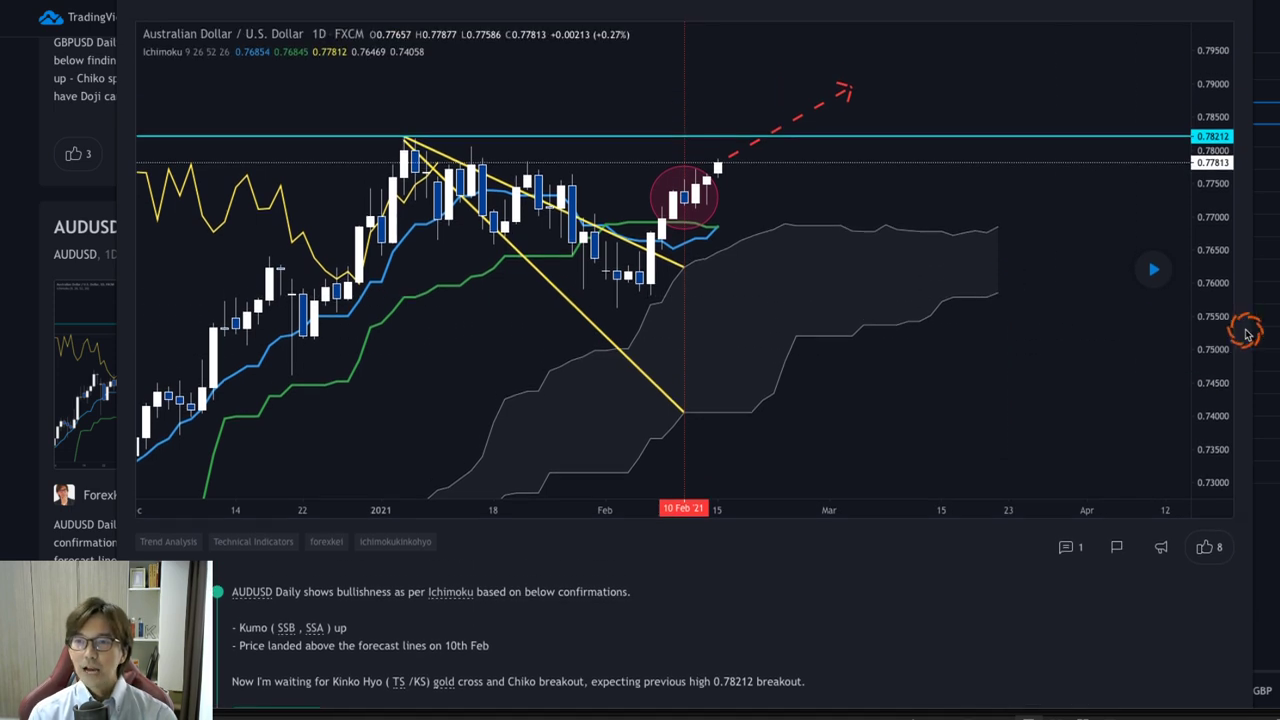
{"action": "left_click", "coordinate": [1154, 271]}
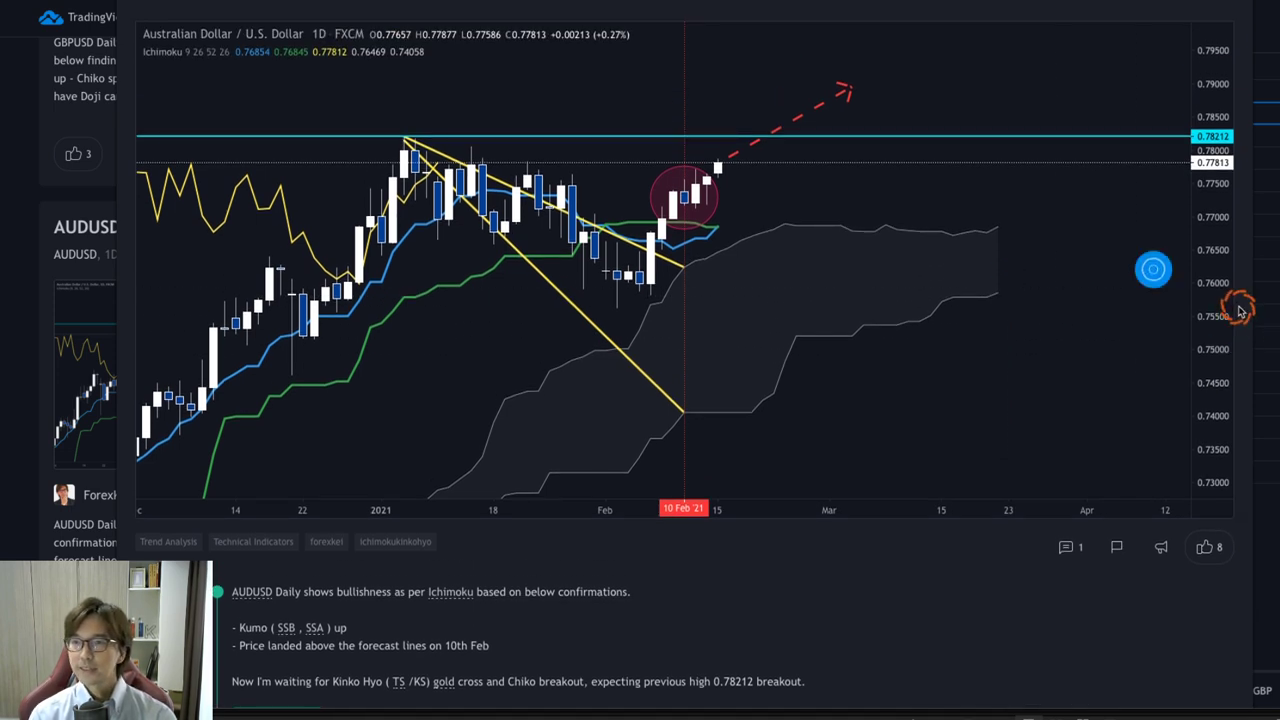
{"action": "scroll", "coordinate": [1246, 328], "scroll_direction": "up", "scroll_amount": 1}
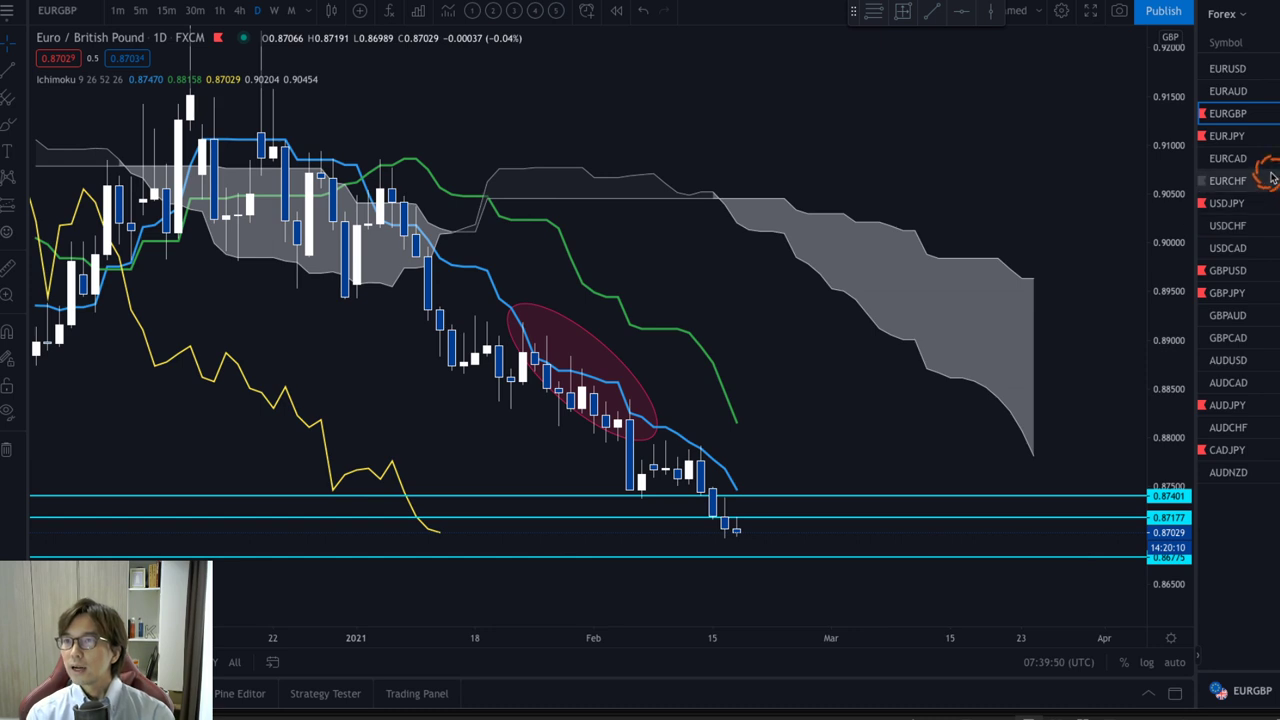
Step: Switch the full daily chart from EURGBP to AUDUSD and zoom in on the latest candles below the 0.78212 line
{"action": "left_click", "coordinate": [1270, 362]}
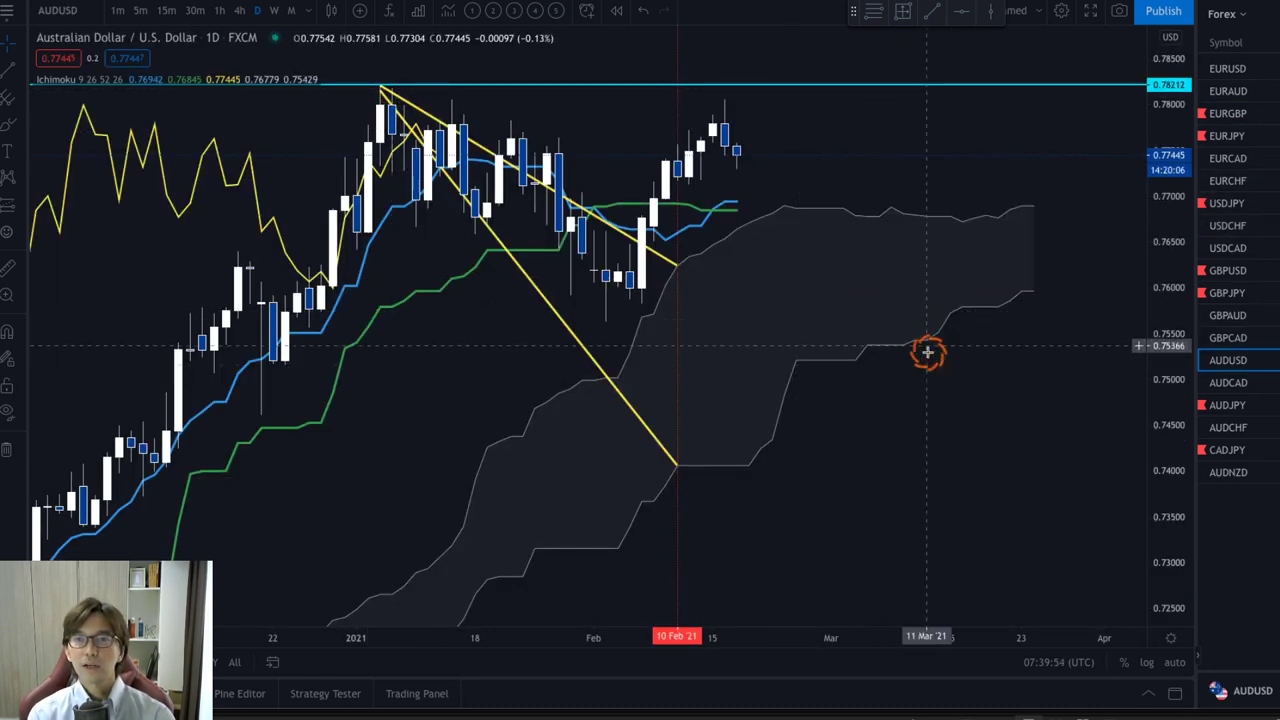
{"action": "left_click_drag", "start_coordinate": [1200, 406], "coordinate": [1160, 429]}
{"action": "left_click_drag", "start_coordinate": [883, 274], "coordinate": [942, 441]}
{"action": "scroll", "coordinate": [517, 617], "scroll_direction": "up", "scroll_amount": 2}
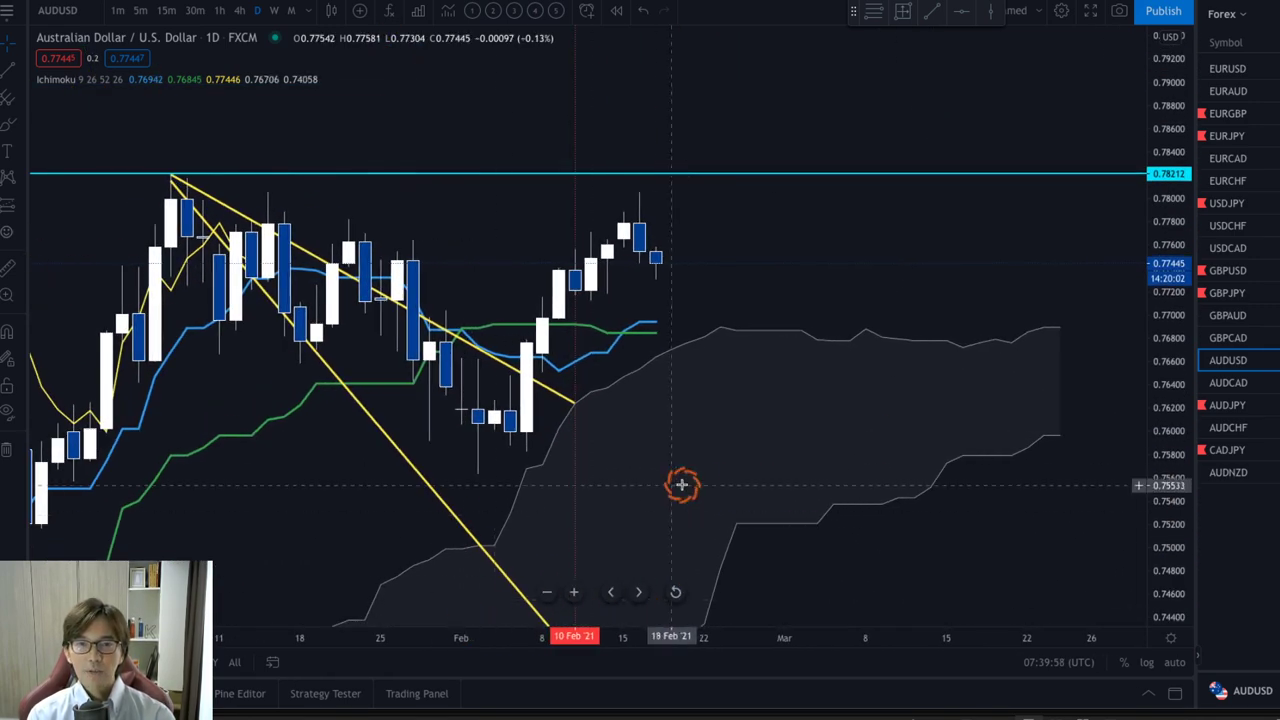
{"action": "left_click_drag", "start_coordinate": [694, 480], "coordinate": [787, 466]}
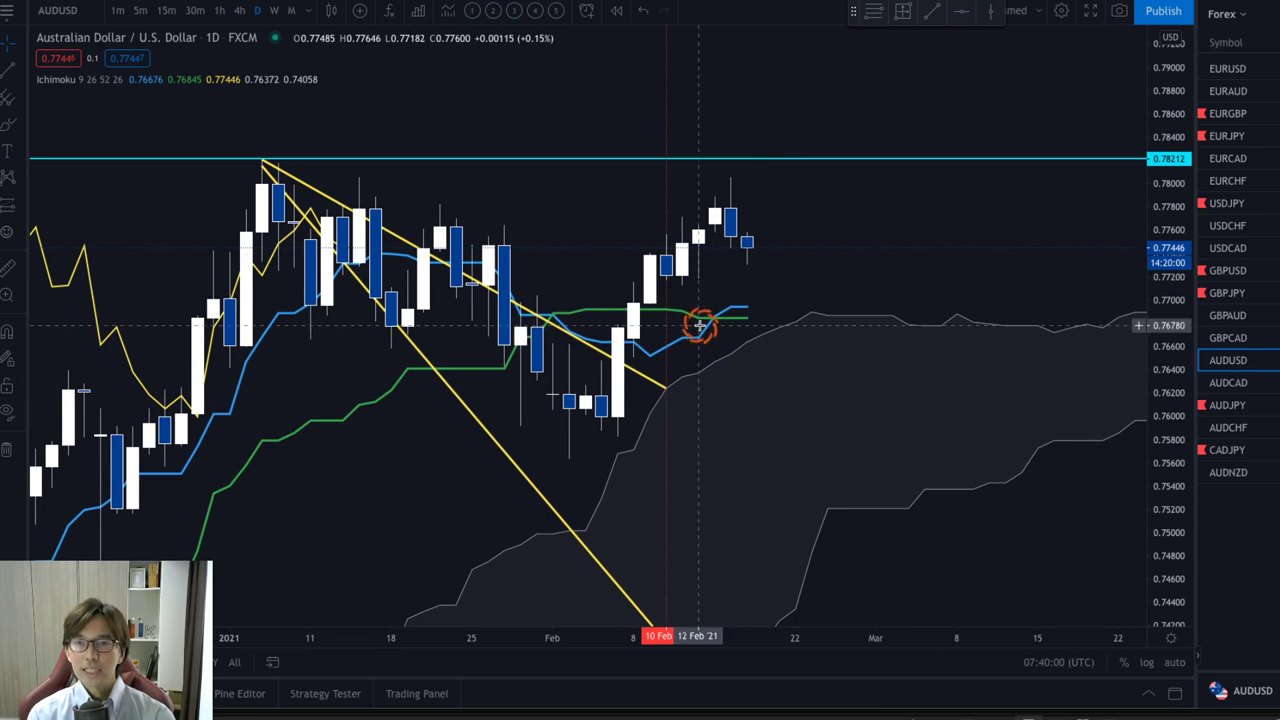
Step: Sketch a red arrow from the recent AUDUSD candles up towards the 0.78212 line, and clear it
{"action": "mouse_move", "coordinate": [697, 240]}
{"action": "left_mouse_down"}
{"action": "mouse_move", "coordinate": [720, 168]}
{"action": "mouse_move", "coordinate": [734, 186]}
{"action": "left_mouse_up"}
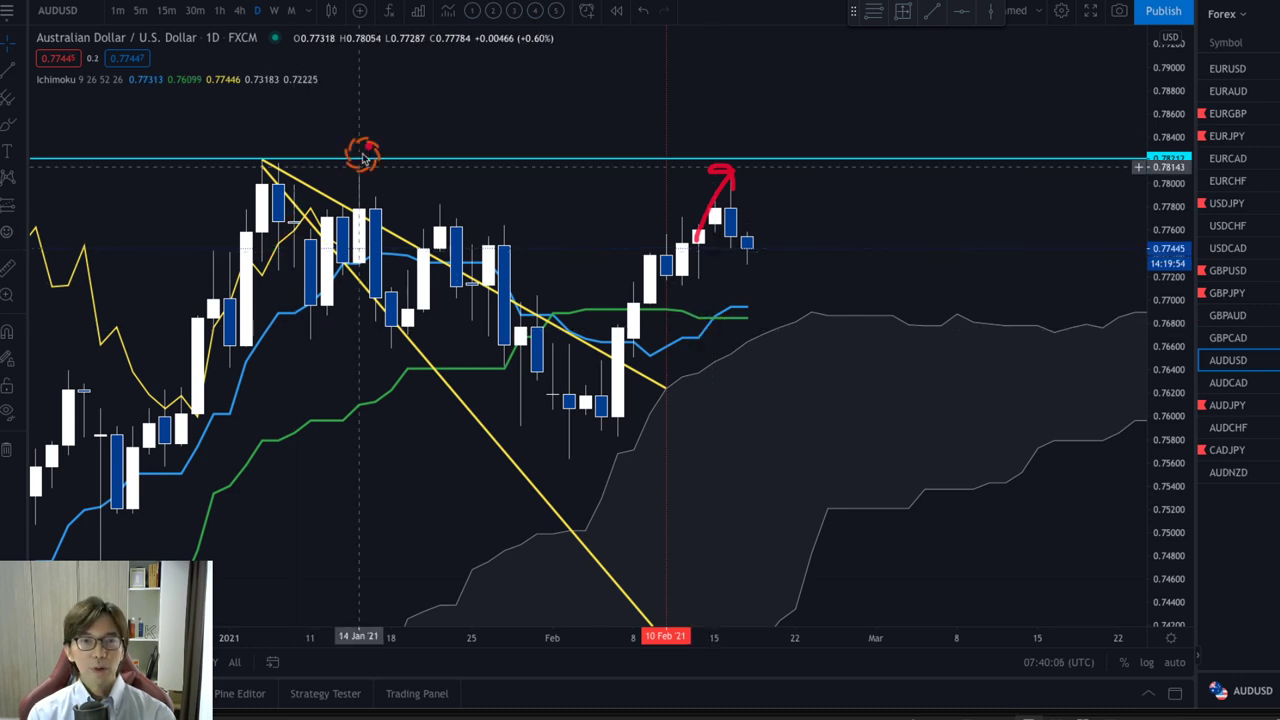
{"action": "left_click", "coordinate": [667, 388]}
{"action": "key", "text": "Escape"}
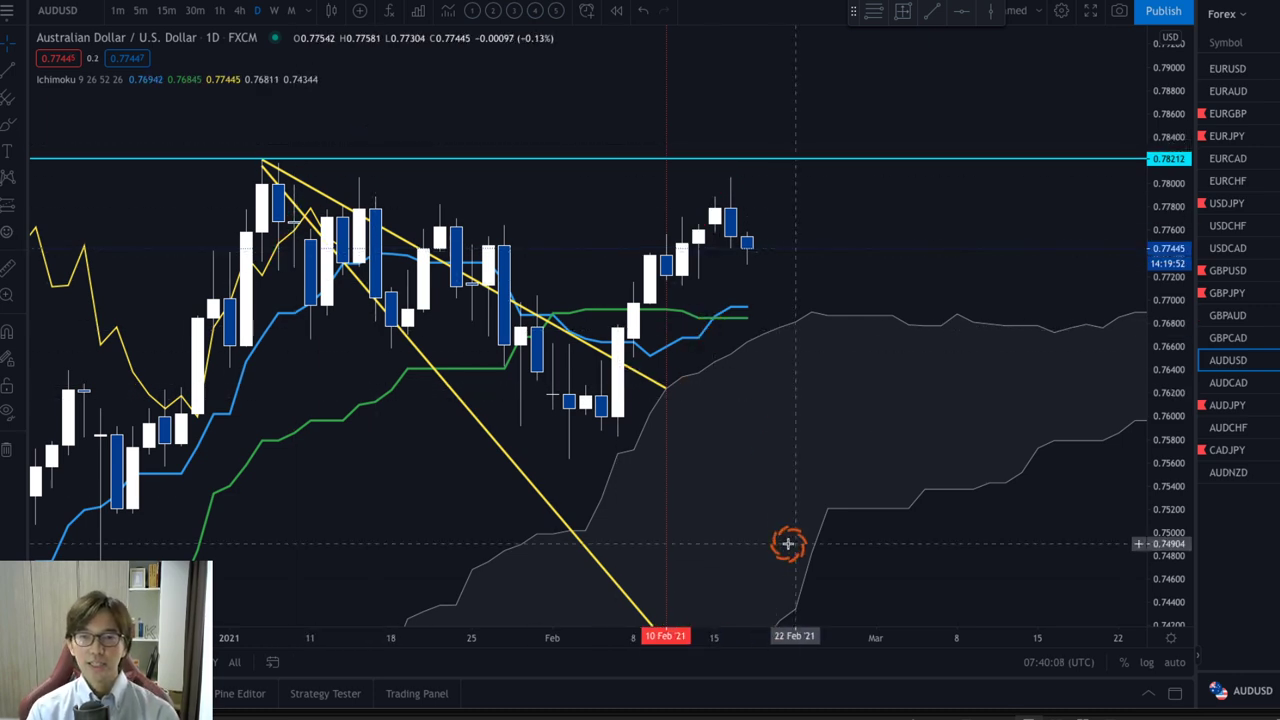
Step: Circle in red the crossing of the blue and green lines, trace the yellow line's latest peak, and arc over the newest AUDUSD candles
{"action": "left_click_drag", "start_coordinate": [555, 641], "coordinate": [698, 577]}
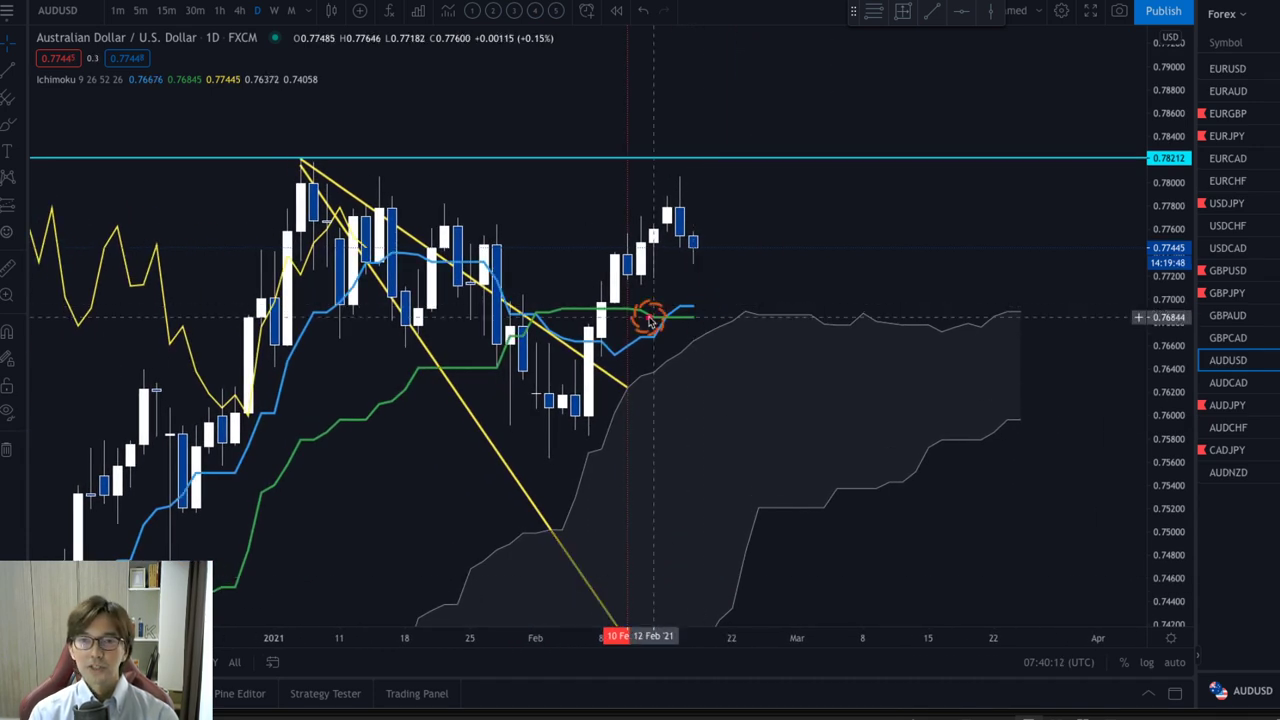
{"action": "mouse_move", "coordinate": [667, 330]}
{"action": "left_mouse_down"}
{"action": "mouse_move", "coordinate": [646, 302]}
{"action": "mouse_move", "coordinate": [684, 318]}
{"action": "mouse_move", "coordinate": [670, 340]}
{"action": "left_mouse_up"}
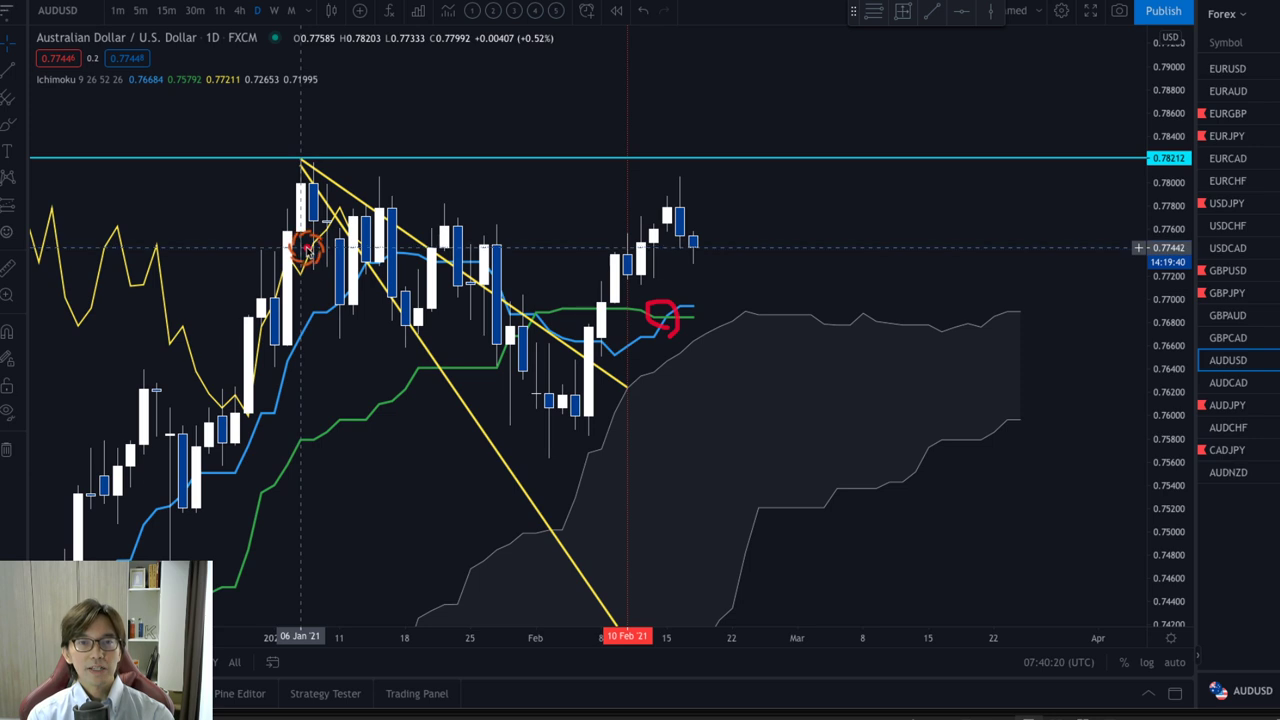
{"action": "left_click_drag", "start_coordinate": [307, 249], "coordinate": [322, 220]}
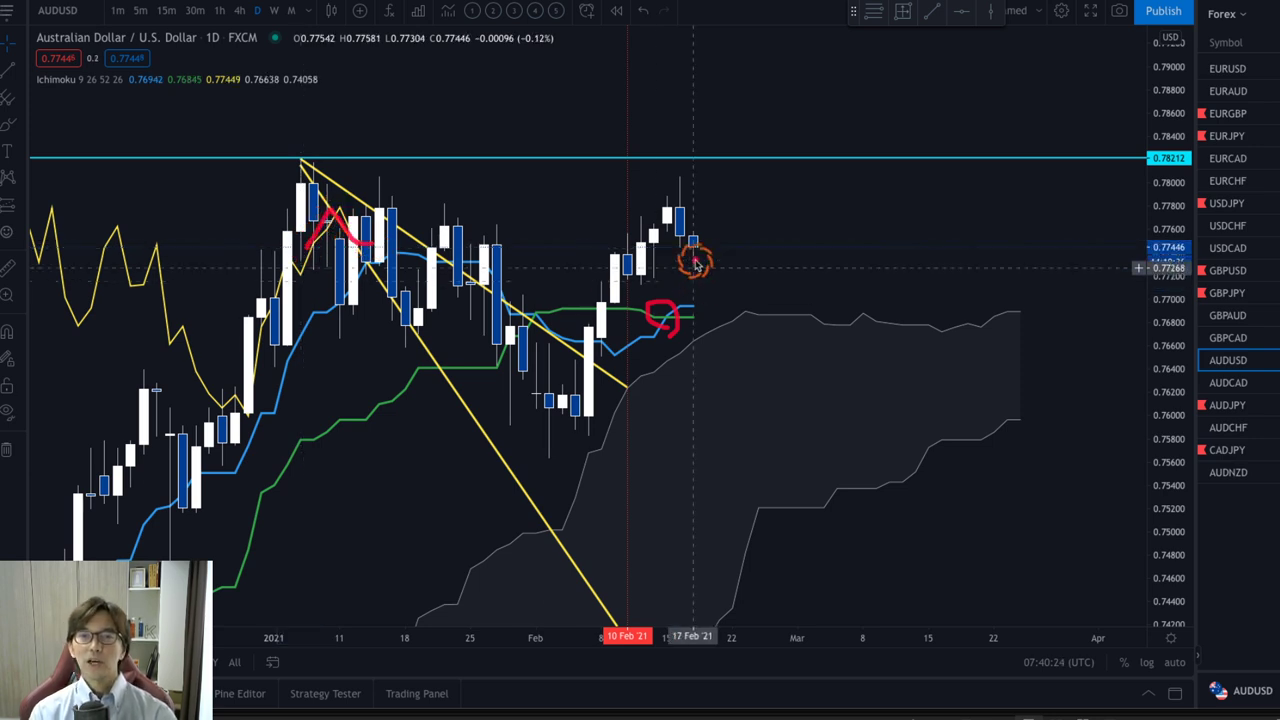
{"action": "mouse_move", "coordinate": [632, 252]}
{"action": "left_mouse_down"}
{"action": "mouse_move", "coordinate": [658, 212]}
{"action": "mouse_move", "coordinate": [703, 247]}
{"action": "left_mouse_up"}
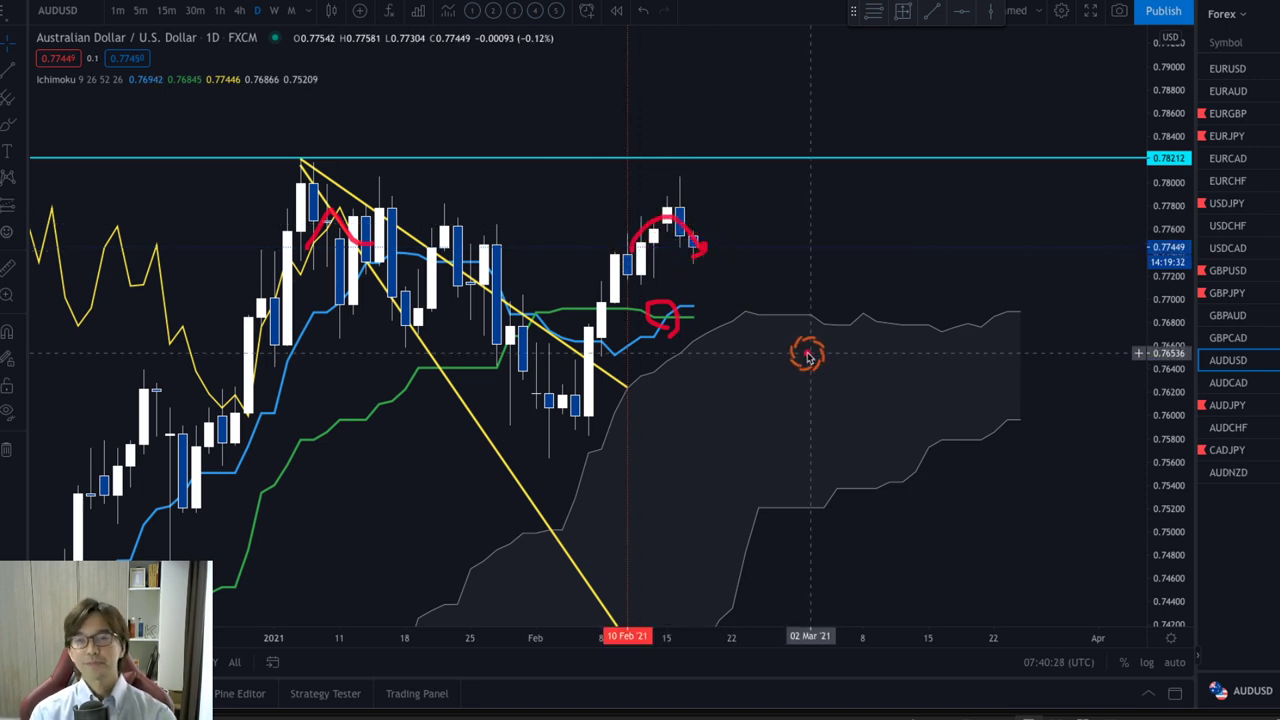
Step: Sketch horizontal red arrows beside the upper and lower edges of the AUDUSD cloud's leading end, and clear all strokes
{"action": "mouse_move", "coordinate": [966, 294]}
{"action": "left_mouse_down"}
{"action": "mouse_move", "coordinate": [1023, 286]}
{"action": "mouse_move", "coordinate": [1025, 310]}
{"action": "left_mouse_up"}
{"action": "mouse_move", "coordinate": [975, 445]}
{"action": "left_mouse_down"}
{"action": "mouse_move", "coordinate": [1037, 437]}
{"action": "mouse_move", "coordinate": [1031, 446]}
{"action": "left_mouse_up"}
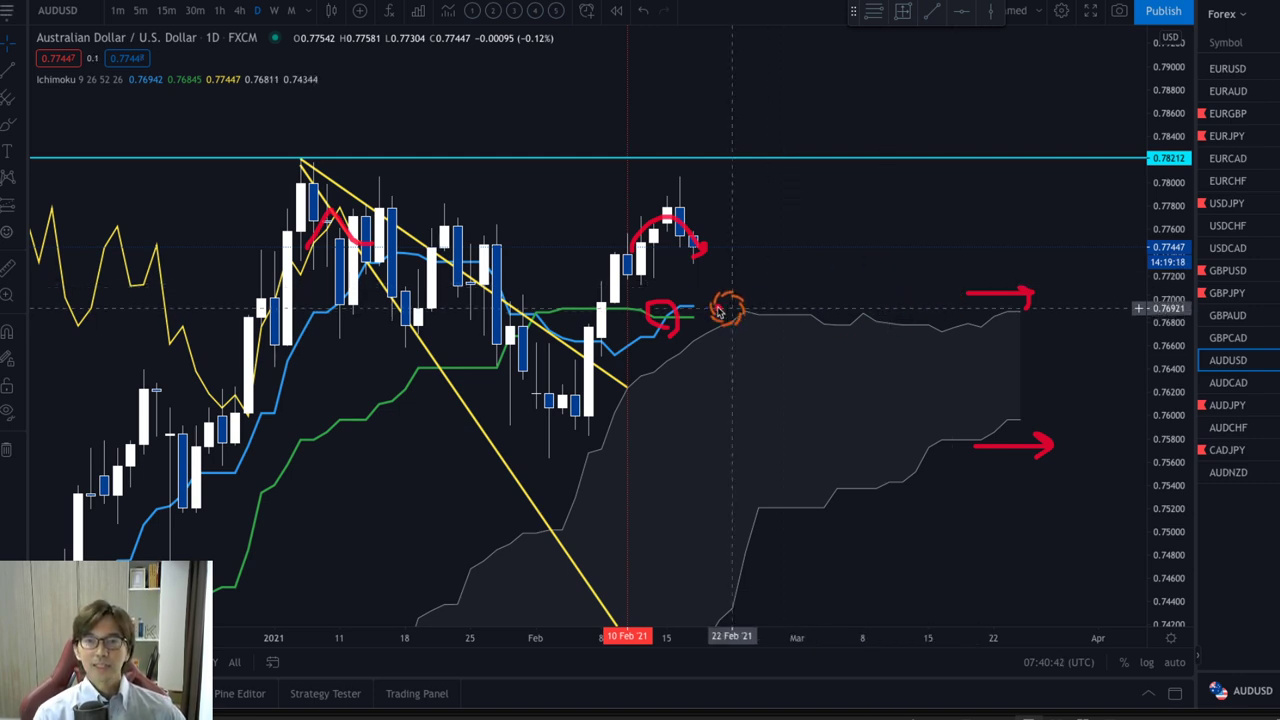
{"action": "mouse_move", "coordinate": [300, 248]}
{"action": "left_mouse_down"}
{"action": "mouse_move", "coordinate": [338, 212]}
{"action": "mouse_move", "coordinate": [367, 242]}
{"action": "left_mouse_up"}
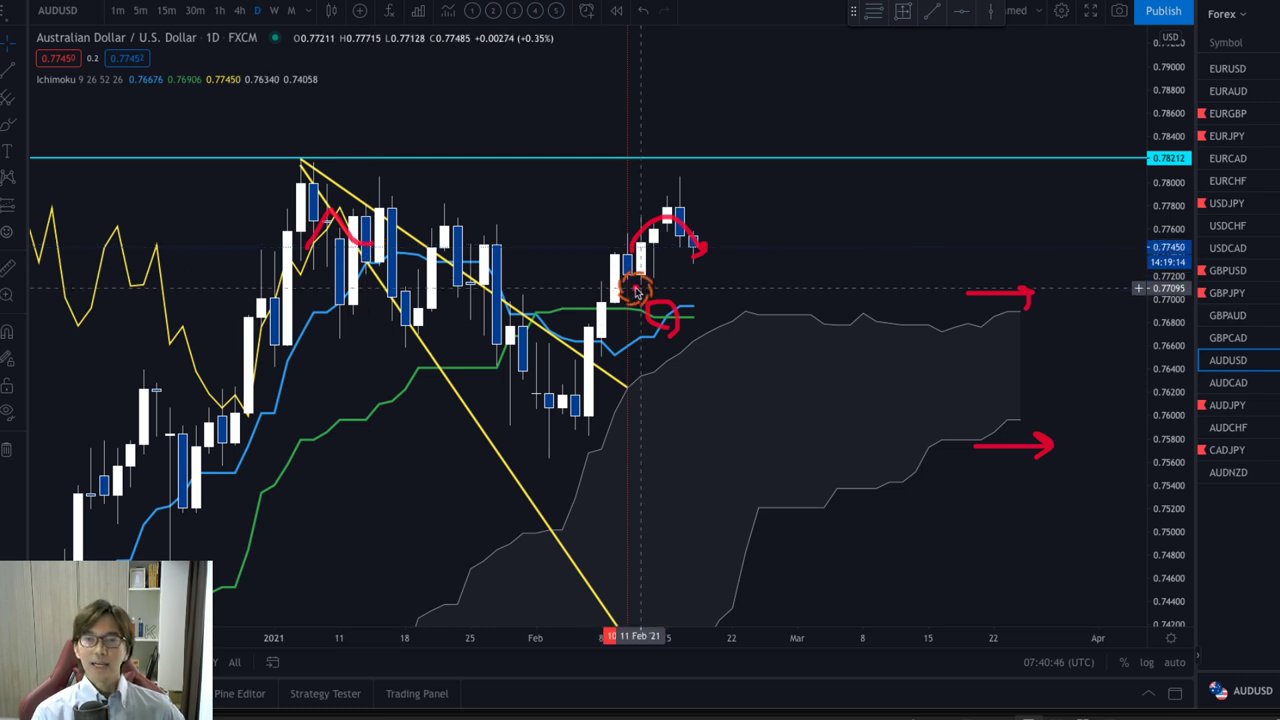
{"action": "left_click", "coordinate": [686, 324]}
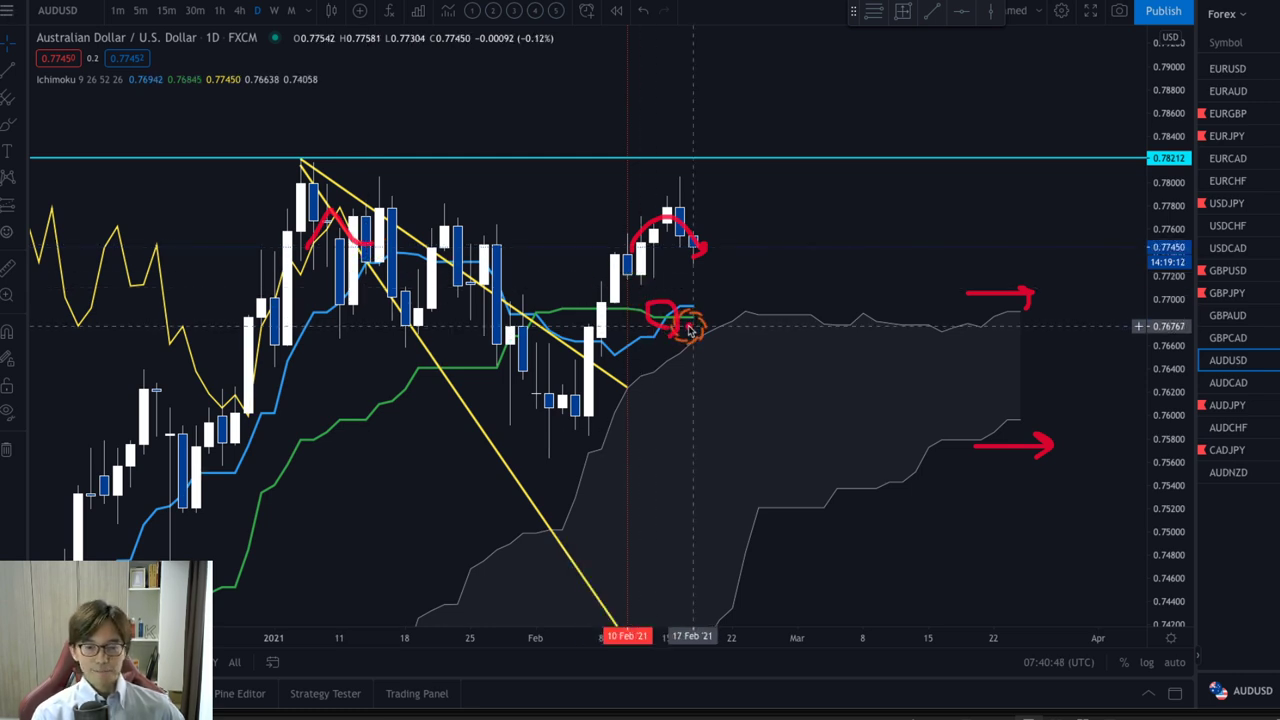
{"action": "left_click", "coordinate": [755, 340]}
{"action": "key", "text": "e"}
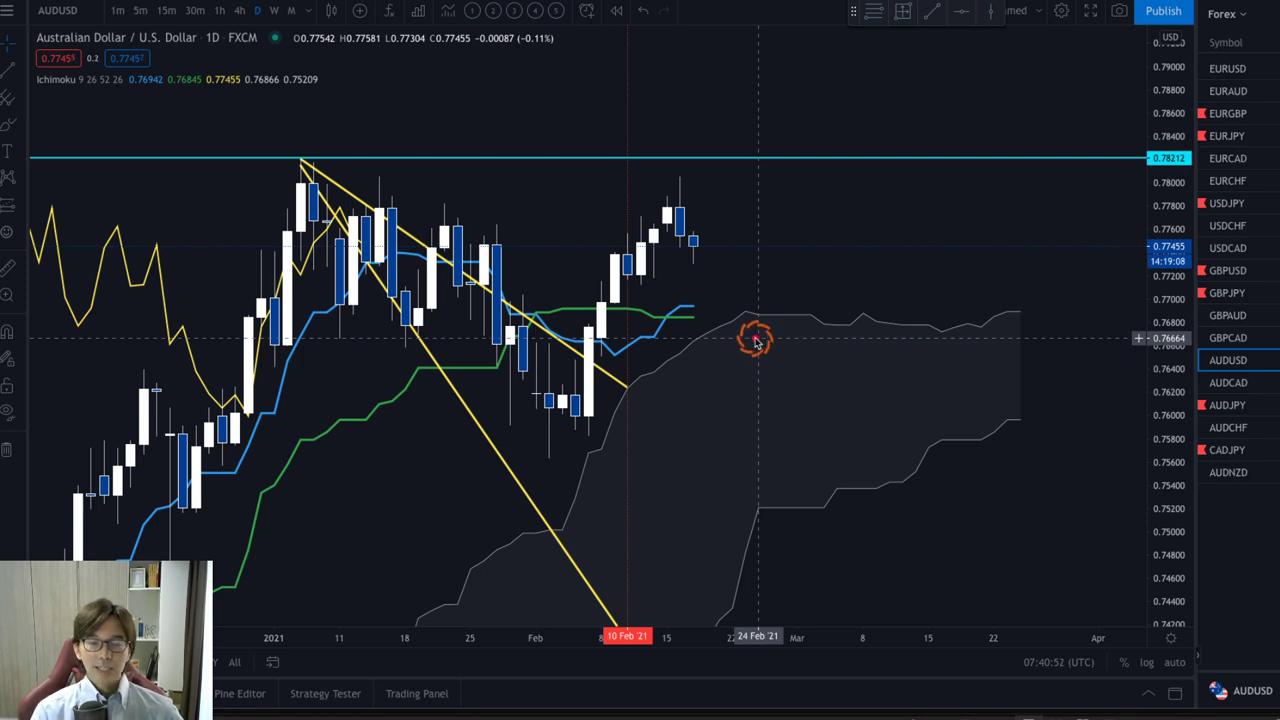
Step: Sketch upward red arrows from the latest AUDUSD candle, the yellow line's tip, the green line and the cloud's leading end, and clear them
{"action": "left_click", "coordinate": [628, 315]}
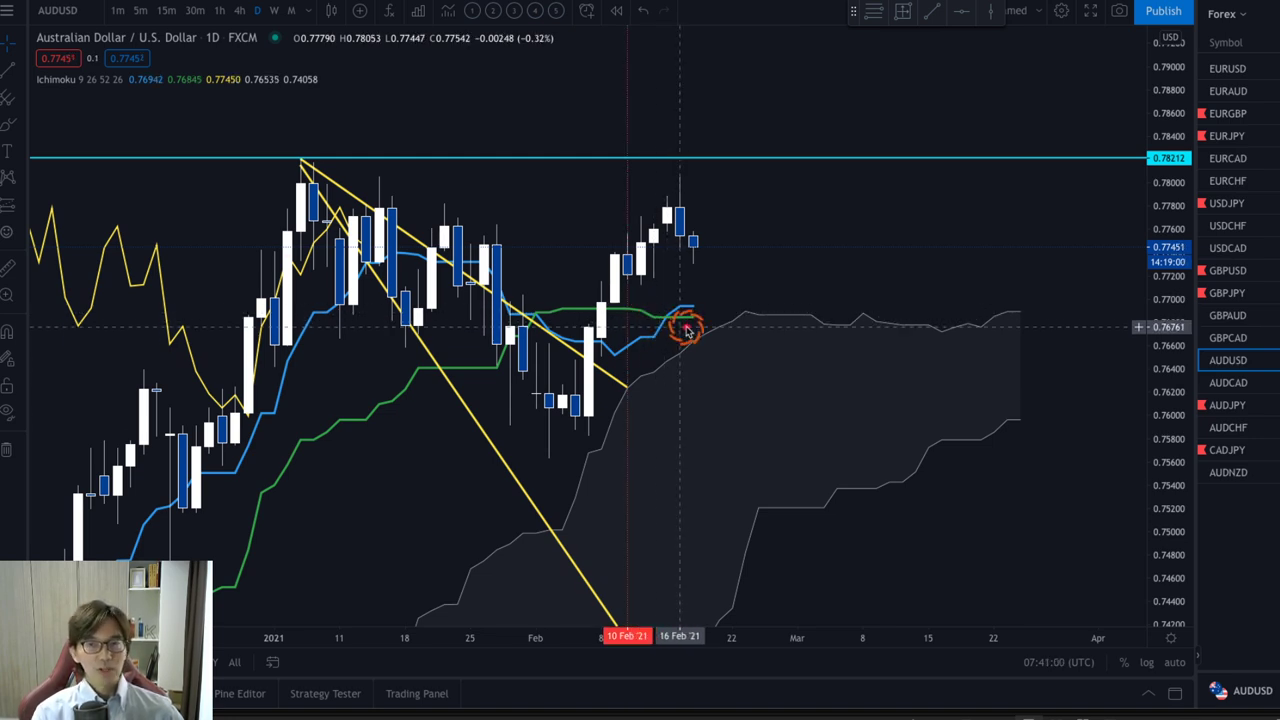
{"action": "mouse_move", "coordinate": [714, 223]}
{"action": "left_mouse_down"}
{"action": "mouse_move", "coordinate": [808, 86]}
{"action": "mouse_move", "coordinate": [786, 68]}
{"action": "mouse_move", "coordinate": [831, 90]}
{"action": "left_mouse_up"}
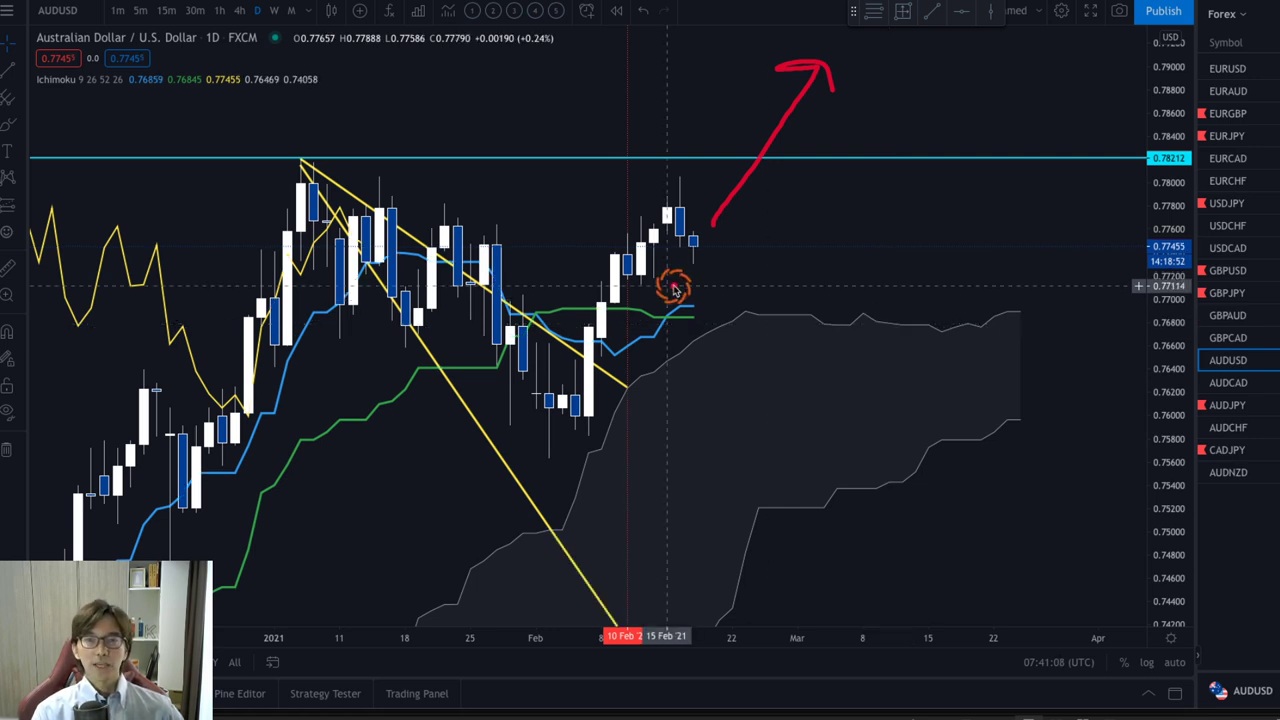
{"action": "left_click_drag", "start_coordinate": [368, 244], "coordinate": [437, 190]}
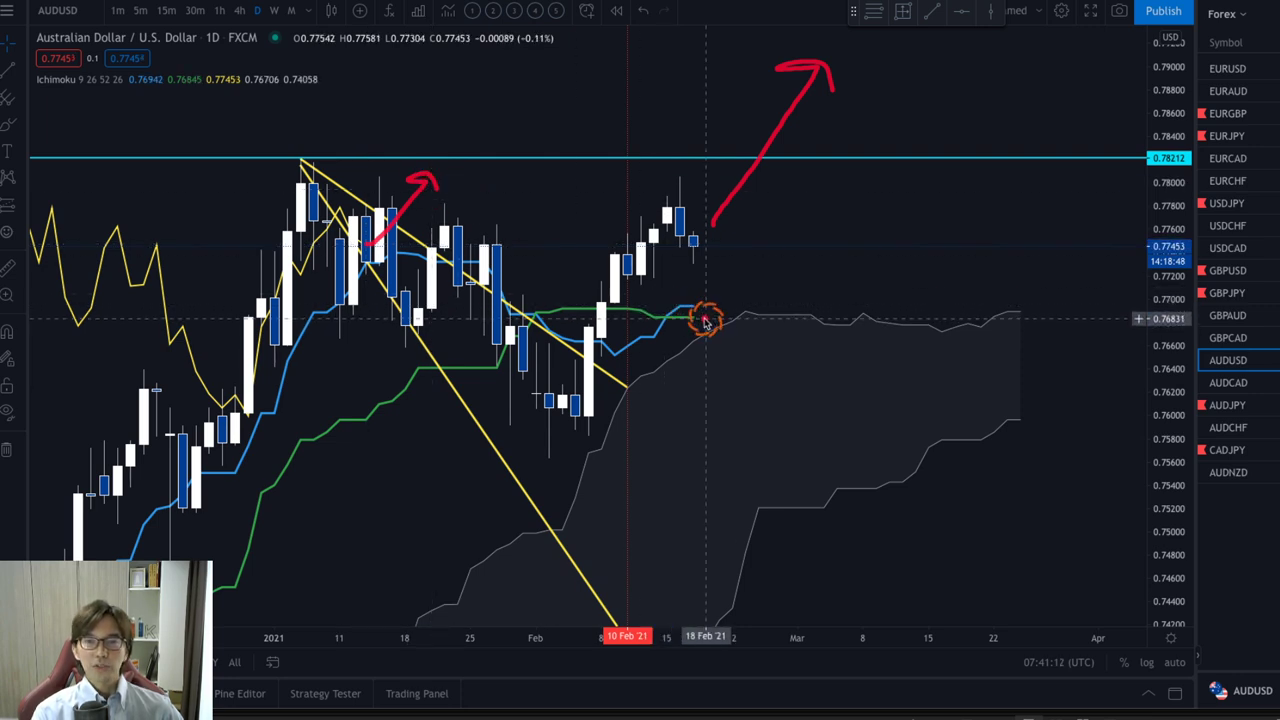
{"action": "left_click_drag", "start_coordinate": [692, 318], "coordinate": [748, 300]}
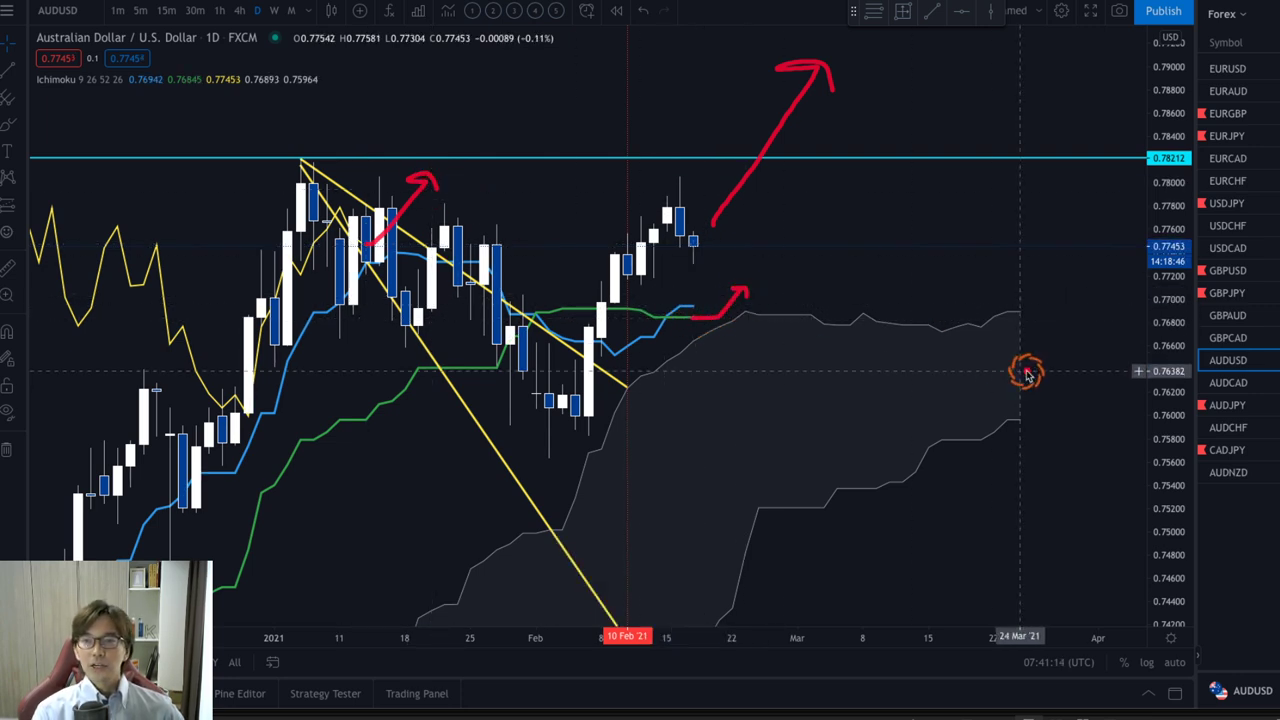
{"action": "mouse_move", "coordinate": [990, 358]}
{"action": "left_mouse_down"}
{"action": "mouse_move", "coordinate": [1062, 324]}
{"action": "mouse_move", "coordinate": [1064, 336]}
{"action": "left_mouse_up"}
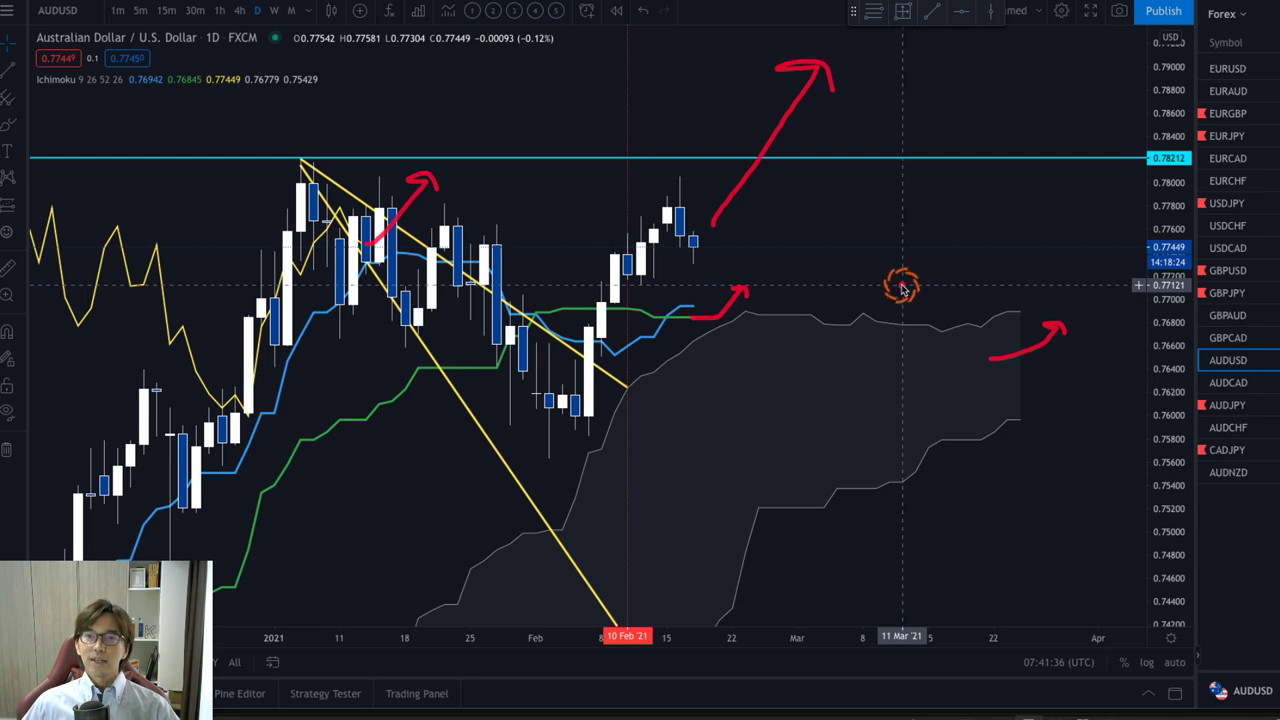
{"action": "key", "text": "Escape"}
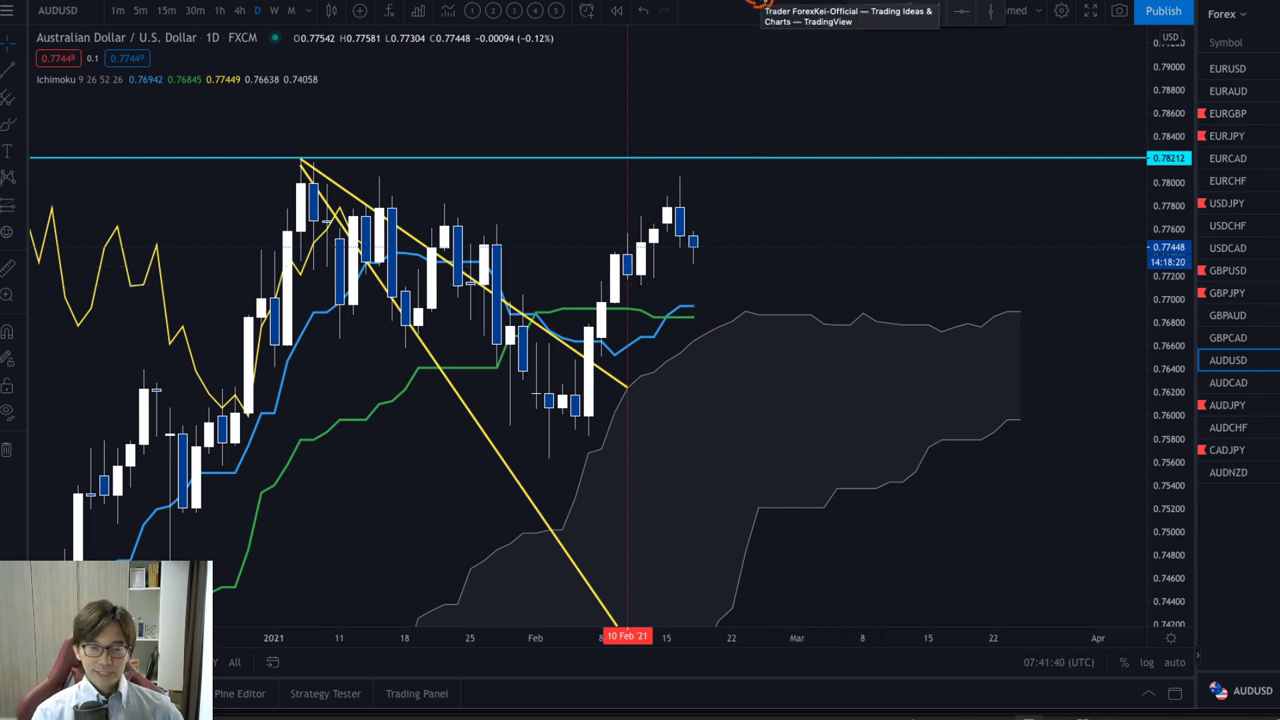
Step: Close the AUDUSD idea on the published ideas page and open "AUDJPY Daily Bullish. Reaching V and N targets"
{"action": "left_click", "coordinate": [760, 3]}
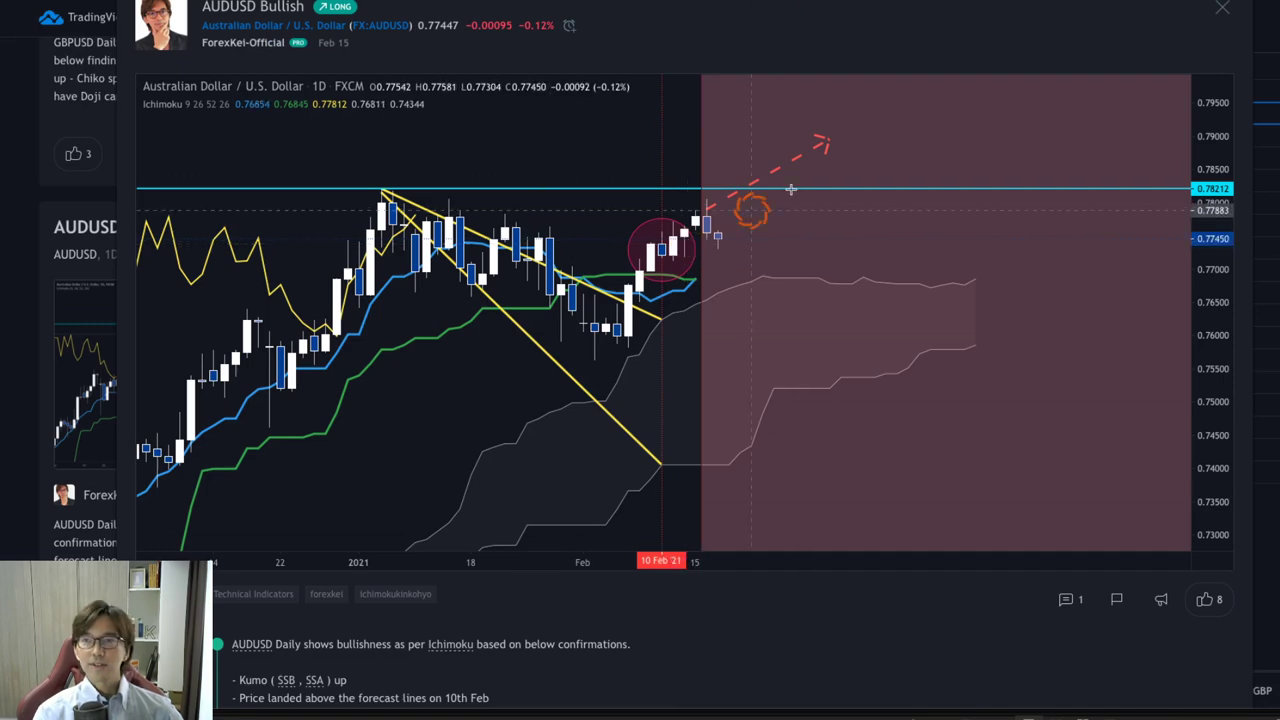
{"action": "left_click", "coordinate": [1227, 10]}
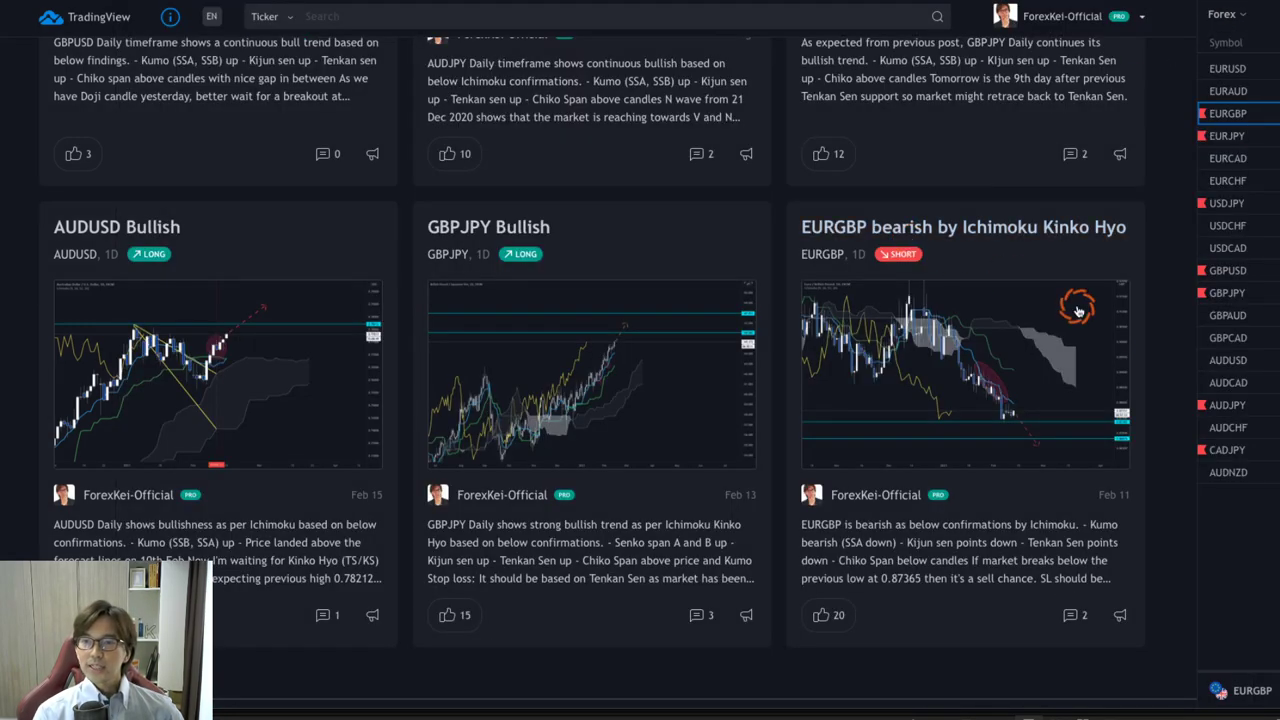
{"action": "scroll", "coordinate": [1153, 380], "scroll_direction": "up", "scroll_amount": 3}
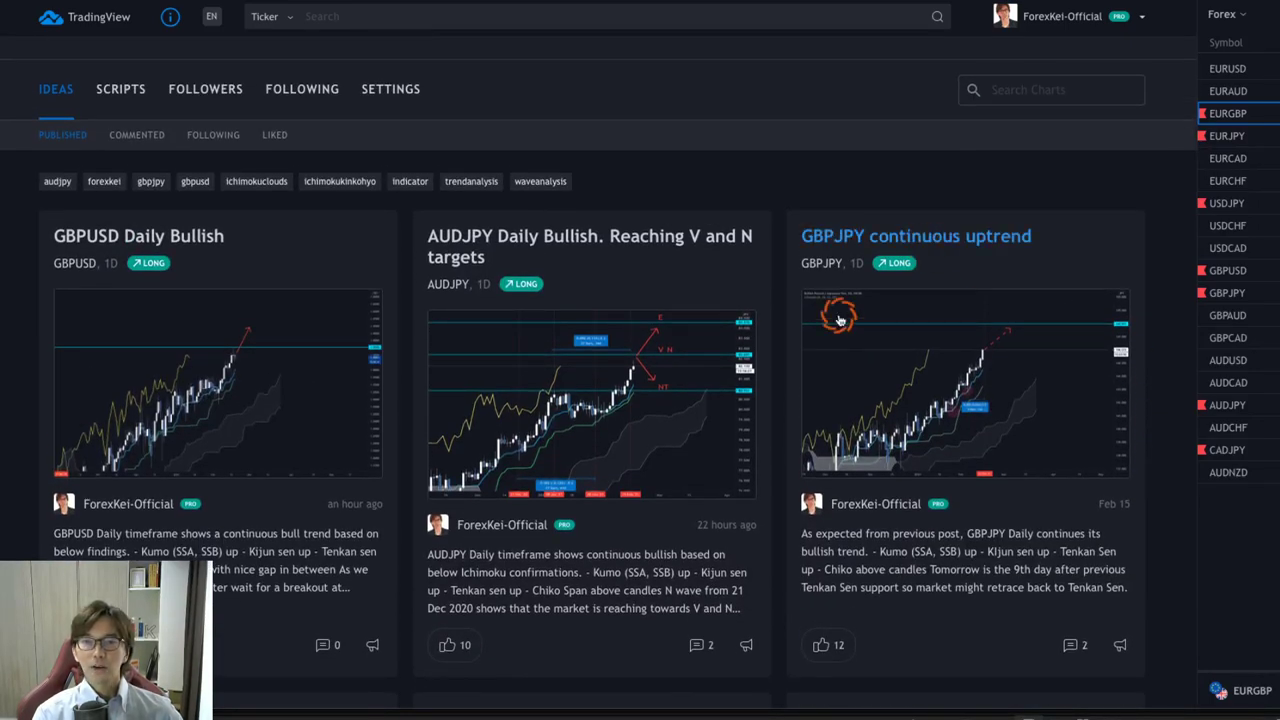
{"action": "scroll", "coordinate": [778, 428], "scroll_direction": "down", "scroll_amount": 3}
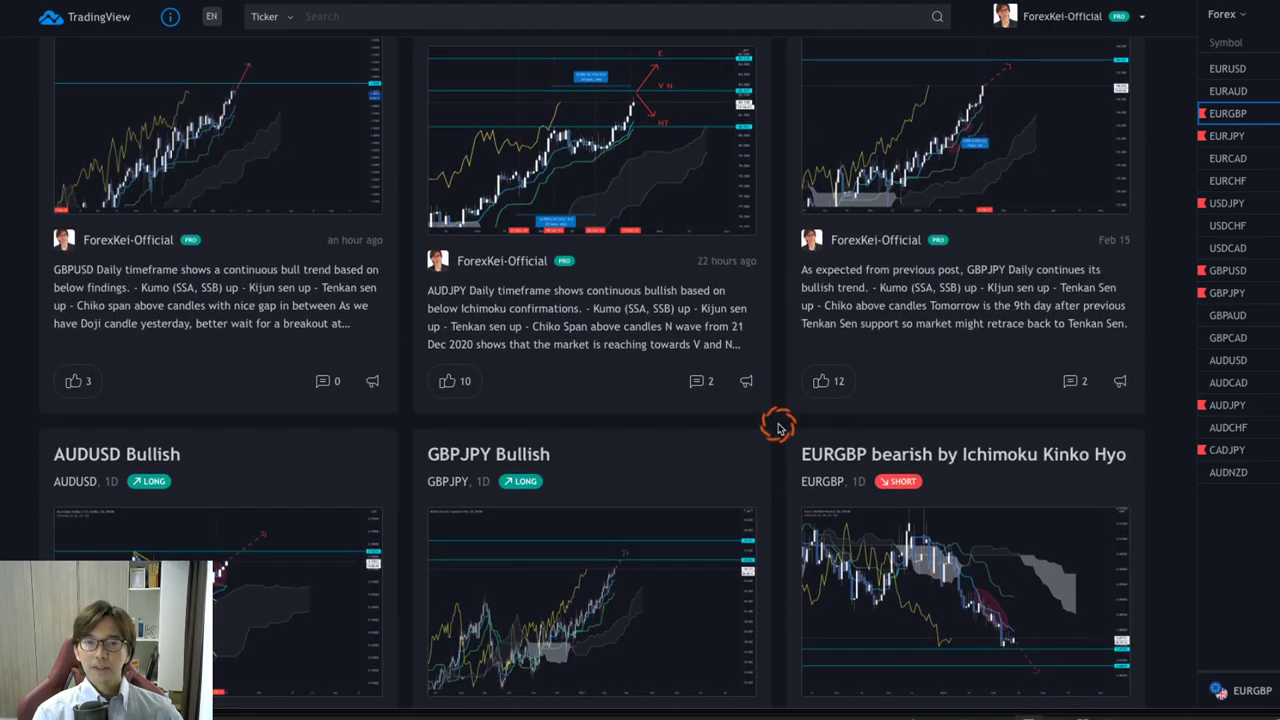
{"action": "scroll", "coordinate": [737, 491], "scroll_direction": "down", "scroll_amount": 2}
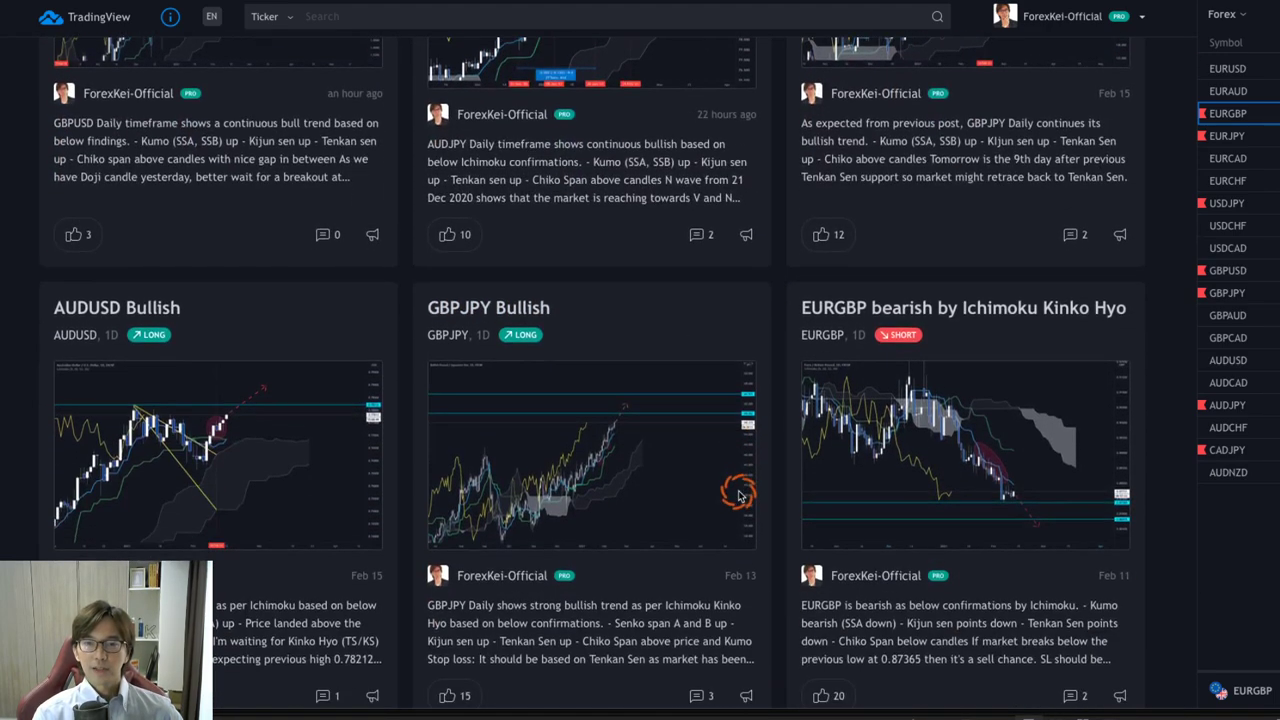
{"action": "scroll", "coordinate": [775, 512], "scroll_direction": "up", "scroll_amount": 4}
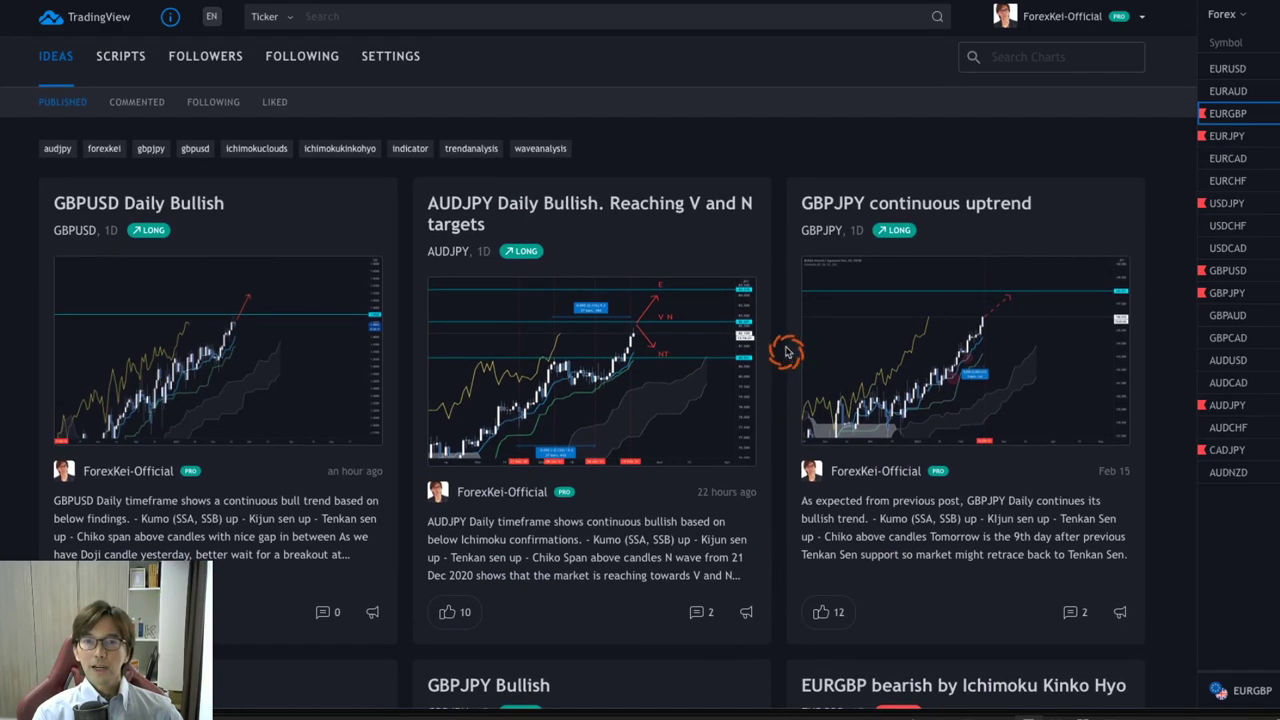
{"action": "scroll", "coordinate": [777, 291], "scroll_direction": "up", "scroll_amount": 1}
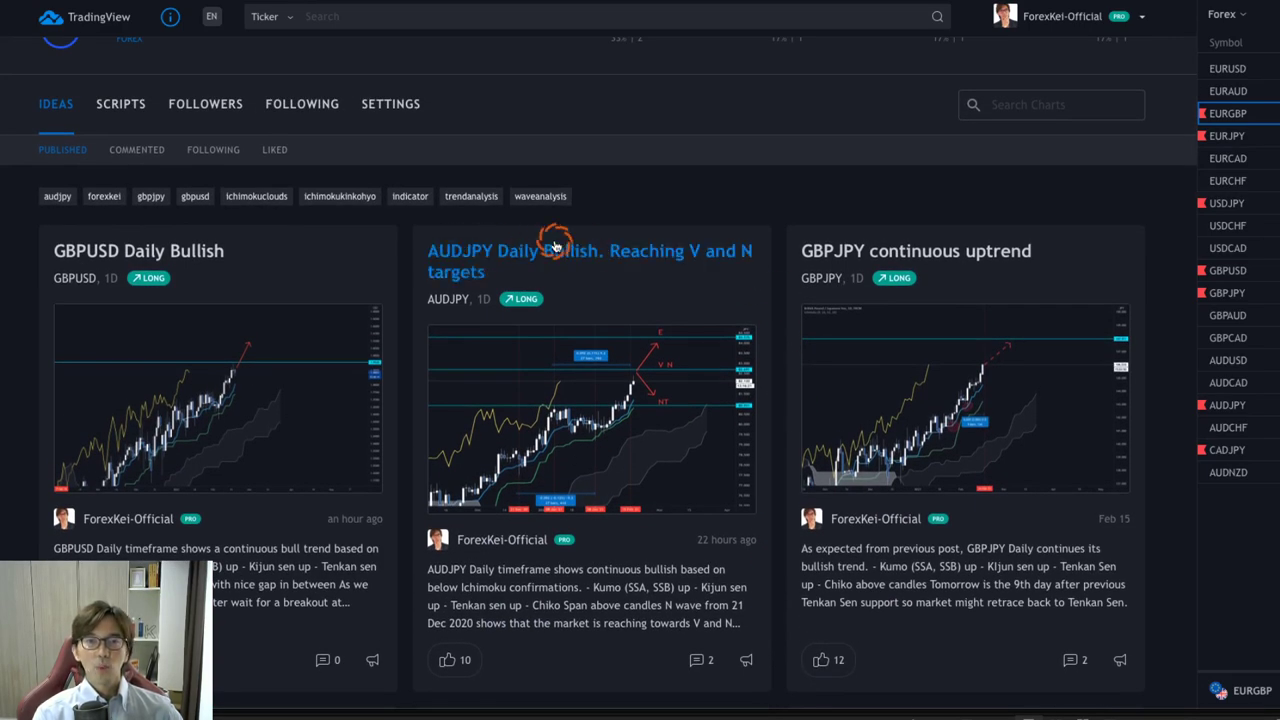
{"action": "left_click", "coordinate": [623, 254]}
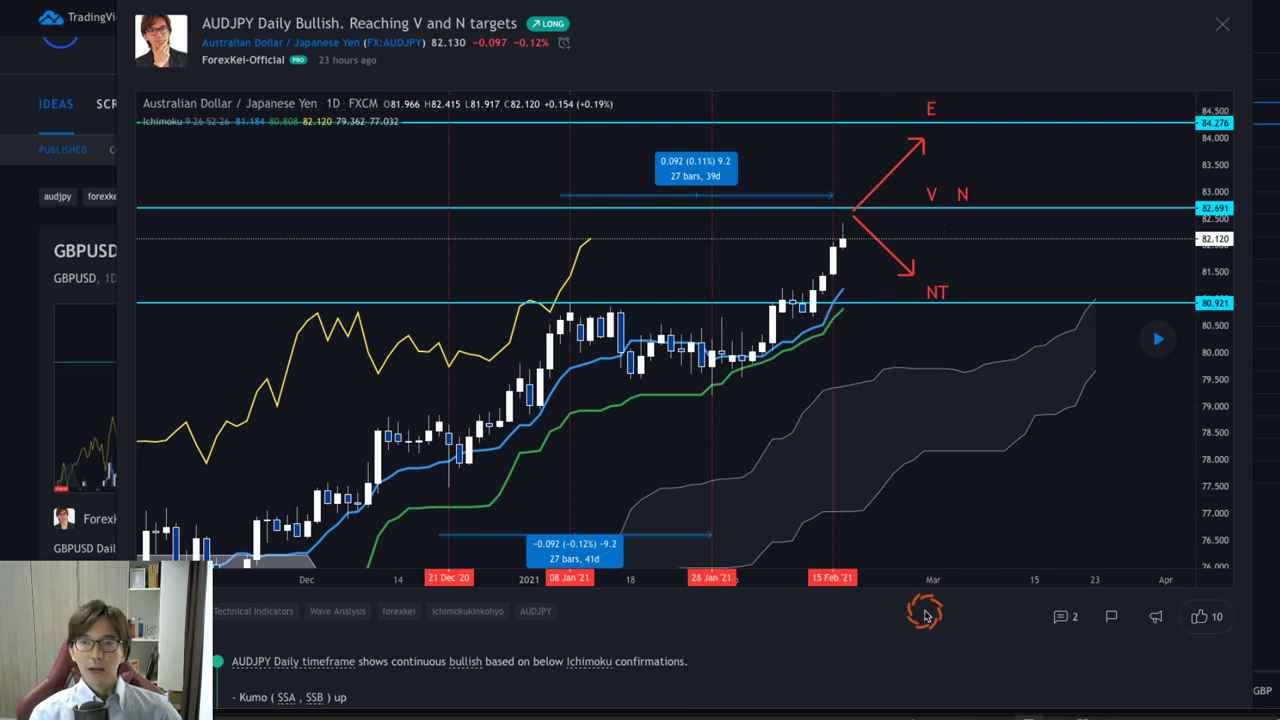
Step: Sketch upward red arrows beside the AUDJPY cloud's leading end and below the green line, and mark the yellow line's tip
{"action": "scroll", "coordinate": [910, 645], "scroll_direction": "down", "scroll_amount": 1}
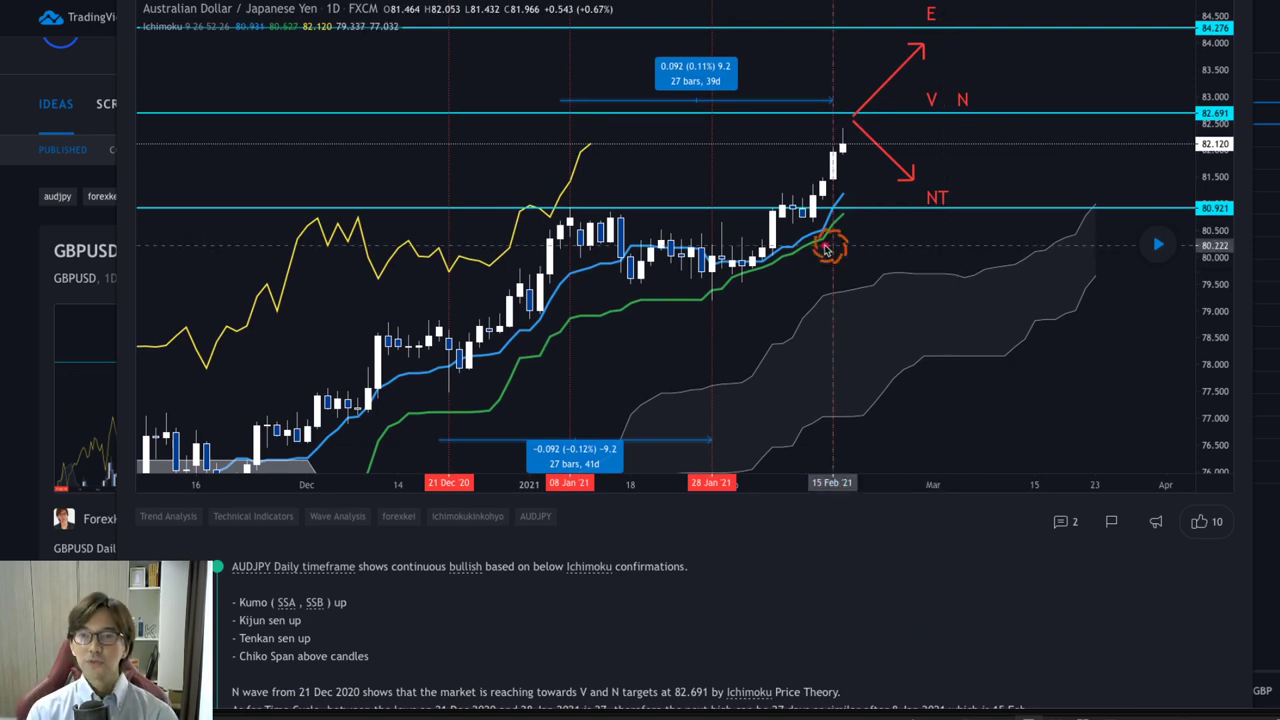
{"action": "left_click_drag", "start_coordinate": [1045, 311], "coordinate": [1093, 238]}
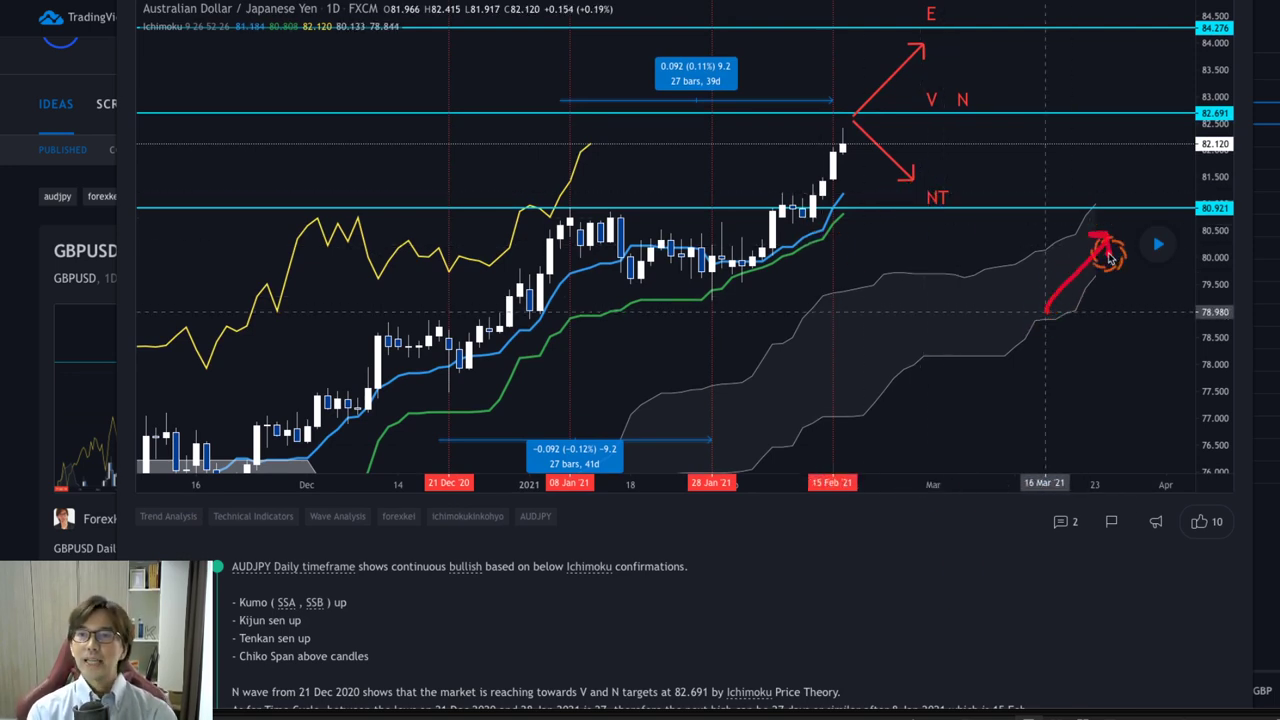
{"action": "mouse_move", "coordinate": [818, 284]}
{"action": "left_mouse_down"}
{"action": "mouse_move", "coordinate": [860, 236]}
{"action": "mouse_move", "coordinate": [884, 246]}
{"action": "left_mouse_up"}
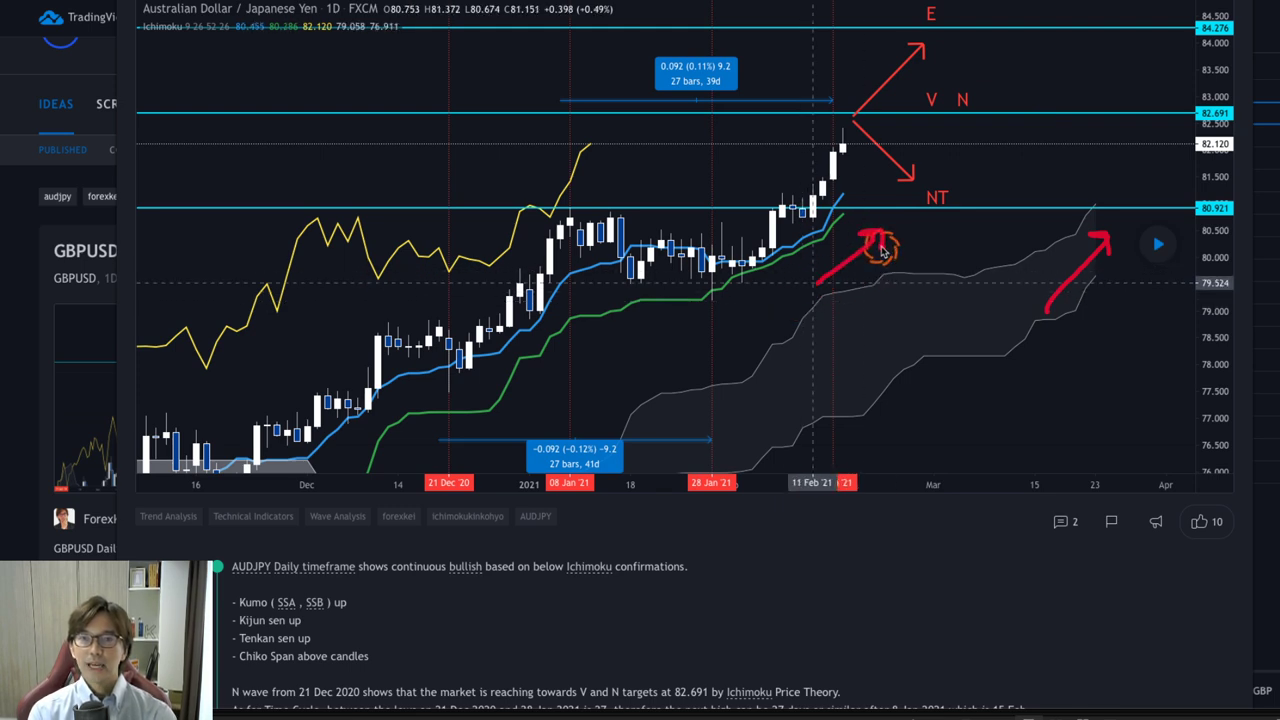
{"action": "mouse_move", "coordinate": [603, 171]}
{"action": "left_mouse_down"}
{"action": "mouse_move", "coordinate": [540, 150]}
{"action": "mouse_move", "coordinate": [596, 168]}
{"action": "left_mouse_up"}
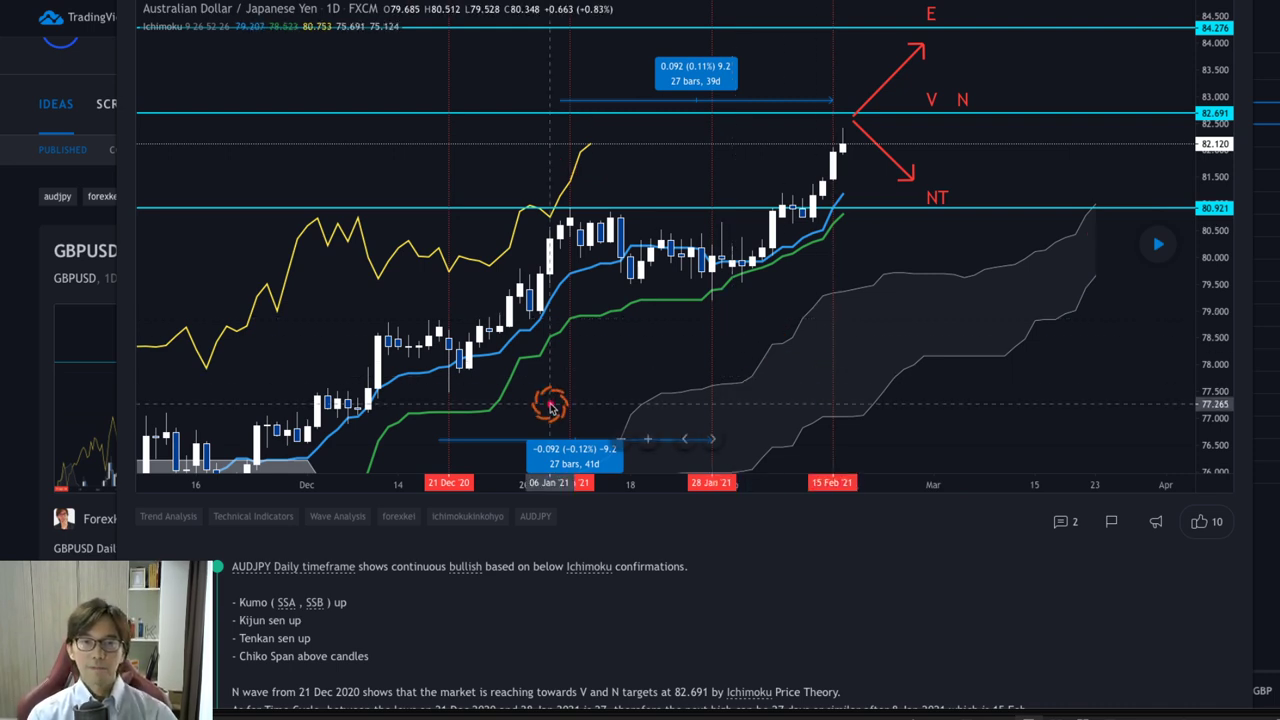
Step: Trace the AUDJPY N wave in red from the 21 Dec low through the 08 Jan high and 28 Jan low to the latest candle
{"action": "mouse_move", "coordinate": [440, 395]}
{"action": "left_mouse_down"}
{"action": "mouse_move", "coordinate": [505, 280]}
{"action": "mouse_move", "coordinate": [570, 215]}
{"action": "left_mouse_up"}
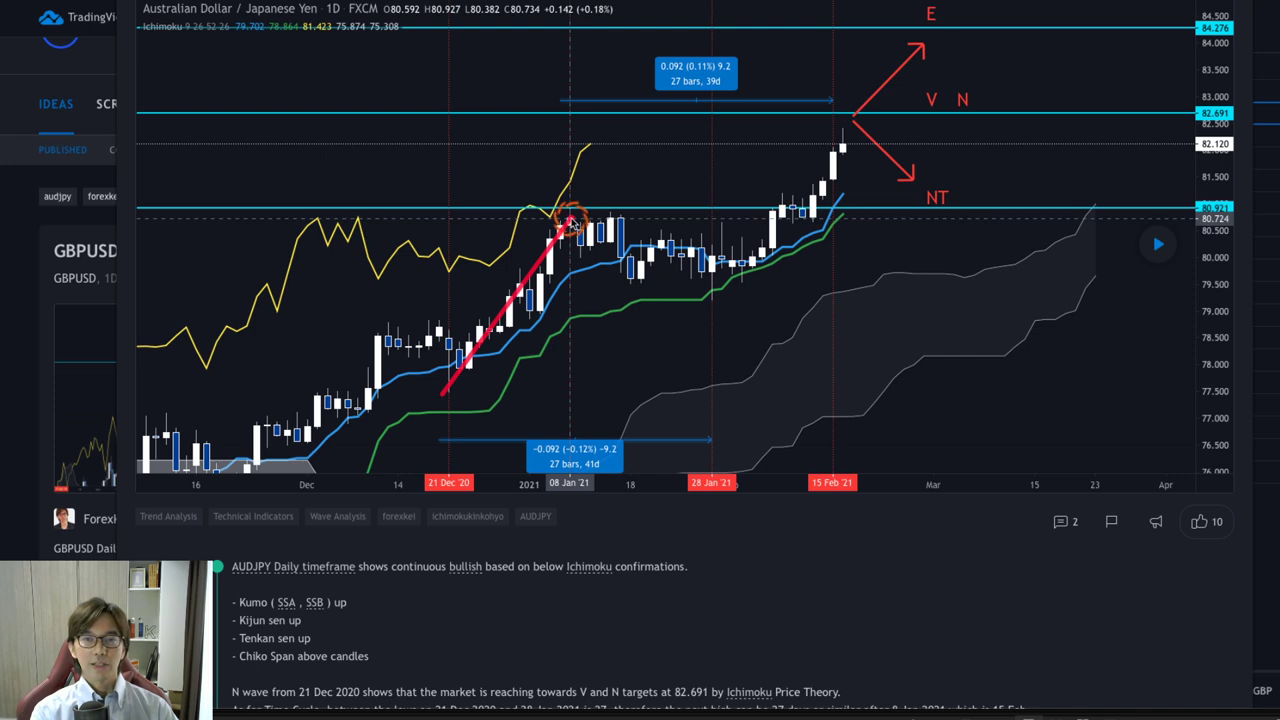
{"action": "left_click_drag", "start_coordinate": [568, 220], "coordinate": [711, 293]}
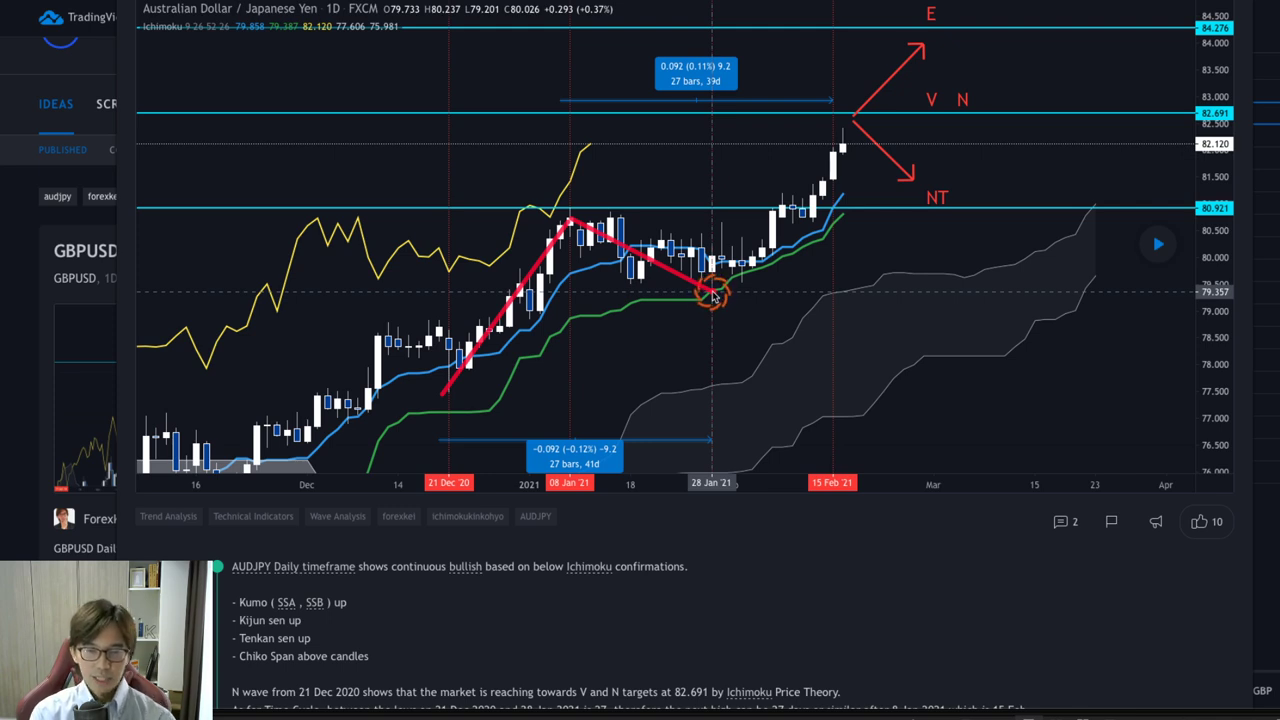
{"action": "left_click_drag", "start_coordinate": [713, 293], "coordinate": [840, 148]}
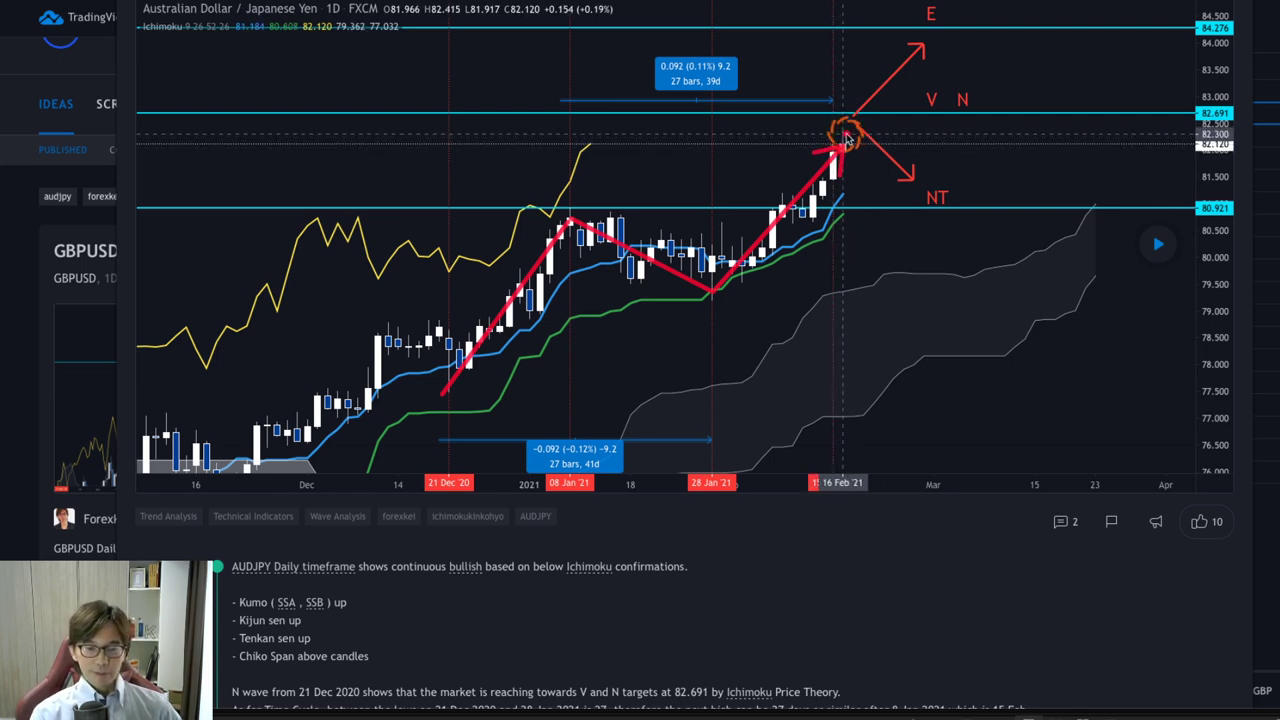
Step: Sketch red arrows from the latest AUDJPY candle towards E and NT, underline the 82.691 level, and clear all strokes
{"action": "mouse_move", "coordinate": [856, 122]}
{"action": "left_mouse_down"}
{"action": "mouse_move", "coordinate": [942, 222]}
{"action": "mouse_move", "coordinate": [866, 138]}
{"action": "mouse_move", "coordinate": [920, 52]}
{"action": "mouse_move", "coordinate": [834, 155]}
{"action": "mouse_move", "coordinate": [856, 152]}
{"action": "left_mouse_up"}
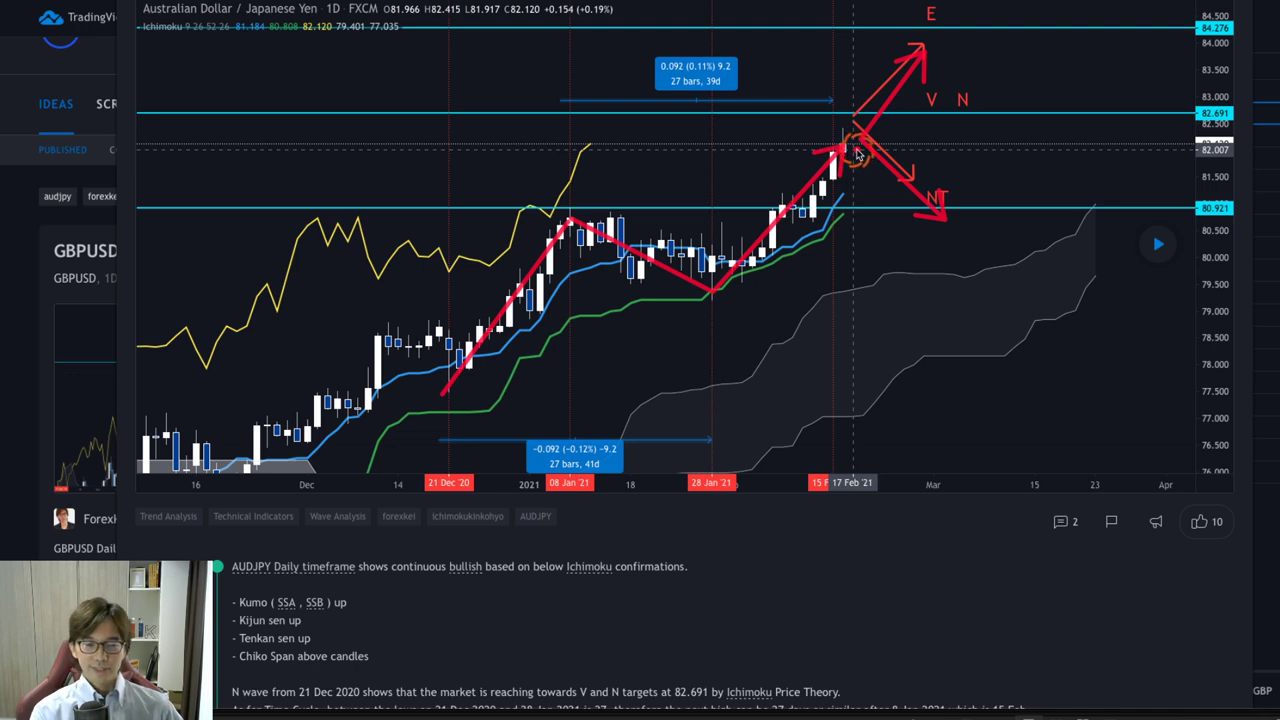
{"action": "left_click_drag", "start_coordinate": [857, 152], "coordinate": [851, 134]}
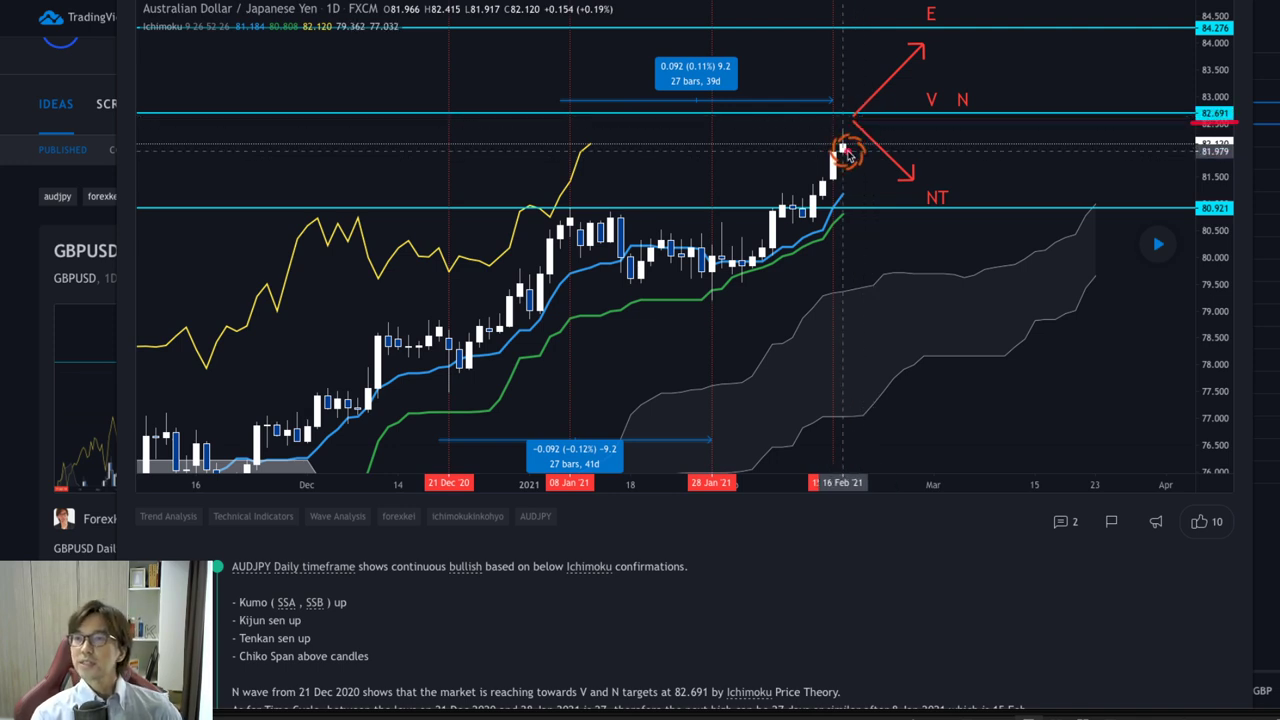
{"action": "mouse_move", "coordinate": [833, 154]}
{"action": "left_mouse_down"}
{"action": "mouse_move", "coordinate": [860, 120]}
{"action": "mouse_move", "coordinate": [890, 140]}
{"action": "left_mouse_up"}
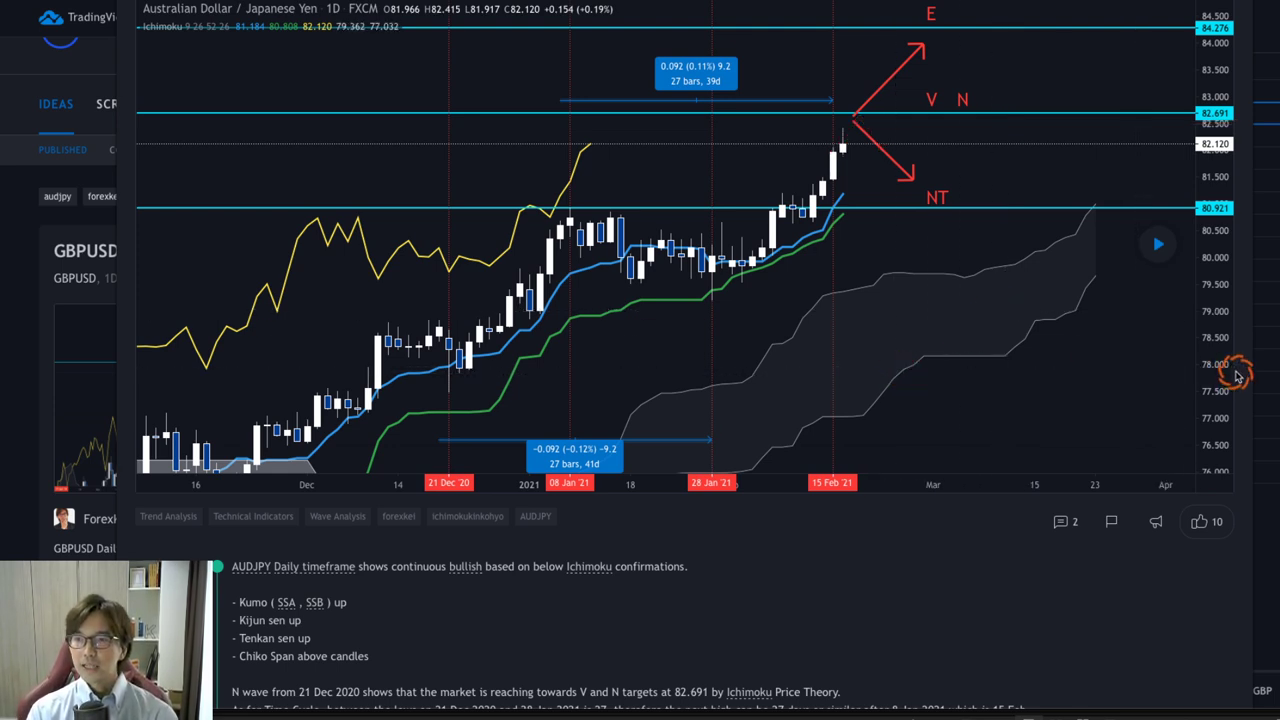
Step: Play the AUDJPY idea's chart forward, and switch the full daily chart from AUDUSD to AUDJPY
{"action": "scroll", "coordinate": [1243, 377], "scroll_direction": "up", "scroll_amount": 1}
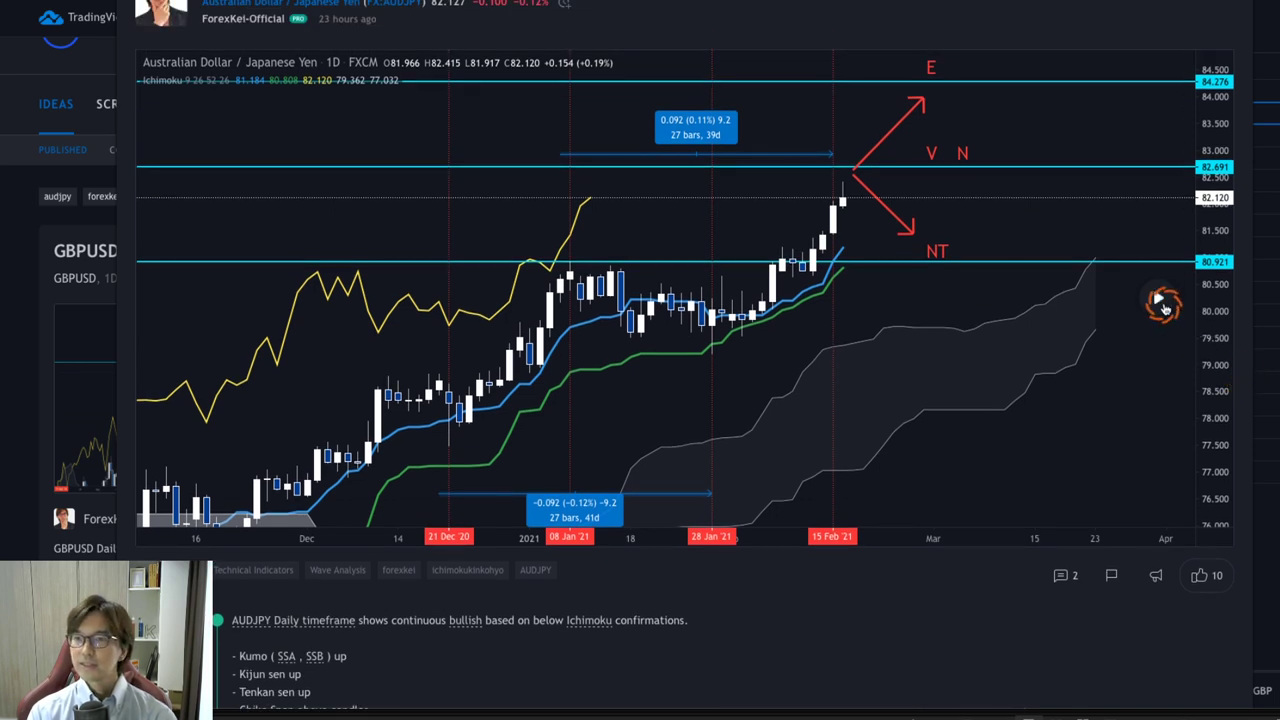
{"action": "left_click", "coordinate": [1160, 302]}
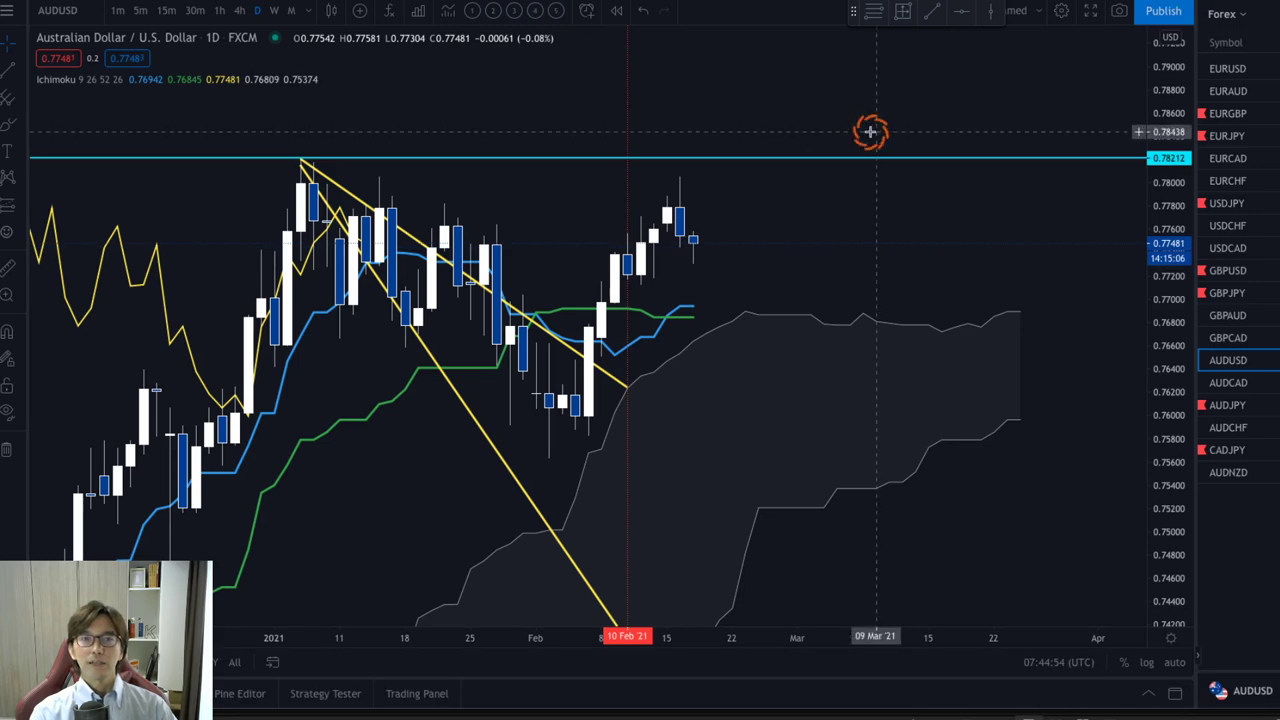
{"action": "left_click", "coordinate": [1268, 404]}
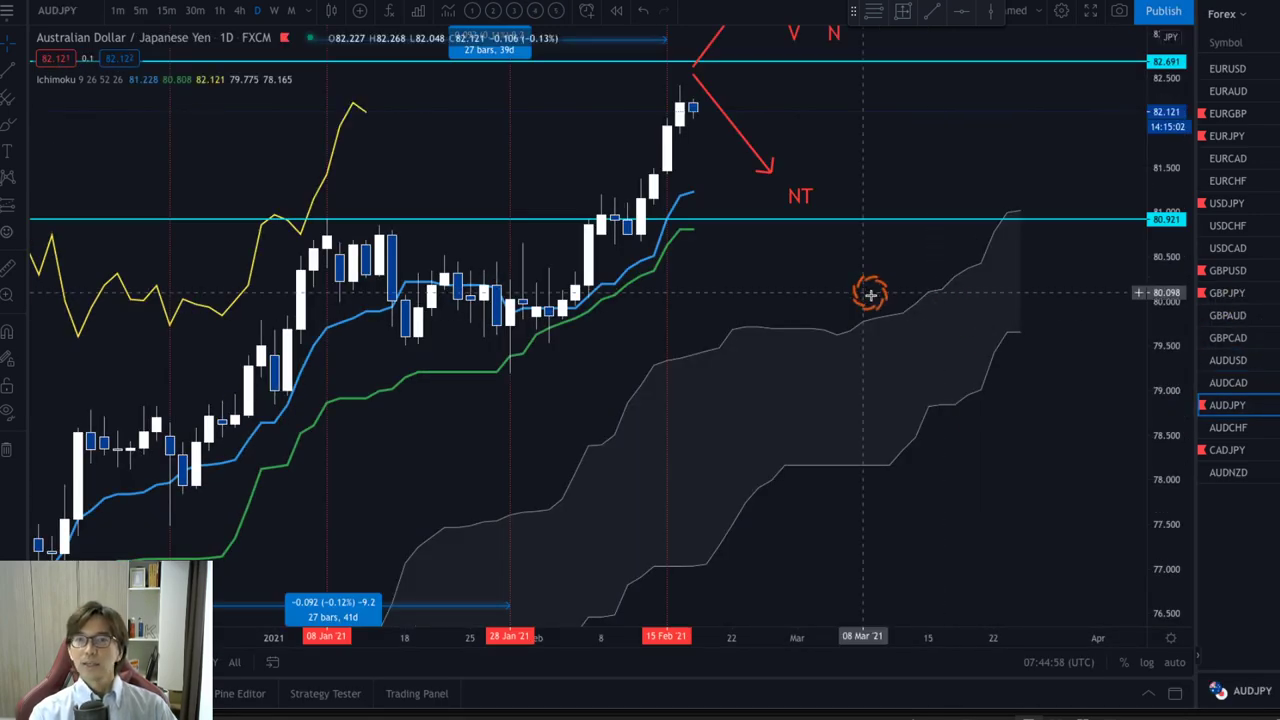
Step: Trace the N wave in red from the 21 Dec low via the 08 Jan high and 28 Jan low to the latest candles, and clear it
{"action": "left_click_drag", "start_coordinate": [921, 378], "coordinate": [870, 400]}
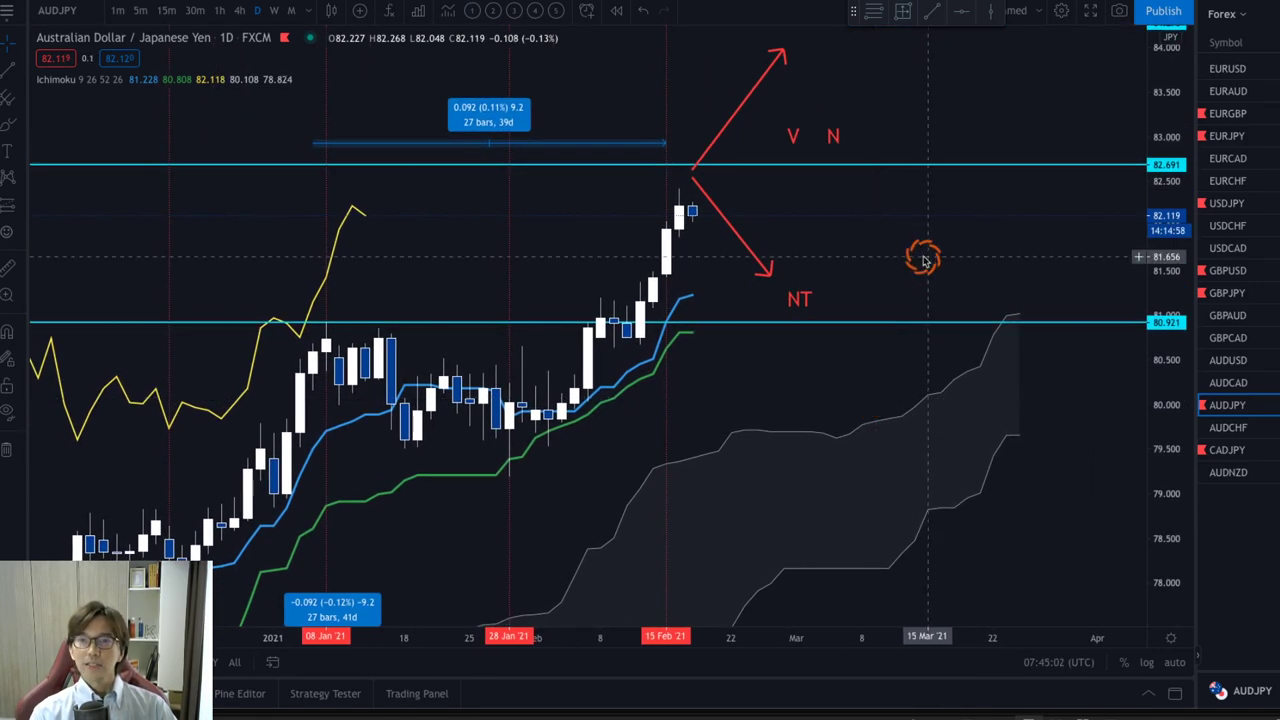
{"action": "left_click_drag", "start_coordinate": [1151, 243], "coordinate": [1086, 363]}
{"action": "left_click_drag", "start_coordinate": [508, 632], "coordinate": [478, 637]}
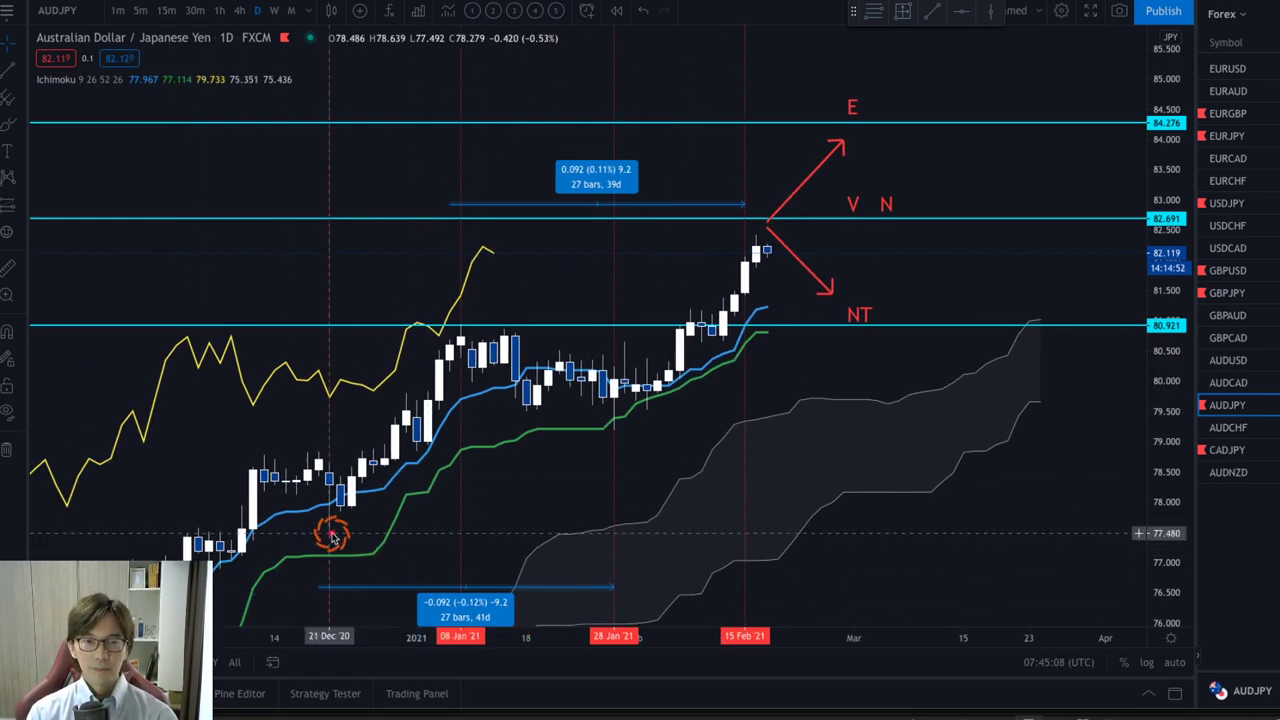
{"action": "mouse_move", "coordinate": [331, 535]}
{"action": "left_mouse_down"}
{"action": "mouse_move", "coordinate": [460, 335]}
{"action": "mouse_move", "coordinate": [607, 418]}
{"action": "mouse_move", "coordinate": [760, 245]}
{"action": "left_mouse_up"}
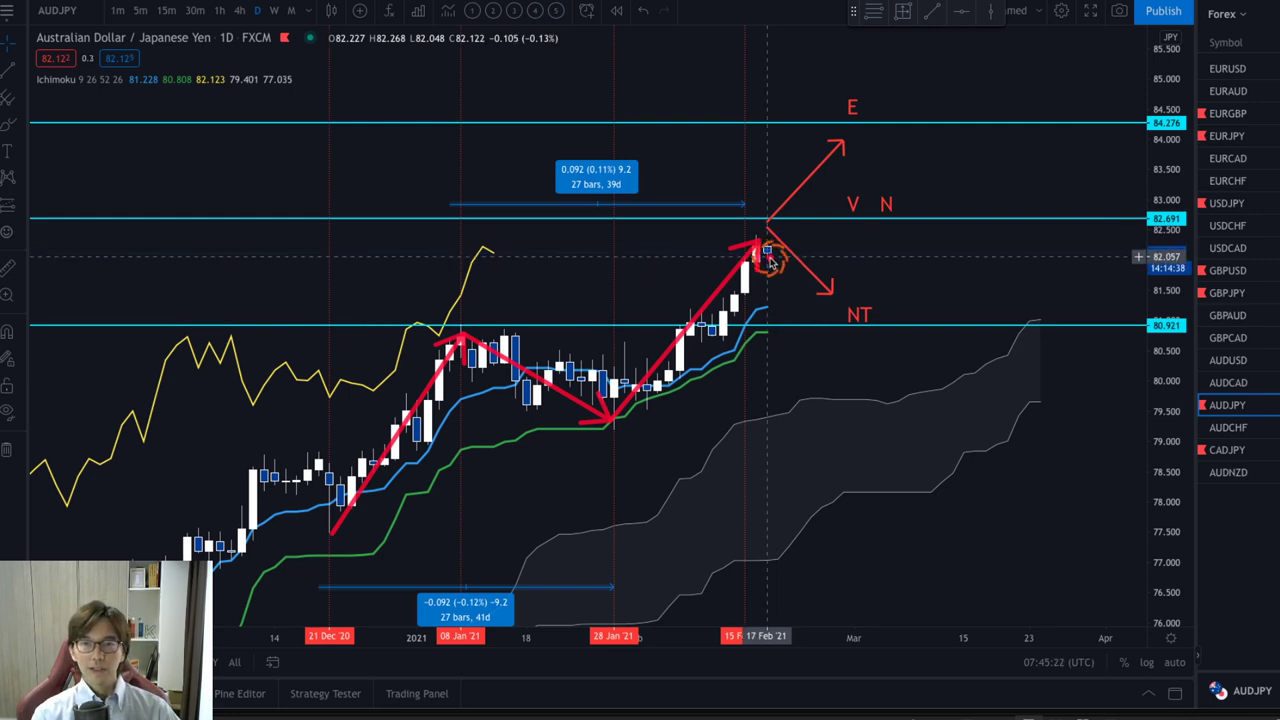
{"action": "key", "text": "ctrl+z"}
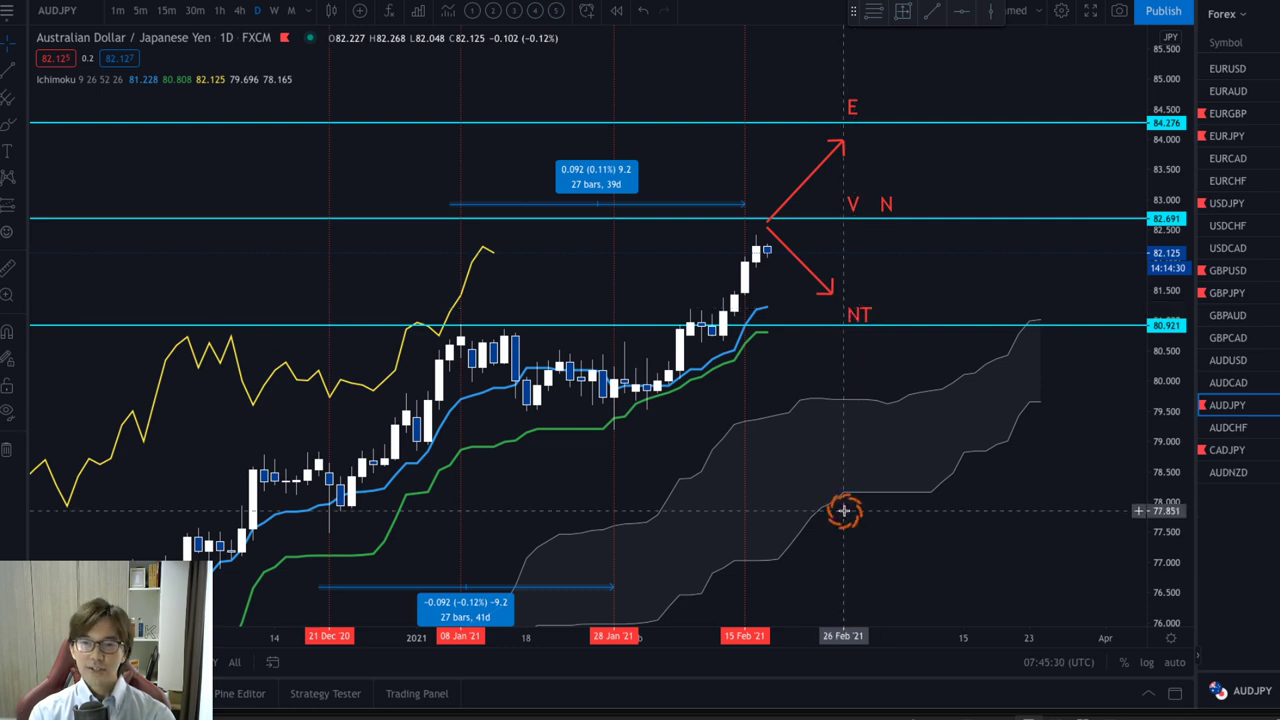
Step: Sketch a horizontal red arrow beneath the daily cloud's leading end and a rising red arrow above it
{"action": "left_click_drag", "start_coordinate": [837, 640], "coordinate": [692, 640]}
{"action": "left_click_drag", "start_coordinate": [1168, 436], "coordinate": [1171, 329]}
{"action": "left_click_drag", "start_coordinate": [808, 209], "coordinate": [823, 227]}
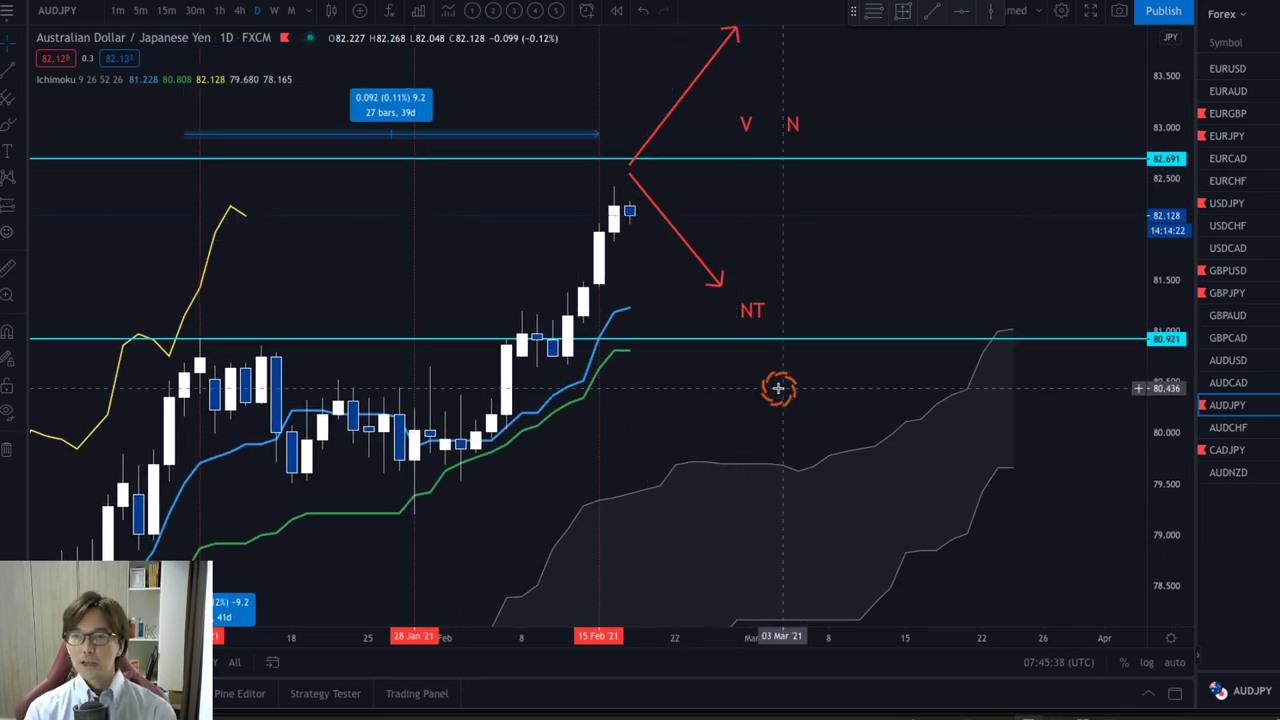
{"action": "left_click_drag", "start_coordinate": [775, 389], "coordinate": [767, 383]}
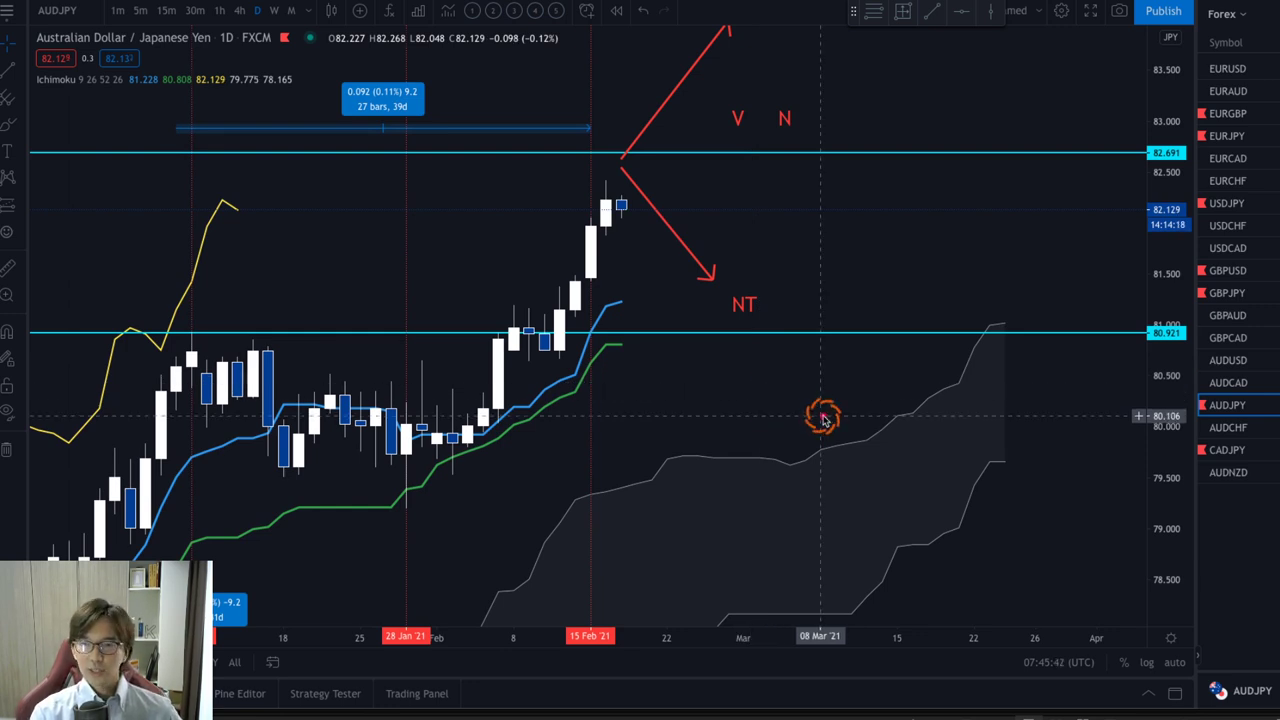
{"action": "left_click", "coordinate": [956, 484]}
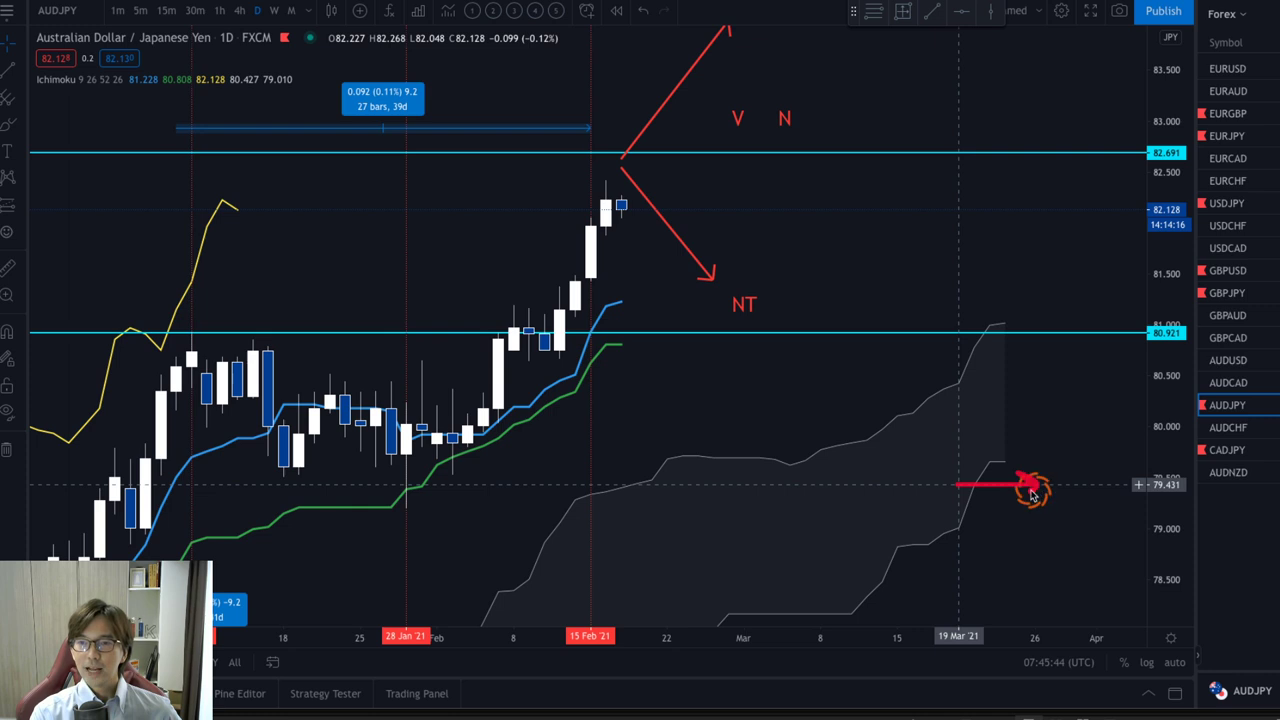
{"action": "left_click", "coordinate": [1037, 486]}
{"action": "left_click", "coordinate": [957, 325]}
{"action": "left_click", "coordinate": [1008, 289]}
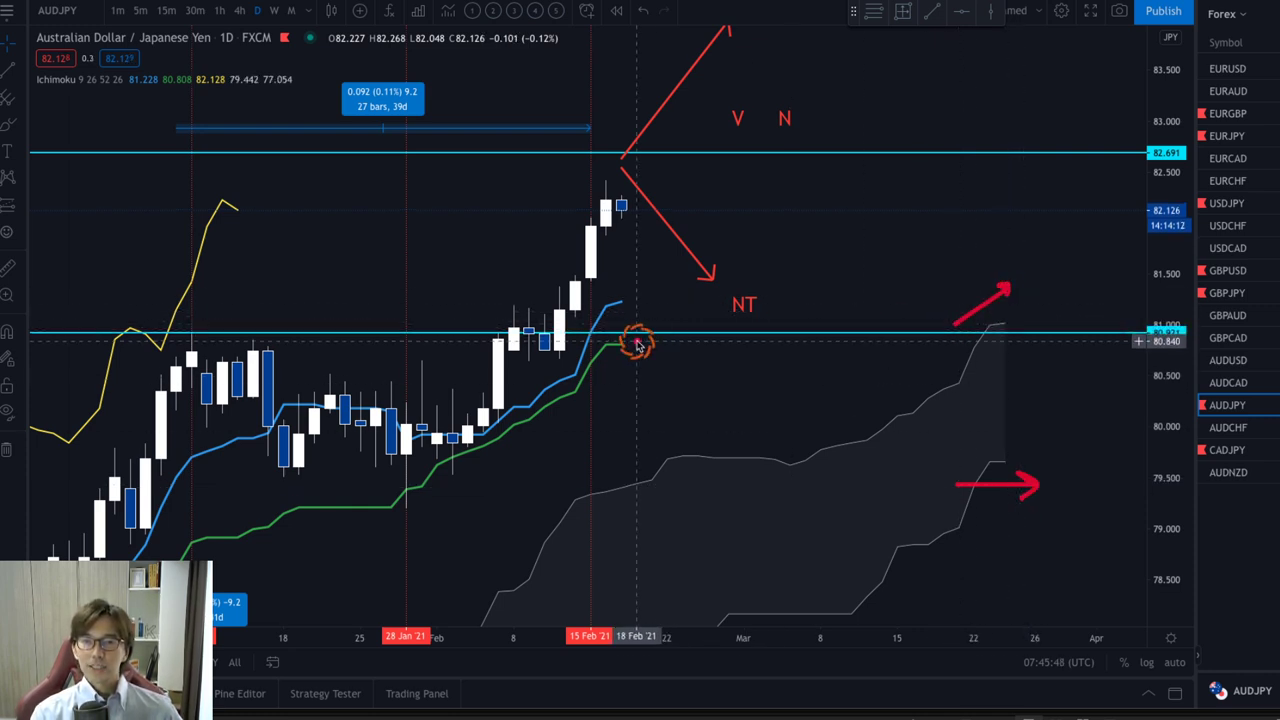
Step: Sketch a short horizontal red arrow beneath the green line's end and circle the yellow line's tip
{"action": "left_click", "coordinate": [595, 364]}
{"action": "left_click", "coordinate": [633, 368]}
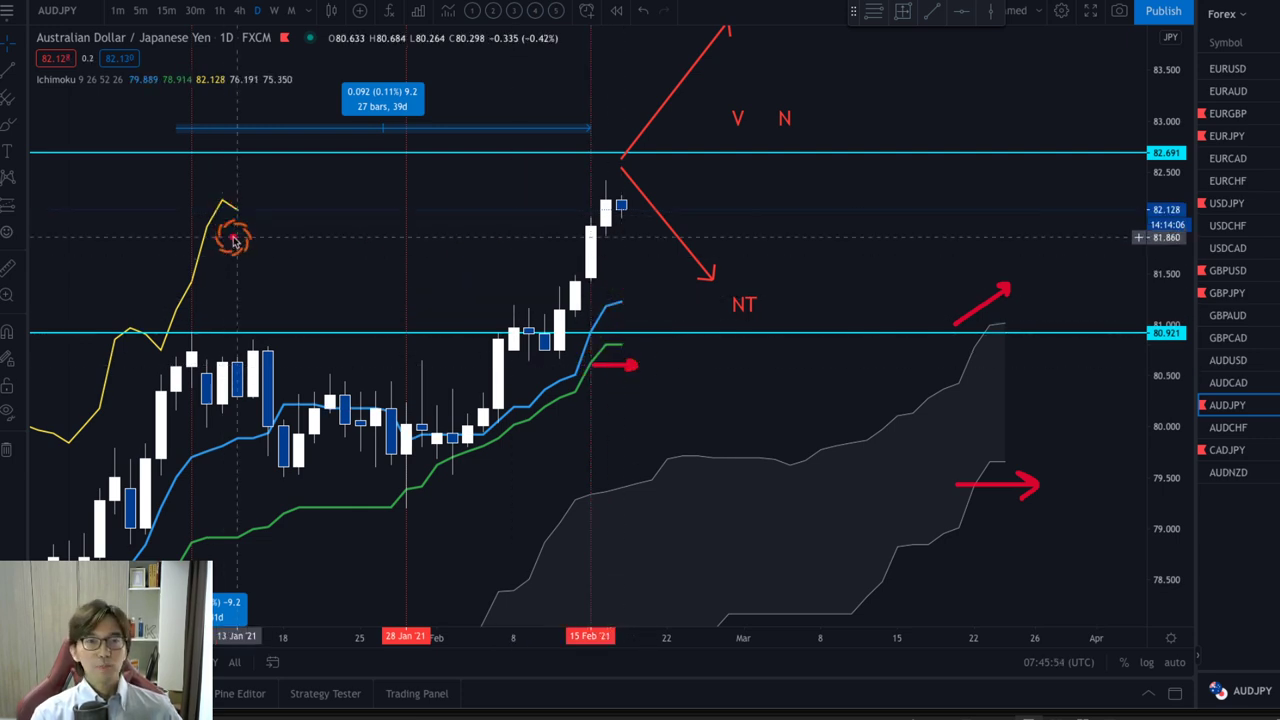
{"action": "left_click_drag", "start_coordinate": [236, 236], "coordinate": [250, 196]}
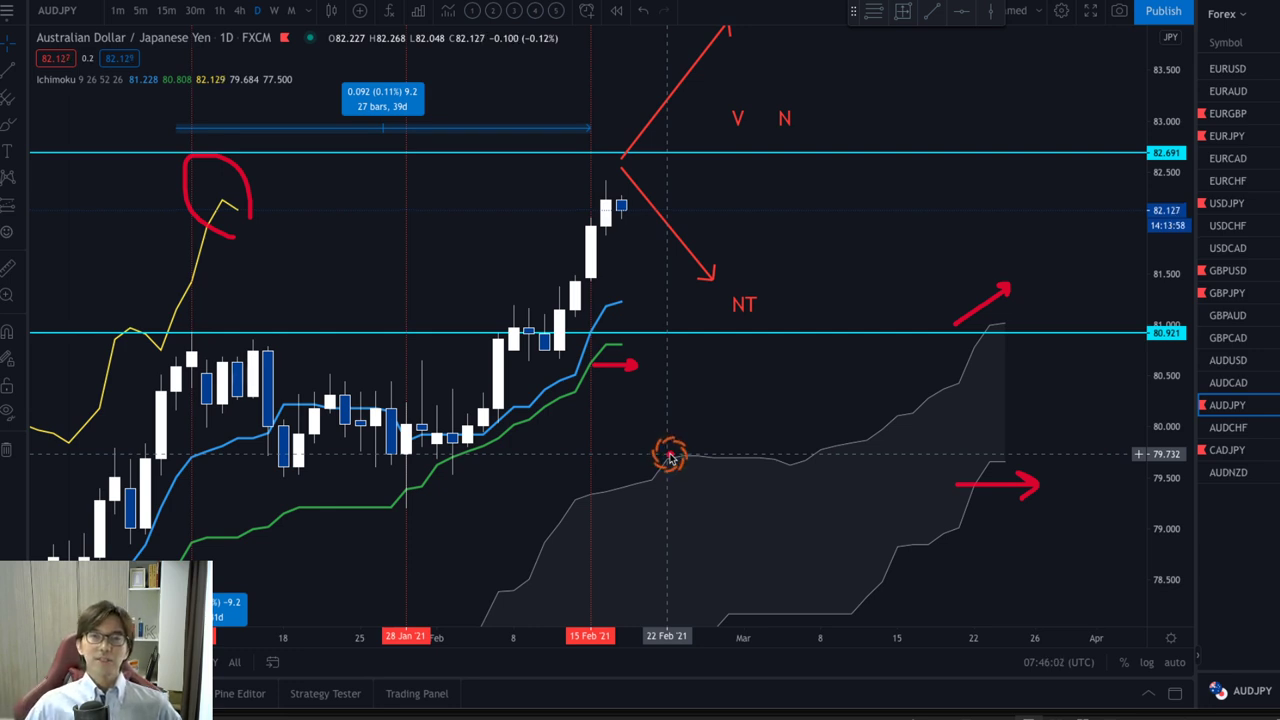
Step: Mark the lower cloud arrow B and the green line's arrow K, add a rising arrow at the green line's tip, and clear all strokes
{"action": "mouse_move", "coordinate": [1093, 455]}
{"action": "left_mouse_down"}
{"action": "mouse_move", "coordinate": [1094, 480]}
{"action": "mouse_move", "coordinate": [1143, 465]}
{"action": "mouse_move", "coordinate": [1140, 488]}
{"action": "mouse_move", "coordinate": [1095, 518]}
{"action": "left_mouse_up"}
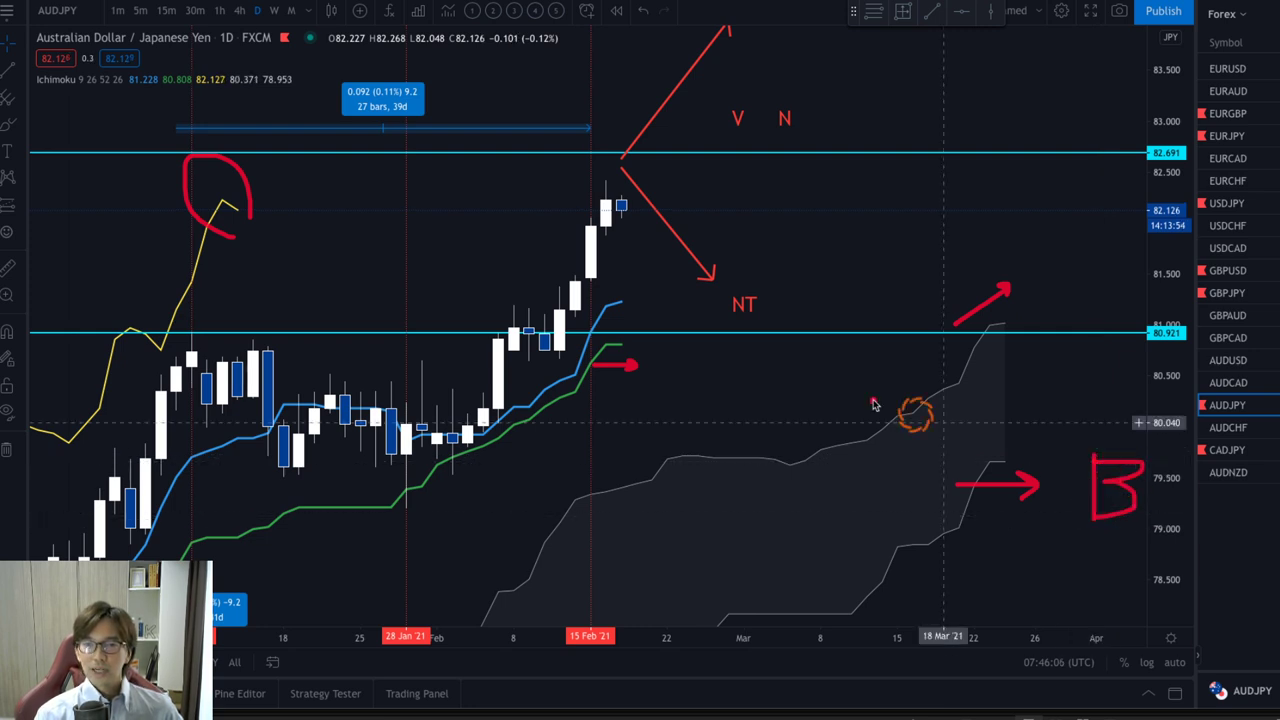
{"action": "mouse_move", "coordinate": [666, 355]}
{"action": "left_mouse_down"}
{"action": "mouse_move", "coordinate": [666, 420]}
{"action": "mouse_move", "coordinate": [680, 364]}
{"action": "mouse_move", "coordinate": [690, 395]}
{"action": "mouse_move", "coordinate": [663, 430]}
{"action": "left_mouse_up"}
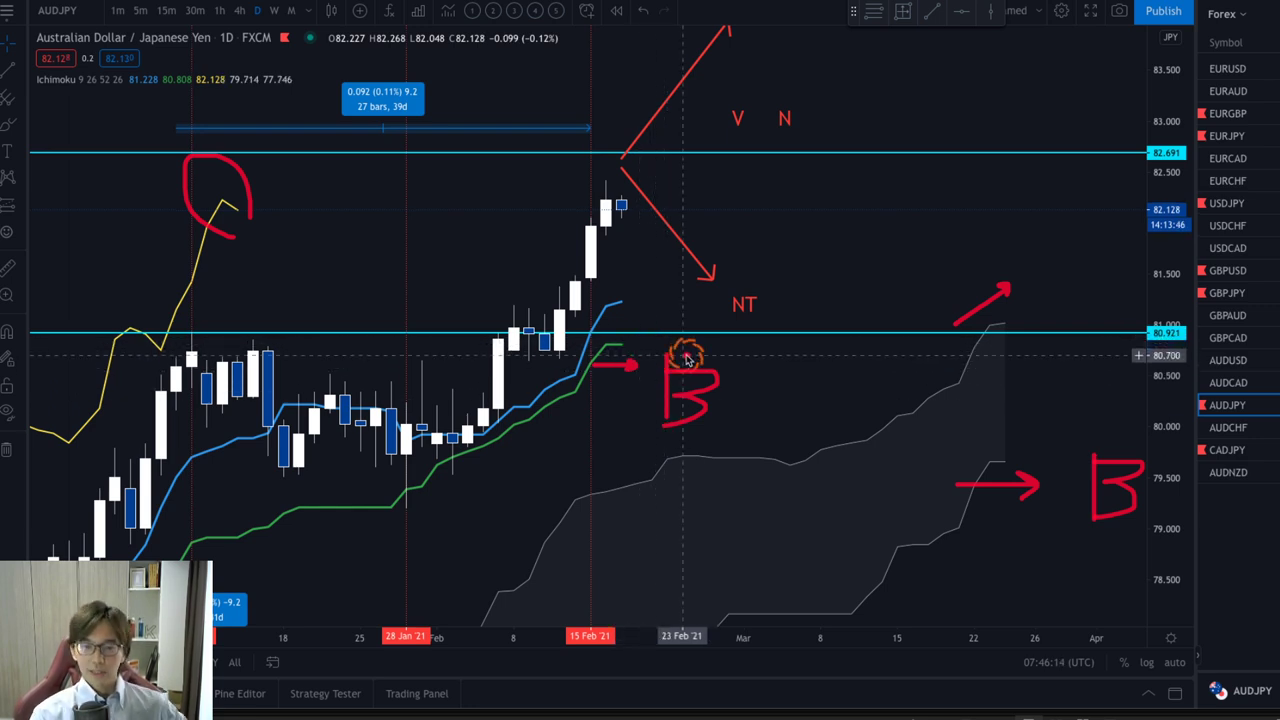
{"action": "key", "text": "ctrl+z"}
{"action": "mouse_move", "coordinate": [697, 363]}
{"action": "left_mouse_down"}
{"action": "mouse_move", "coordinate": [672, 398]}
{"action": "mouse_move", "coordinate": [693, 410]}
{"action": "left_mouse_up"}
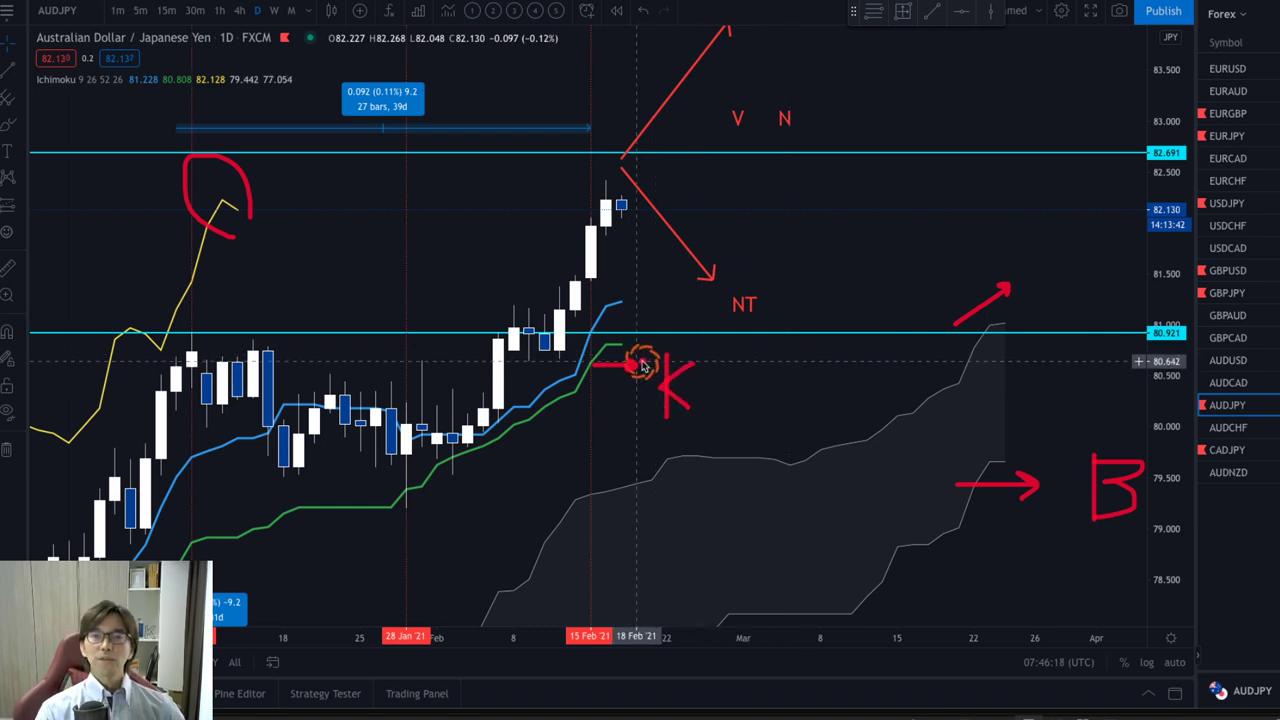
{"action": "left_click_drag", "start_coordinate": [618, 348], "coordinate": [658, 318]}
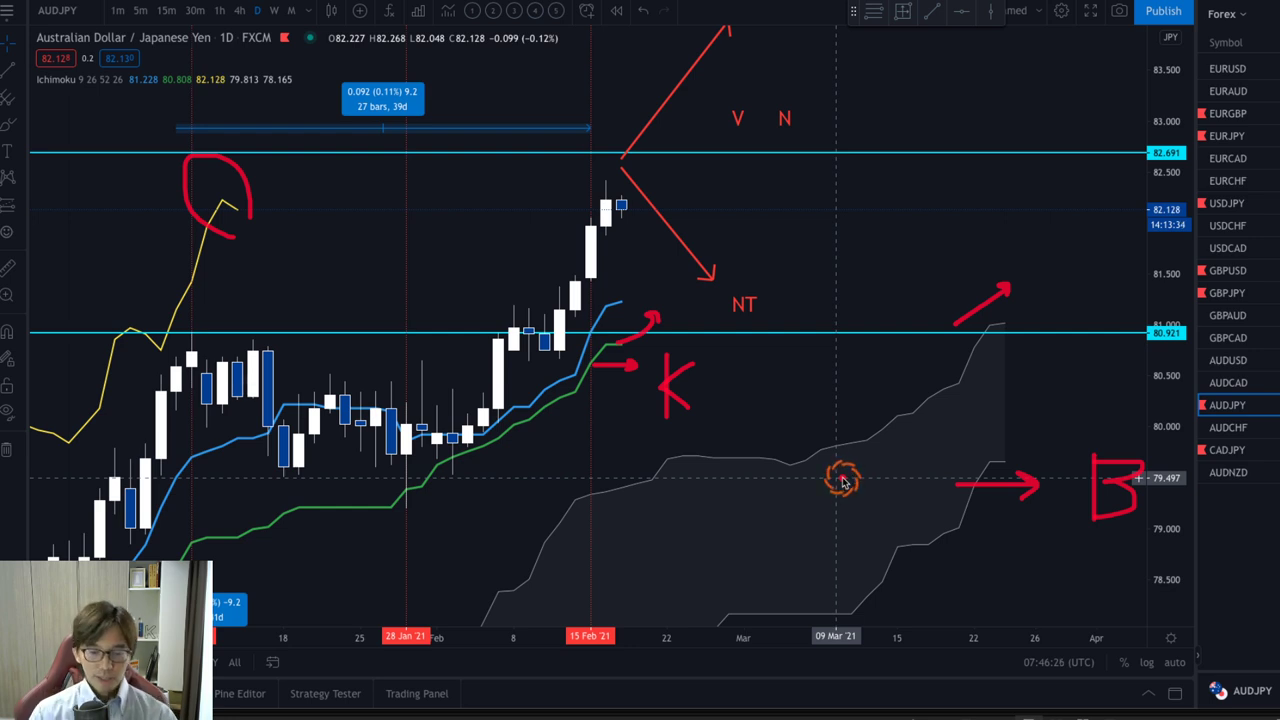
{"action": "key", "text": "Escape"}
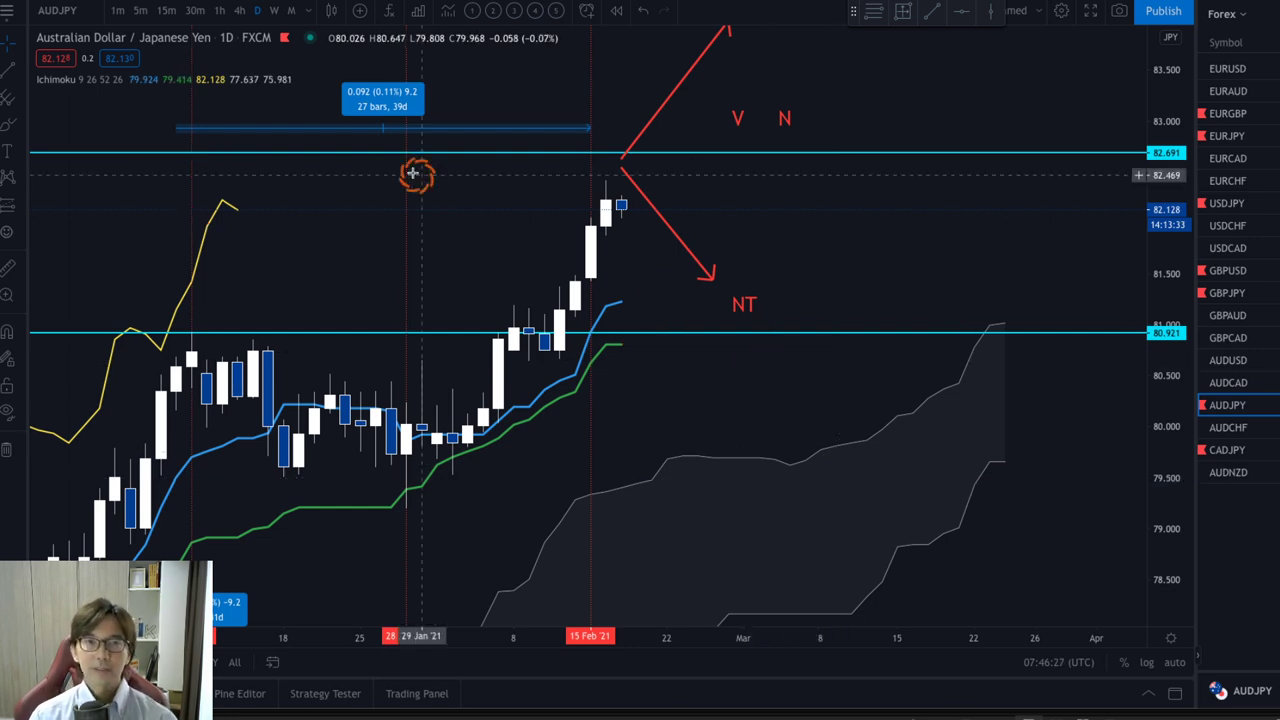
Step: Switch the AUDJPY chart to the 4-hour timeframe and auto-scale its price axis to fit the candles
{"action": "left_click", "coordinate": [236, 11]}
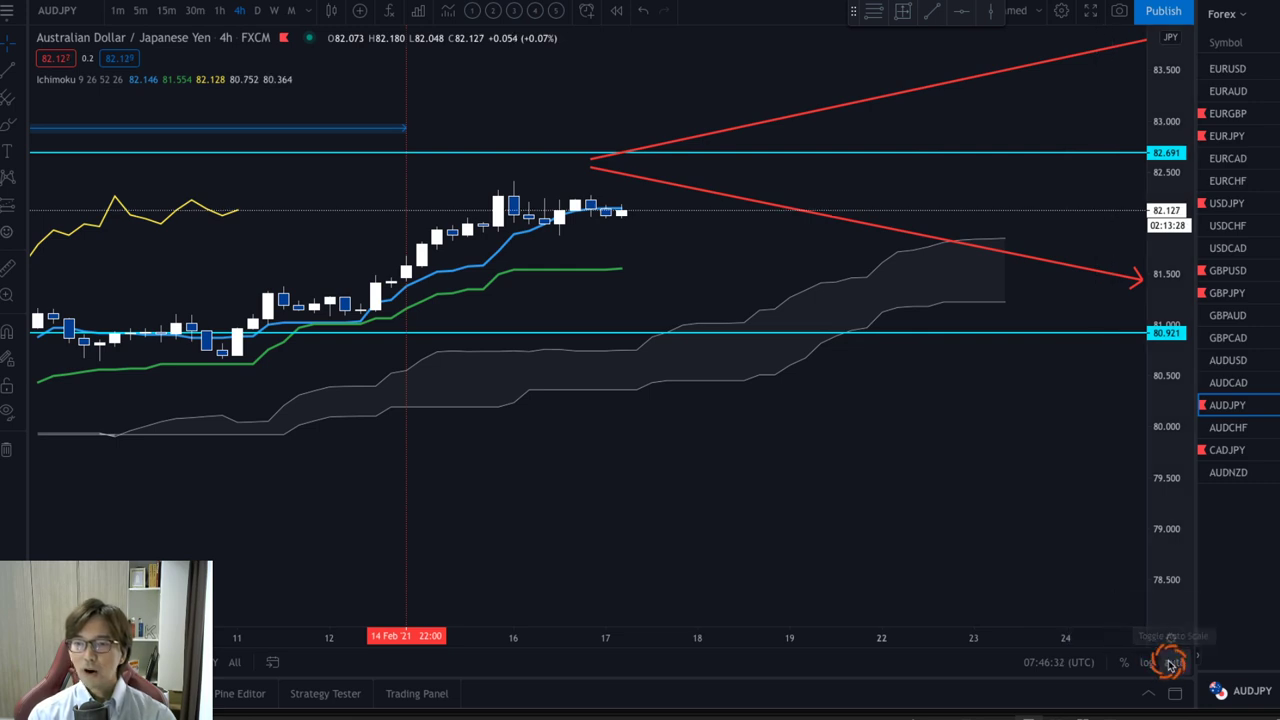
{"action": "left_click", "coordinate": [1171, 664]}
{"action": "left_click_drag", "start_coordinate": [491, 634], "coordinate": [621, 643]}
{"action": "left_click_drag", "start_coordinate": [925, 545], "coordinate": [752, 558]}
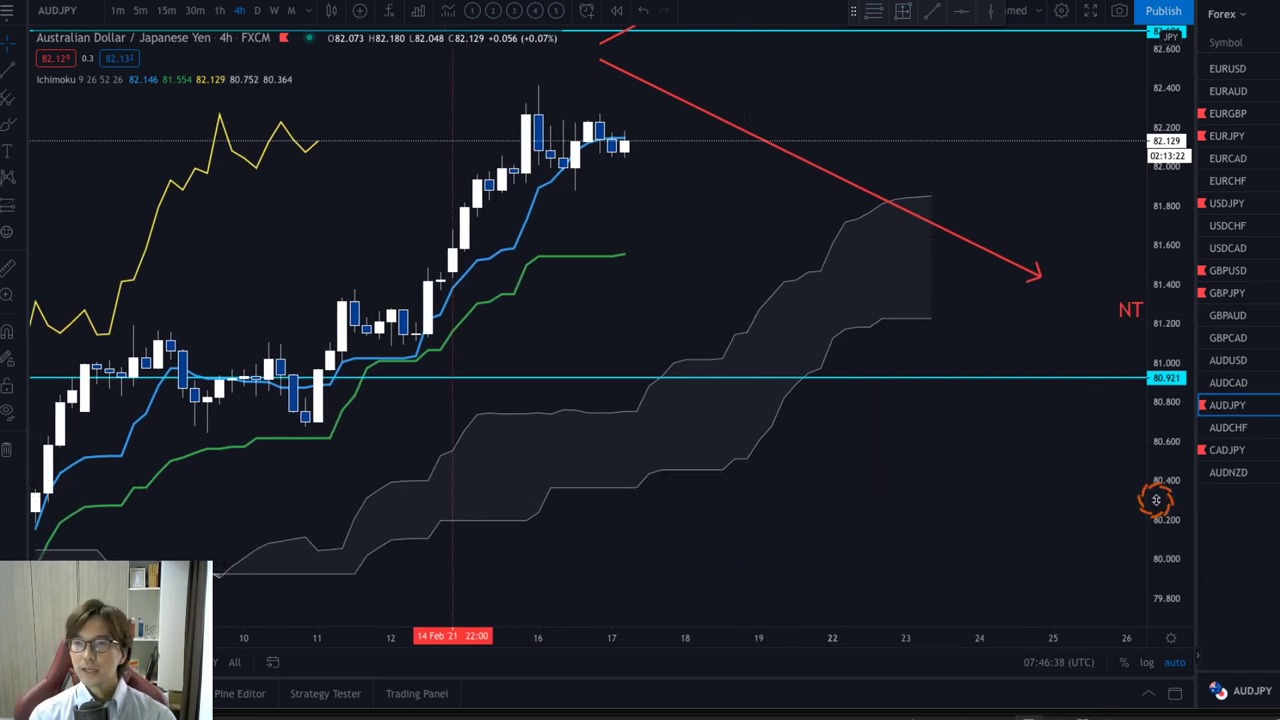
Step: Sketch a horizontal red arrow below and a rising one above the 4-hour cloud's leading end, and circle the green line's tip
{"action": "left_click_drag", "start_coordinate": [1160, 320], "coordinate": [1160, 355]}
{"action": "mouse_move", "coordinate": [893, 314]}
{"action": "left_mouse_down"}
{"action": "mouse_move", "coordinate": [917, 351]}
{"action": "mouse_move", "coordinate": [955, 376]}
{"action": "mouse_move", "coordinate": [985, 375]}
{"action": "left_mouse_up"}
{"action": "left_click", "coordinate": [898, 243]}
{"action": "left_click_drag", "start_coordinate": [898, 243], "coordinate": [940, 215]}
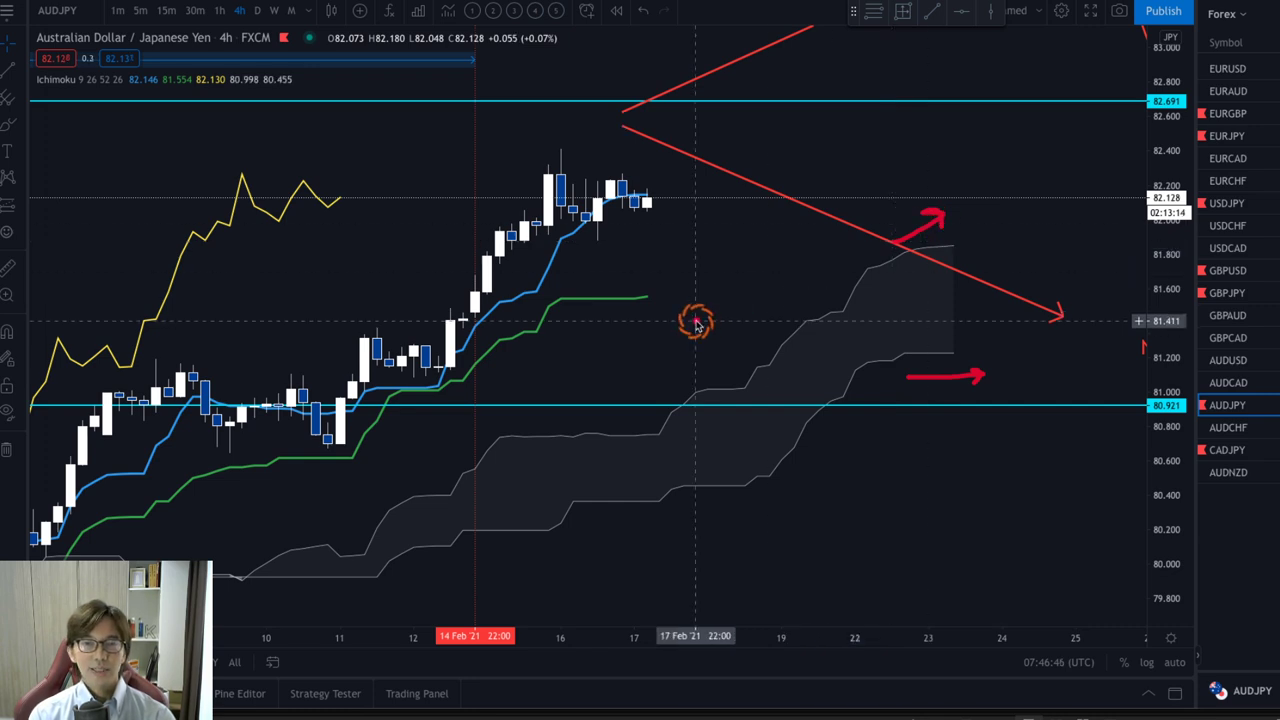
{"action": "mouse_move", "coordinate": [645, 322]}
{"action": "left_mouse_down"}
{"action": "mouse_move", "coordinate": [617, 282]}
{"action": "mouse_move", "coordinate": [658, 334]}
{"action": "left_mouse_up"}
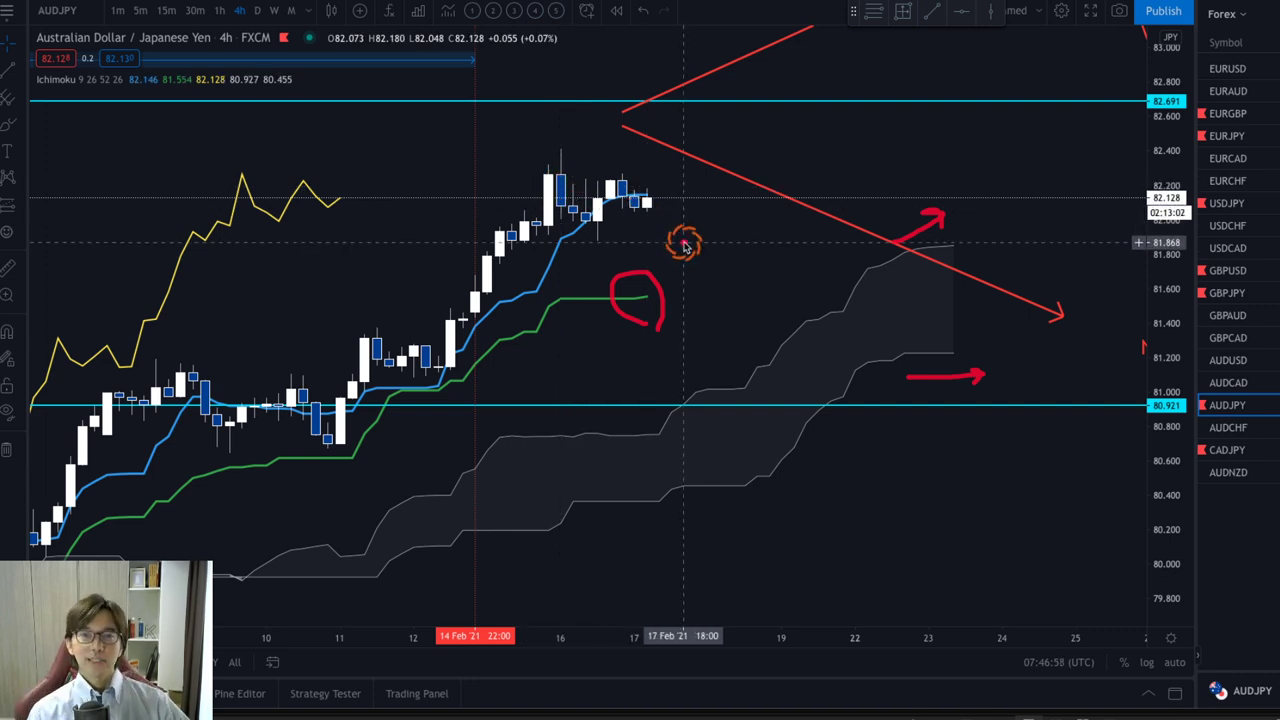
Step: Sketch a rise from the latest candle past 82.691, a pullback and a breakout marked B in red, and clear all strokes
{"action": "mouse_move", "coordinate": [655, 197]}
{"action": "left_mouse_down"}
{"action": "mouse_move", "coordinate": [757, 33]}
{"action": "mouse_move", "coordinate": [783, 80]}
{"action": "left_mouse_up"}
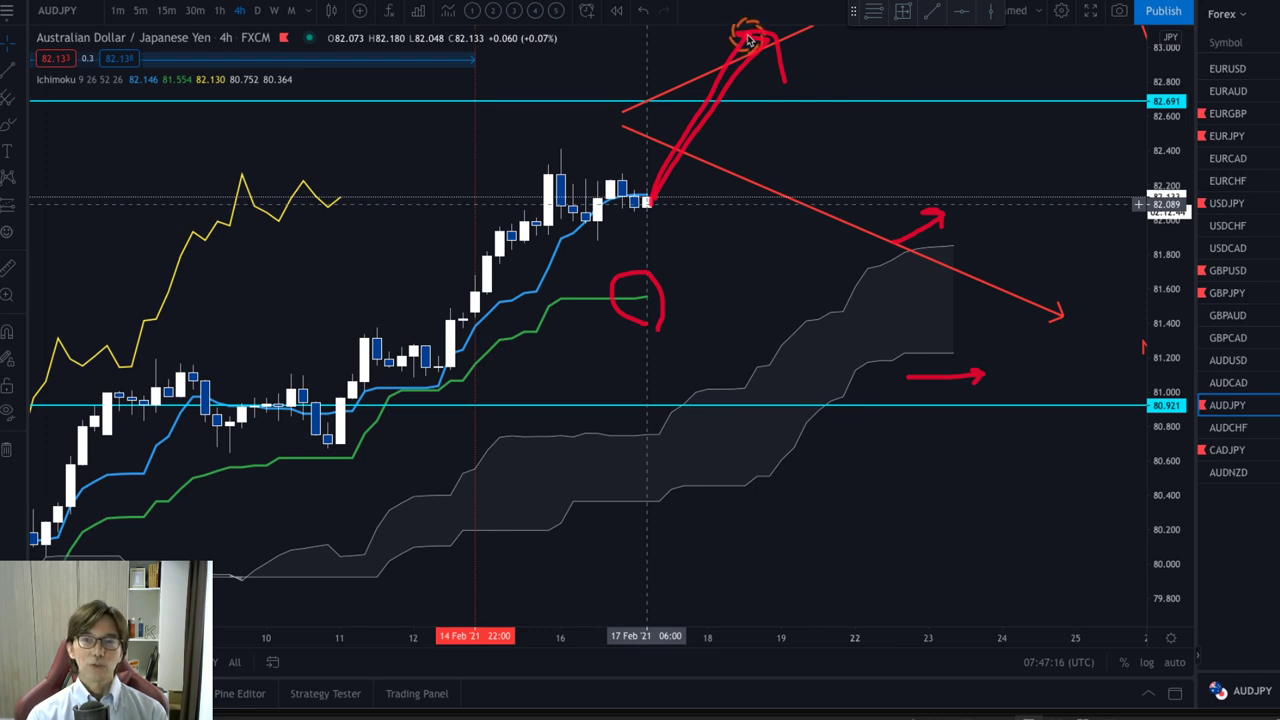
{"action": "mouse_move", "coordinate": [750, 38]}
{"action": "left_mouse_down"}
{"action": "mouse_move", "coordinate": [814, 94]}
{"action": "mouse_move", "coordinate": [863, 29]}
{"action": "mouse_move", "coordinate": [868, 70]}
{"action": "mouse_move", "coordinate": [894, 52]}
{"action": "mouse_move", "coordinate": [889, 86]}
{"action": "left_mouse_up"}
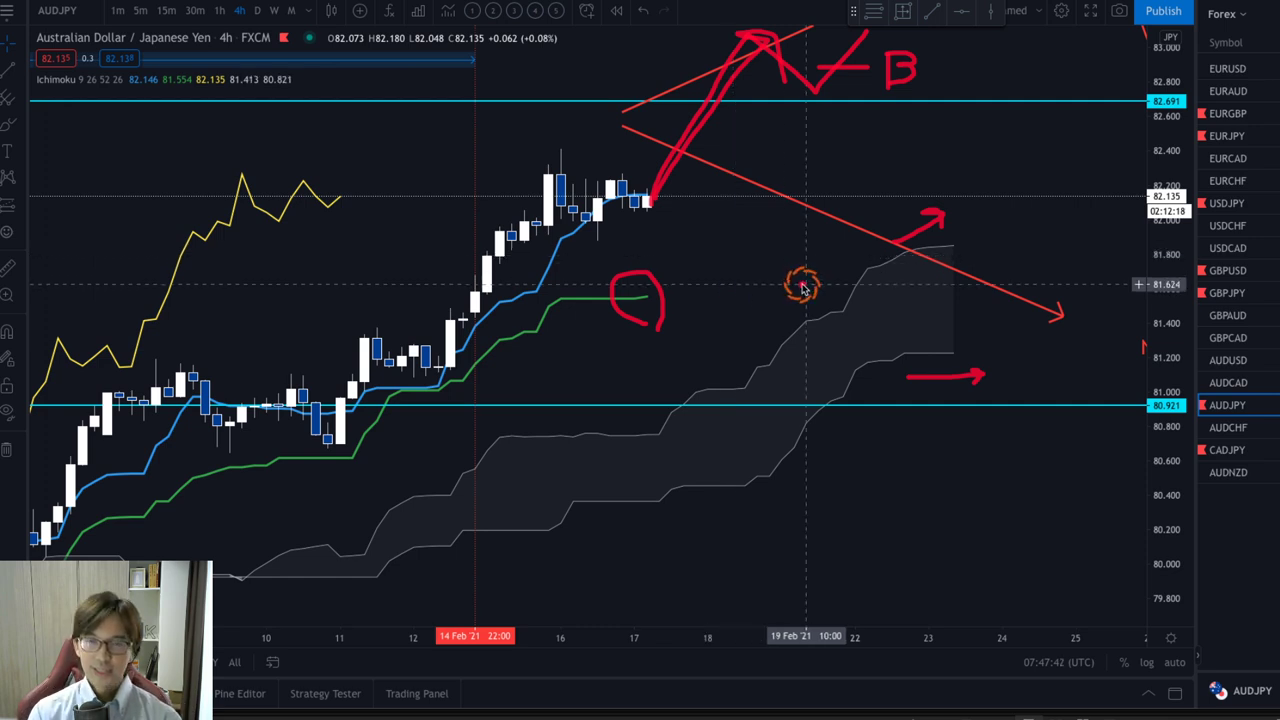
{"action": "key", "text": "e"}
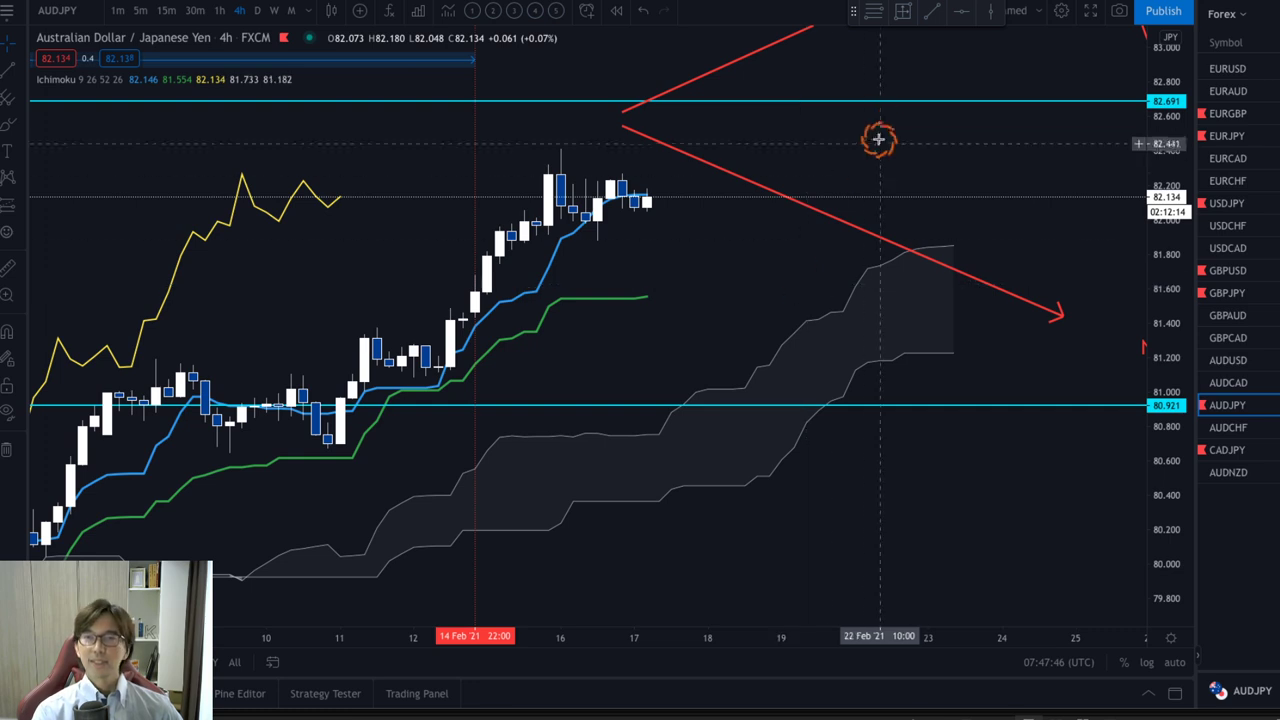
Step: Return to the published ideas page, close the AUDJPY idea and open the GBPUSD Daily Bullish idea
{"action": "key", "text": "ctrl+Tab"}
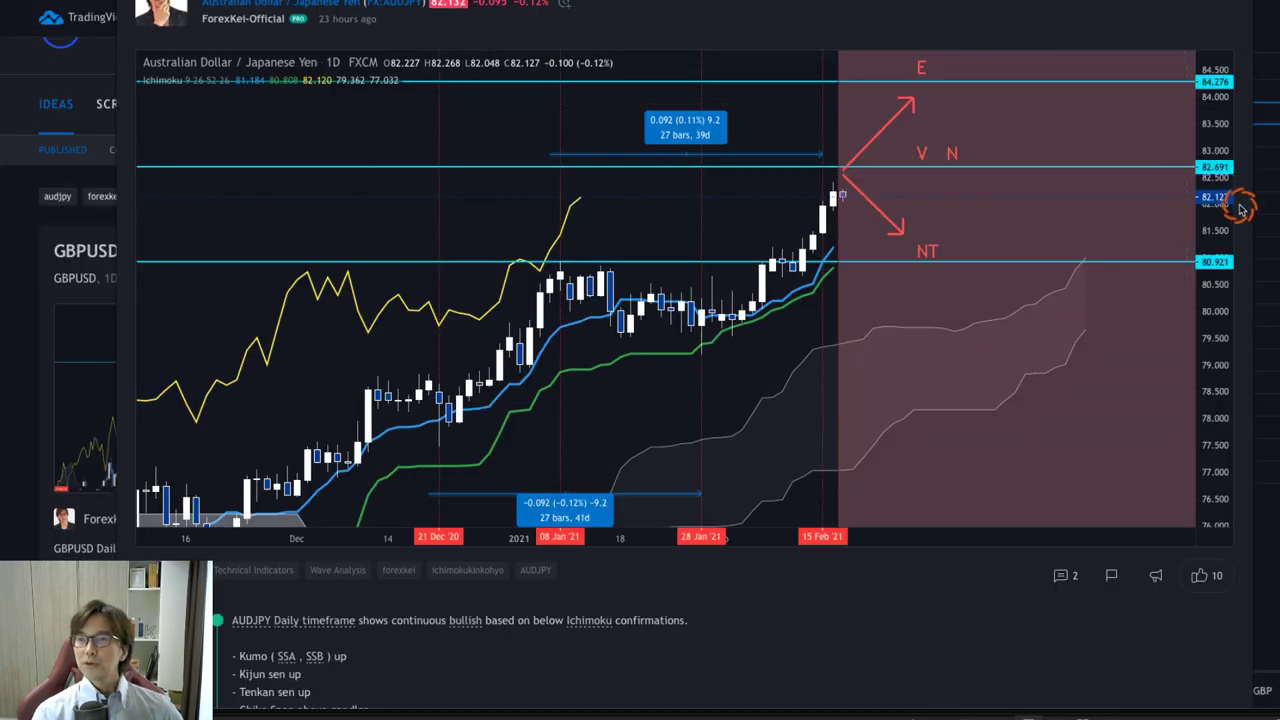
{"action": "scroll", "coordinate": [1238, 206], "scroll_direction": "up", "scroll_amount": 1}
{"action": "left_click", "coordinate": [1226, 52]}
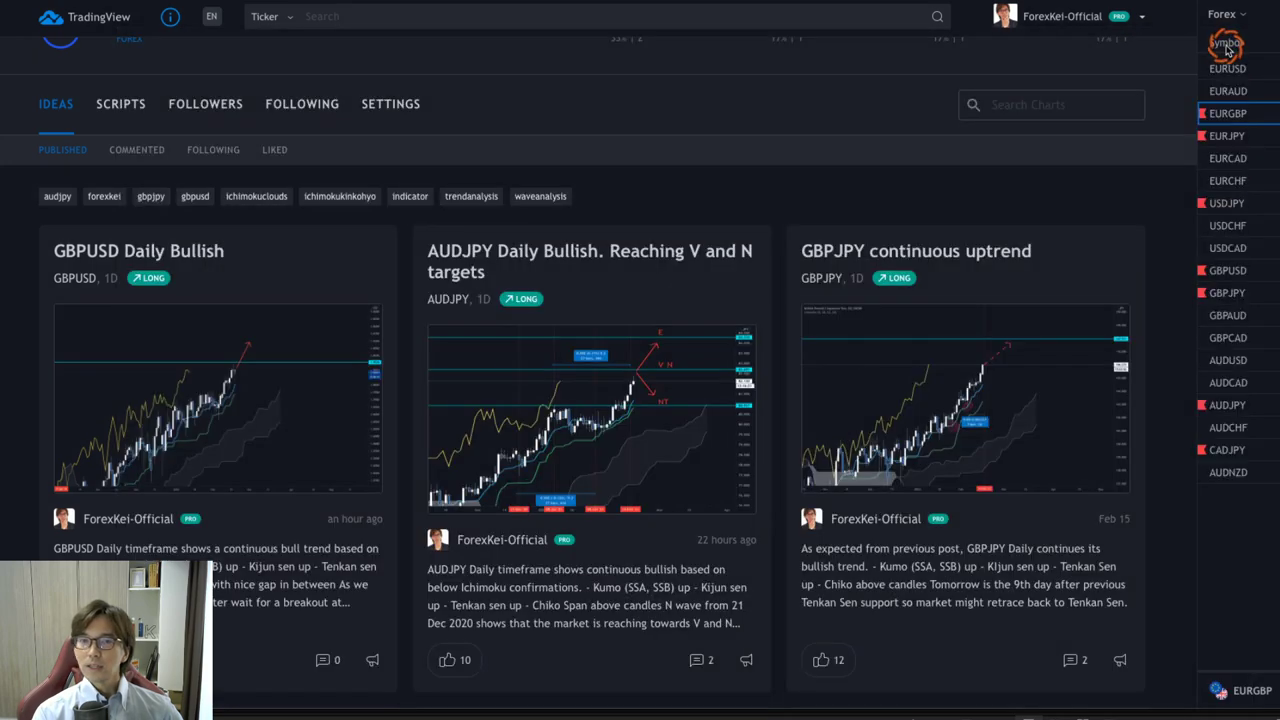
{"action": "left_click", "coordinate": [190, 262]}
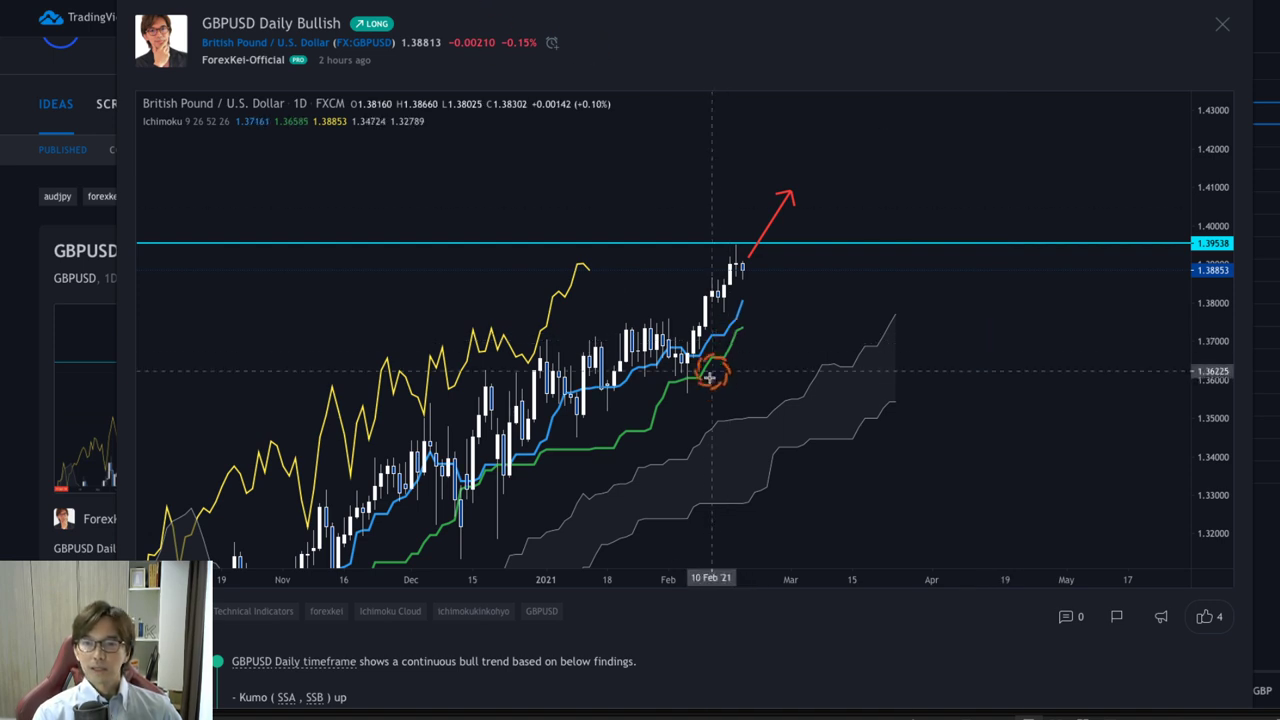
Step: Sketch red breakout lines marked B with a pullback above the GBPUSD 1.39538 level, clear the strokes, and close the idea
{"action": "left_click_drag", "start_coordinate": [720, 580], "coordinate": [414, 566]}
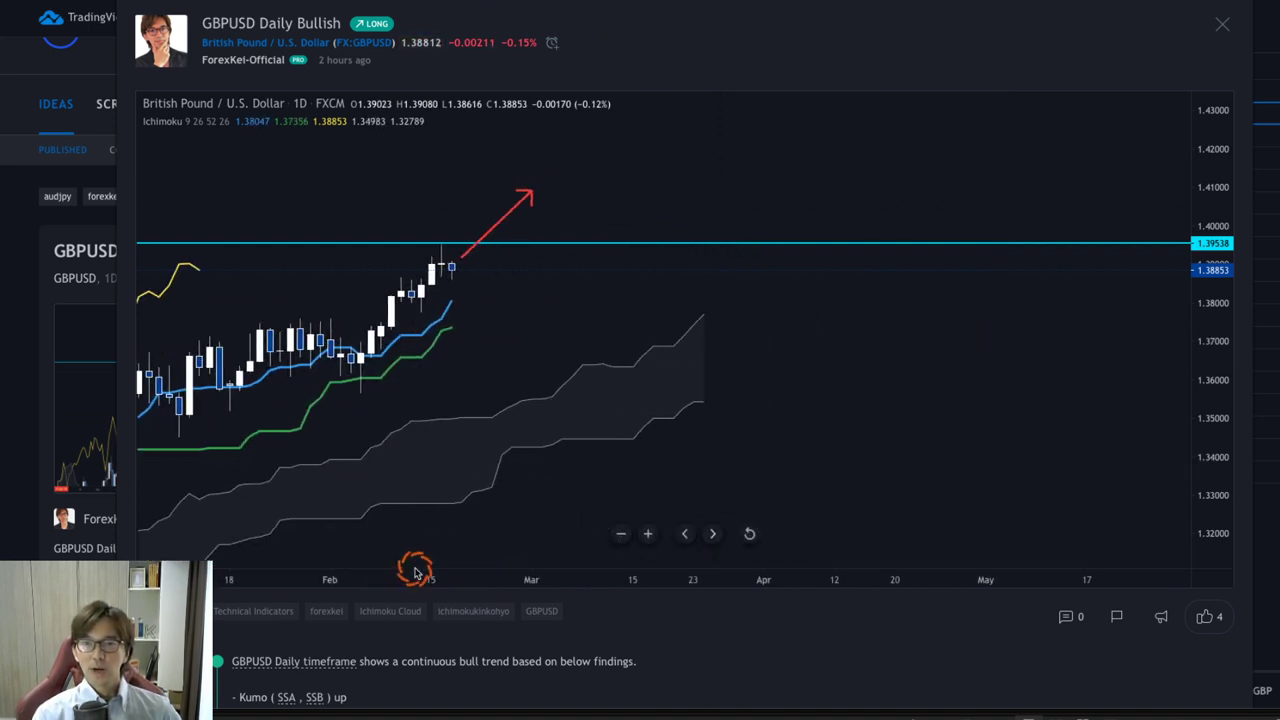
{"action": "left_click_drag", "start_coordinate": [1221, 543], "coordinate": [1217, 406]}
{"action": "left_click_drag", "start_coordinate": [662, 322], "coordinate": [814, 428]}
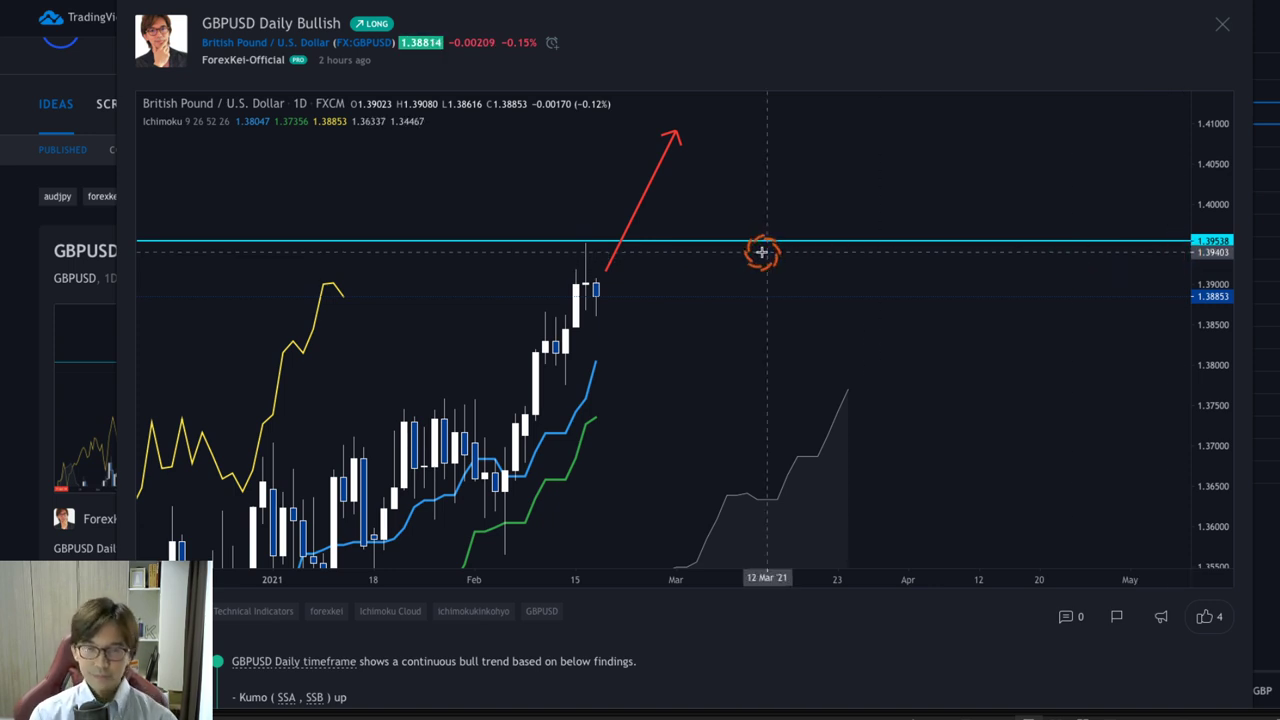
{"action": "left_click_drag", "start_coordinate": [604, 219], "coordinate": [668, 219]}
{"action": "mouse_move", "coordinate": [576, 184]}
{"action": "left_mouse_down"}
{"action": "mouse_move", "coordinate": [575, 224]}
{"action": "mouse_move", "coordinate": [588, 182]}
{"action": "mouse_move", "coordinate": [578, 231]}
{"action": "mouse_move", "coordinate": [640, 205]}
{"action": "mouse_move", "coordinate": [670, 228]}
{"action": "mouse_move", "coordinate": [723, 200]}
{"action": "mouse_move", "coordinate": [729, 223]}
{"action": "left_mouse_up"}
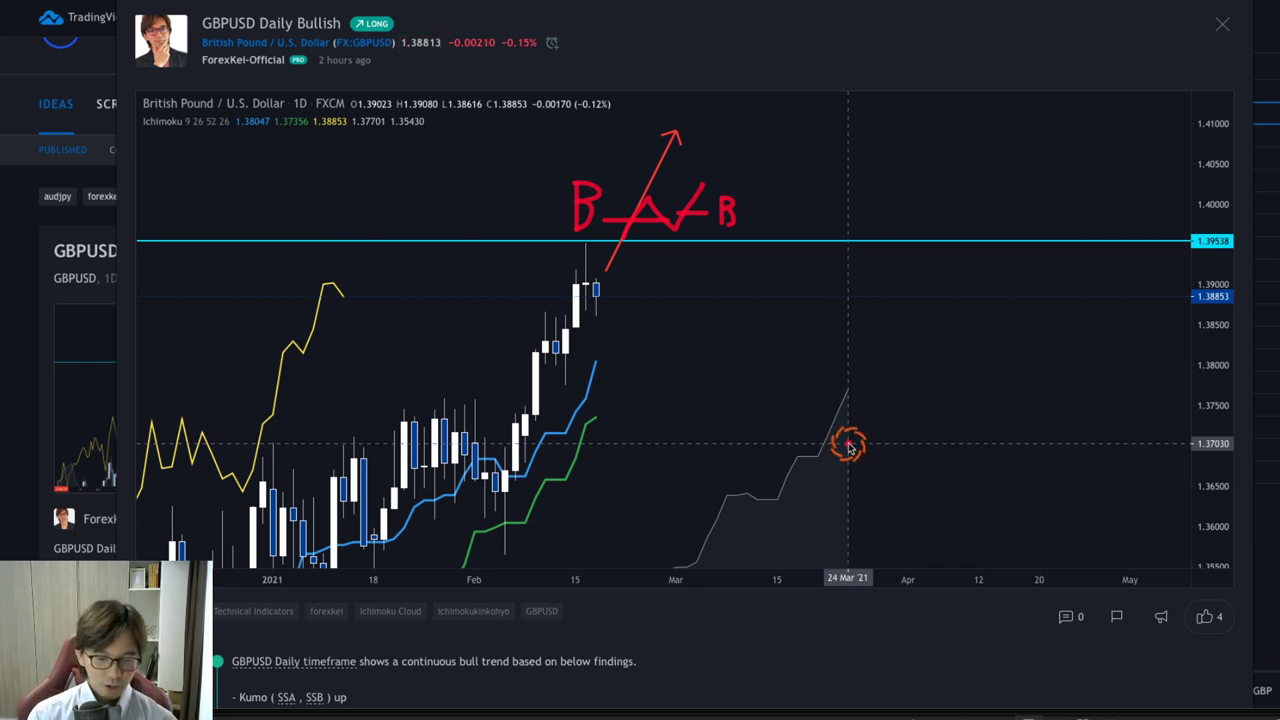
{"action": "key", "text": "Escape"}
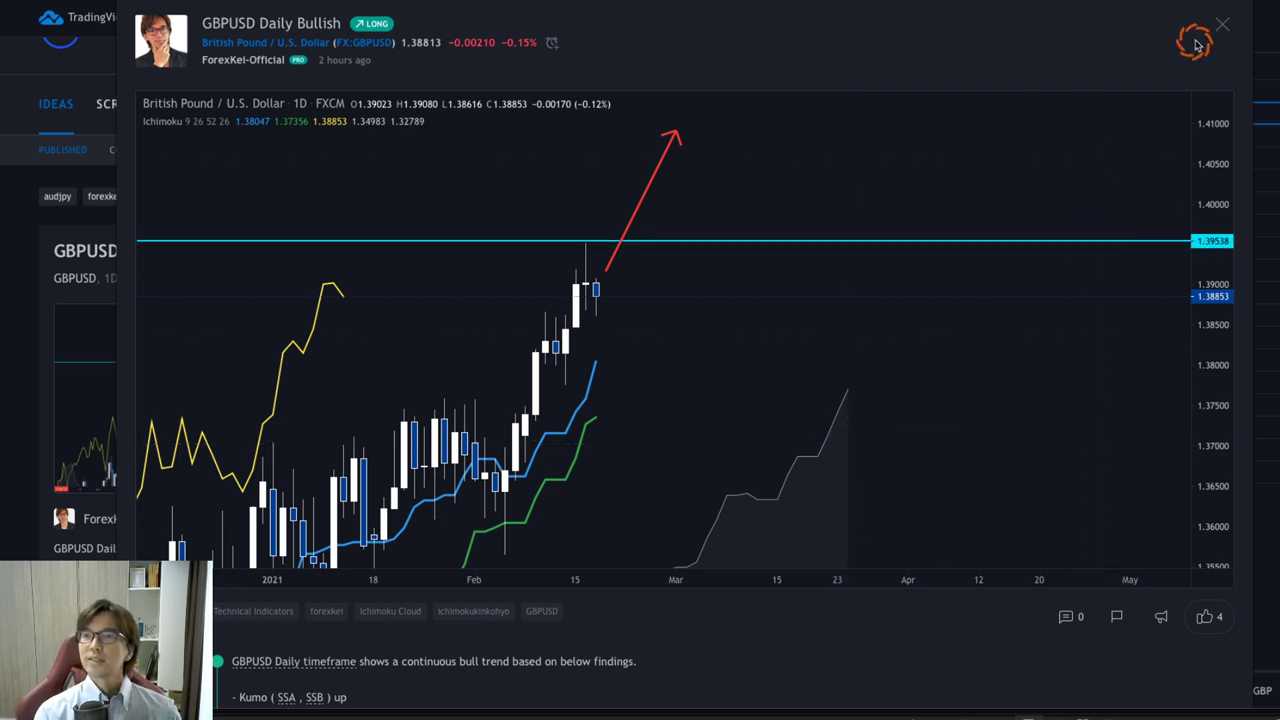
{"action": "left_click", "coordinate": [1210, 34]}
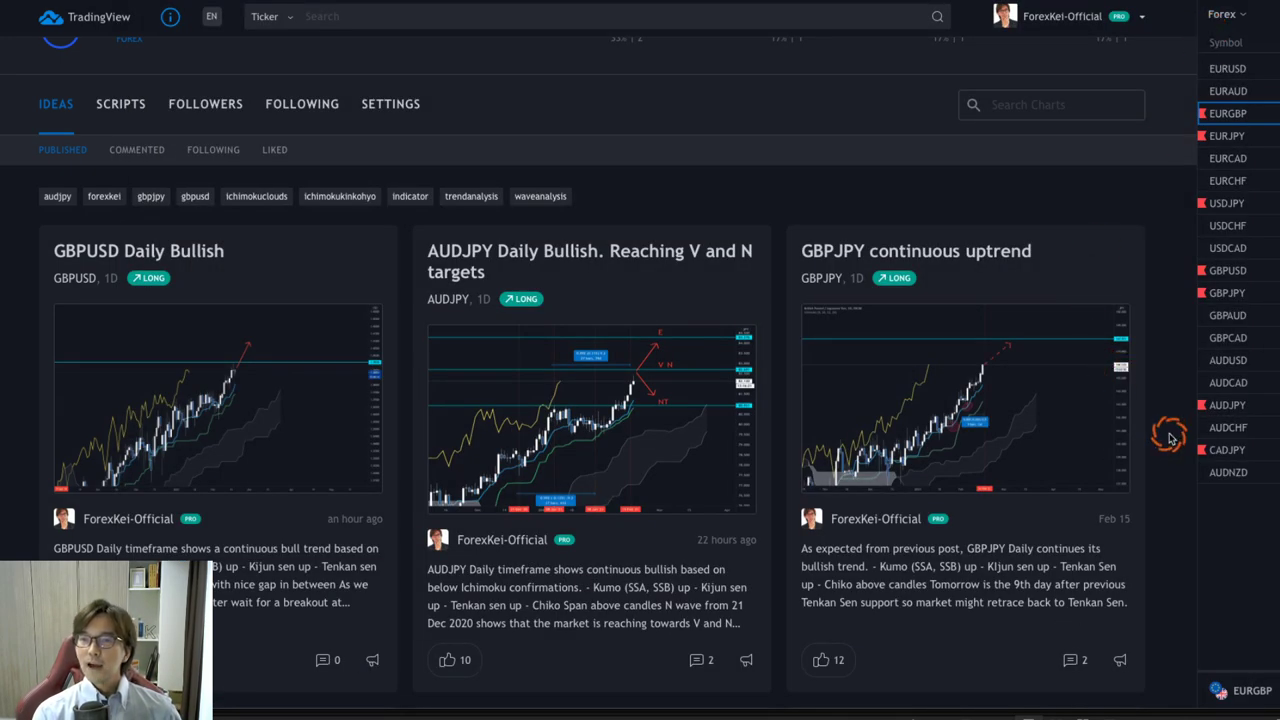
Step: Look over the published idea cards and the profile overview above them
{"action": "scroll", "coordinate": [1160, 505], "scroll_direction": "down", "scroll_amount": 1}
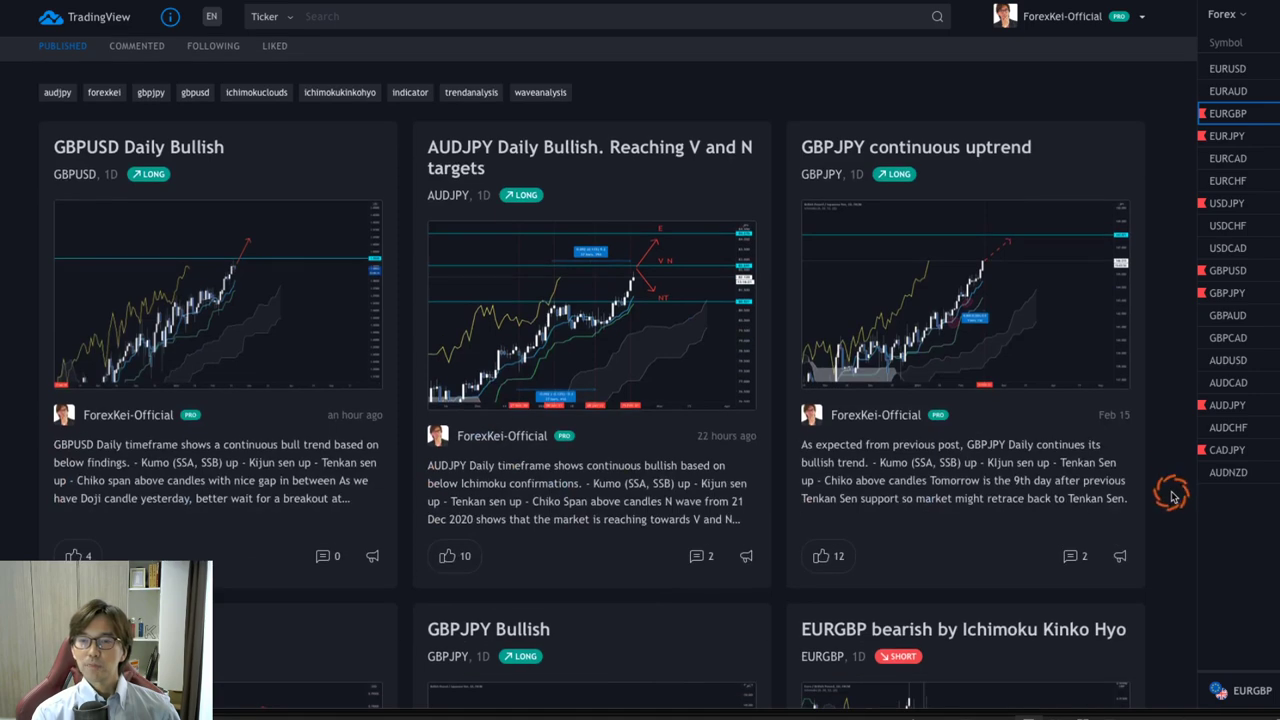
{"action": "scroll", "coordinate": [1158, 588], "scroll_direction": "down", "scroll_amount": 4}
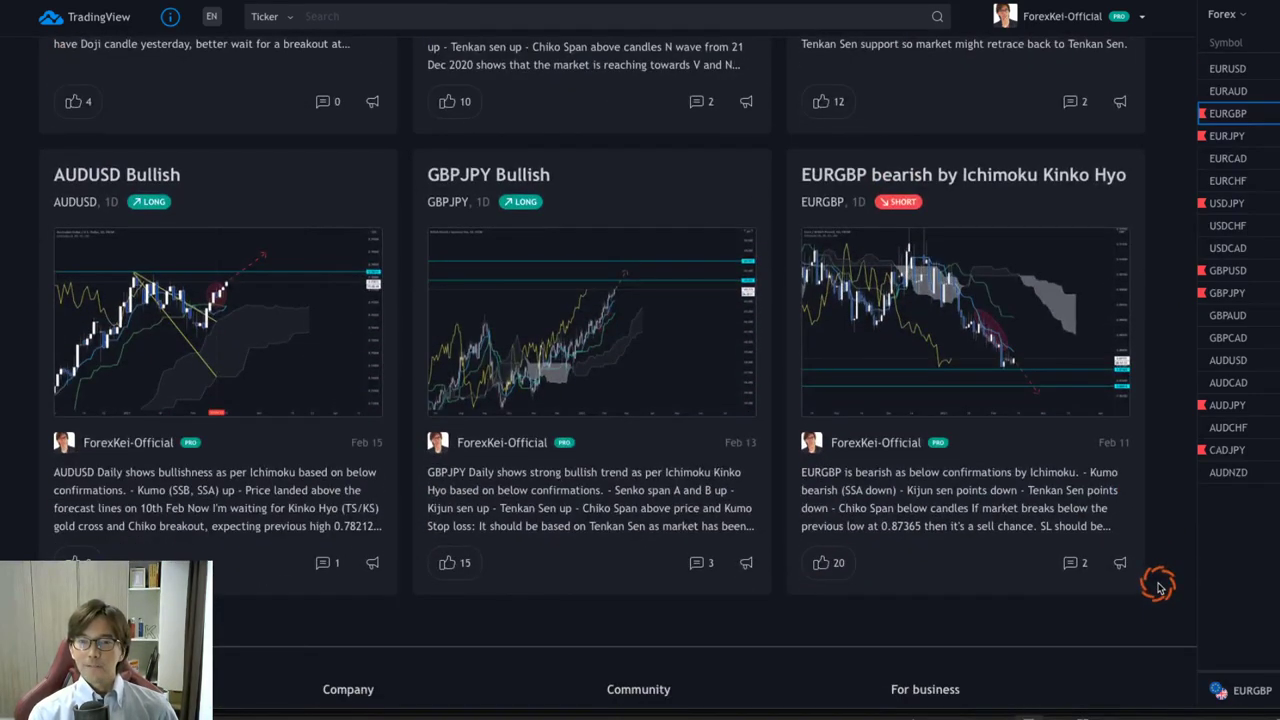
{"action": "scroll", "coordinate": [1158, 588], "scroll_direction": "up", "scroll_amount": 1}
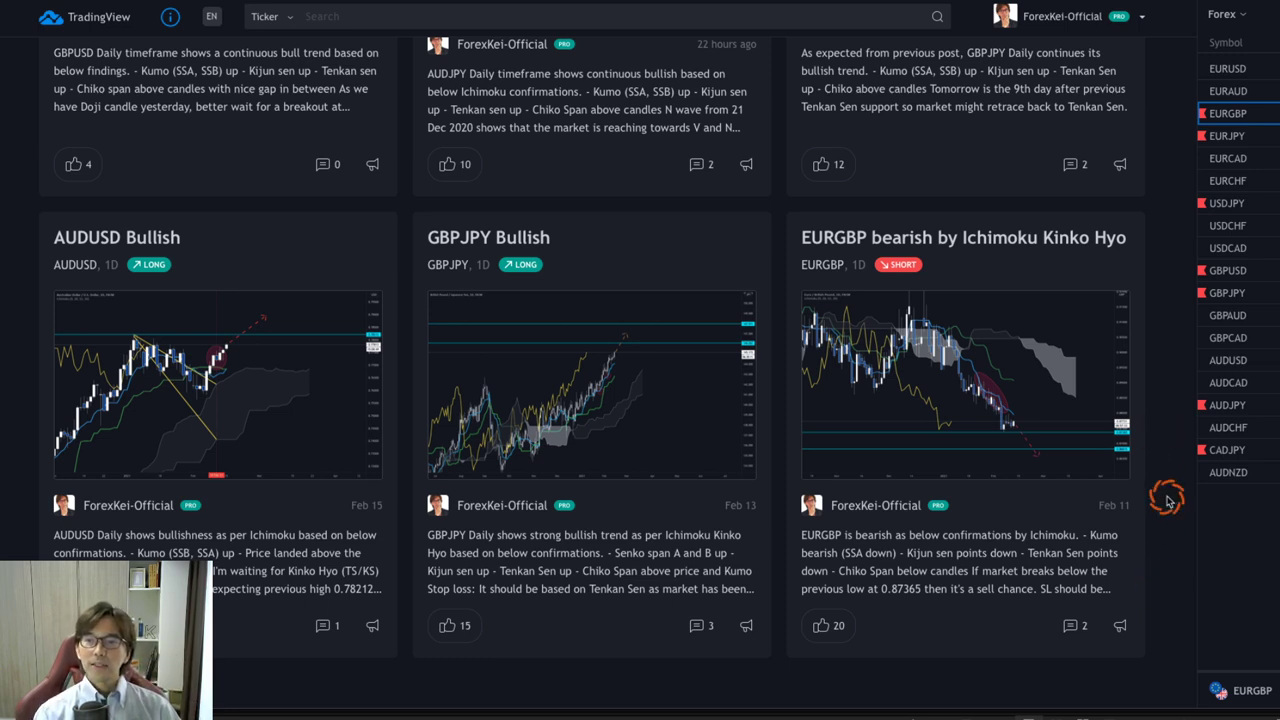
{"action": "scroll", "coordinate": [1153, 473], "scroll_direction": "up", "scroll_amount": 8}
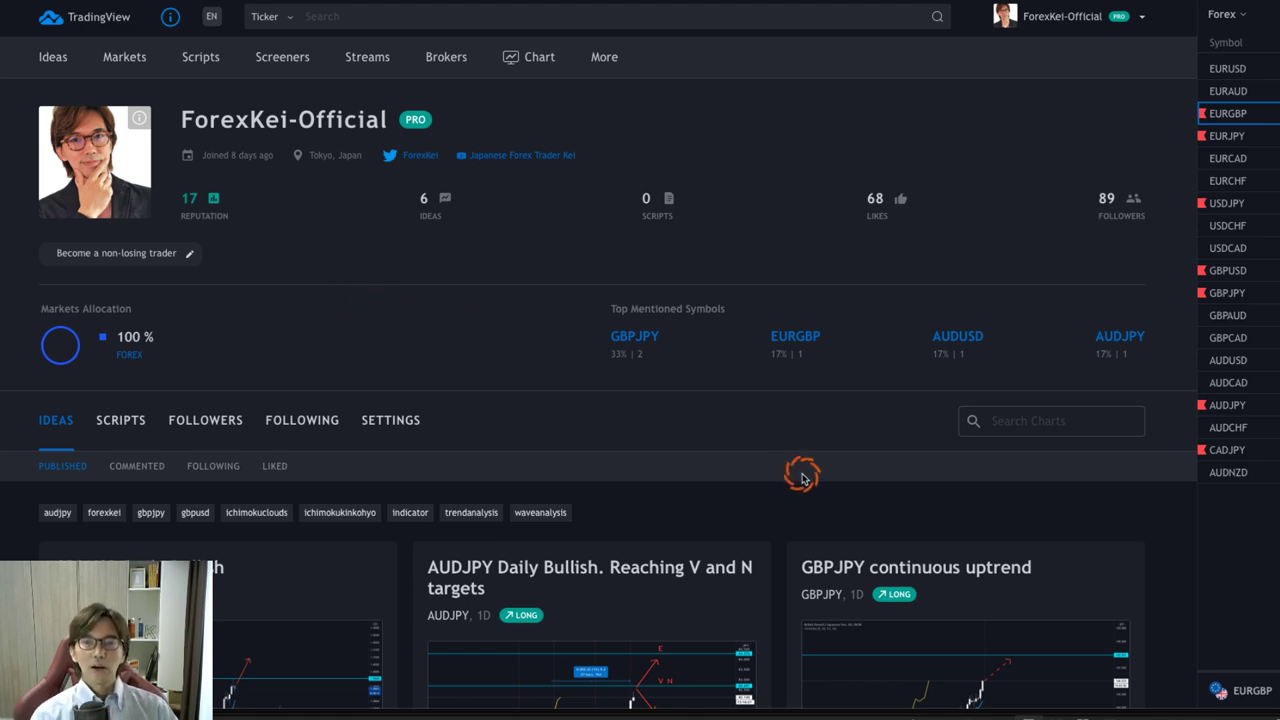
{"action": "scroll", "coordinate": [790, 563], "scroll_direction": "down", "scroll_amount": 3}
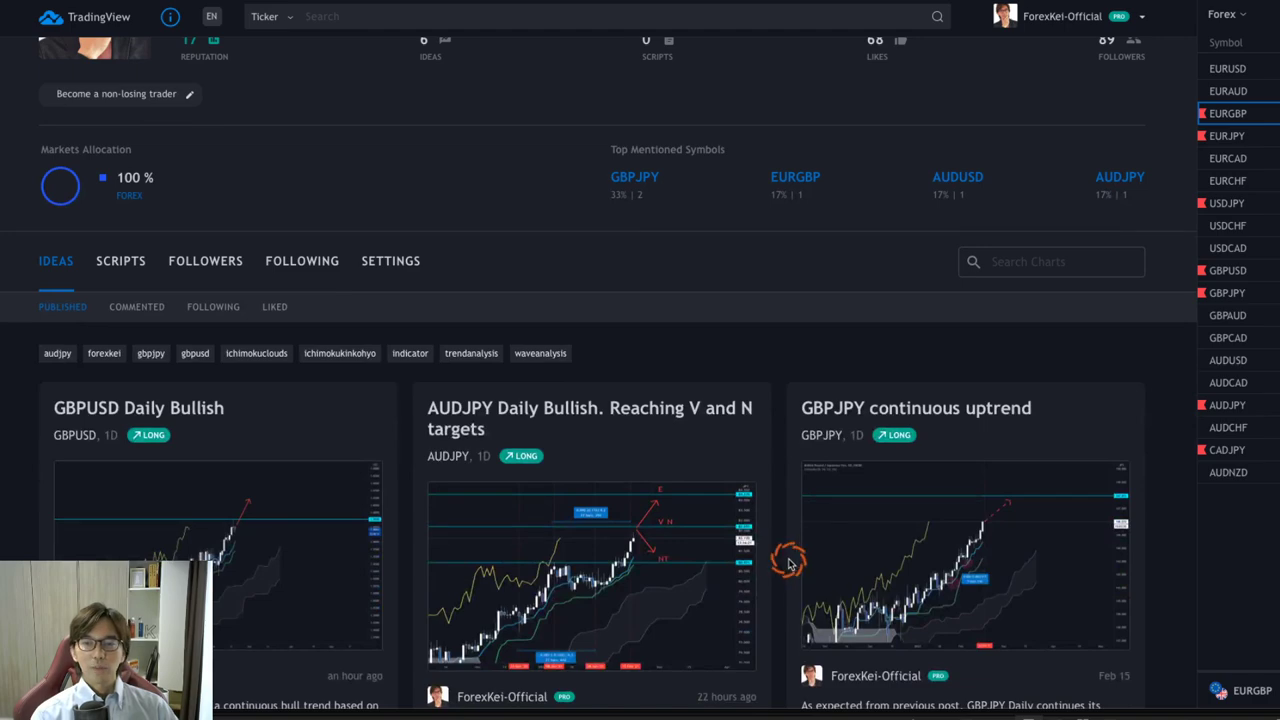
{"action": "scroll", "coordinate": [785, 598], "scroll_direction": "down", "scroll_amount": 3}
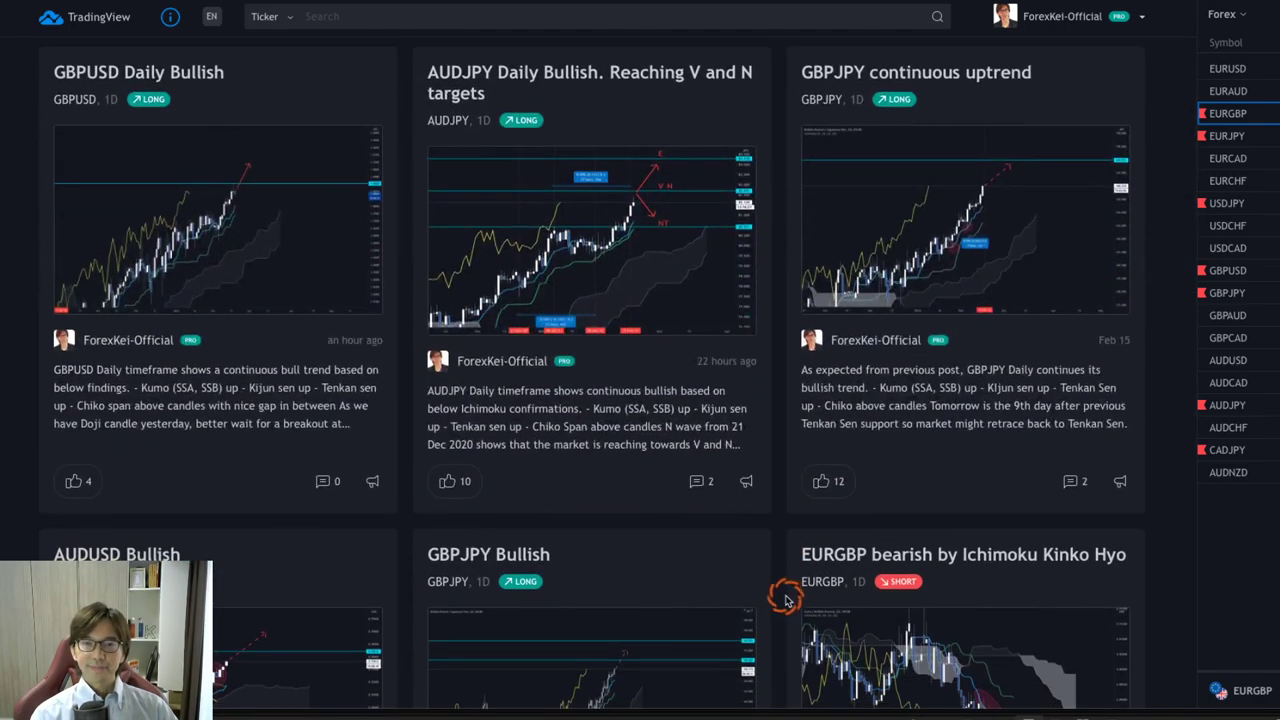
{"action": "scroll", "coordinate": [785, 598], "scroll_direction": "up", "scroll_amount": 5}
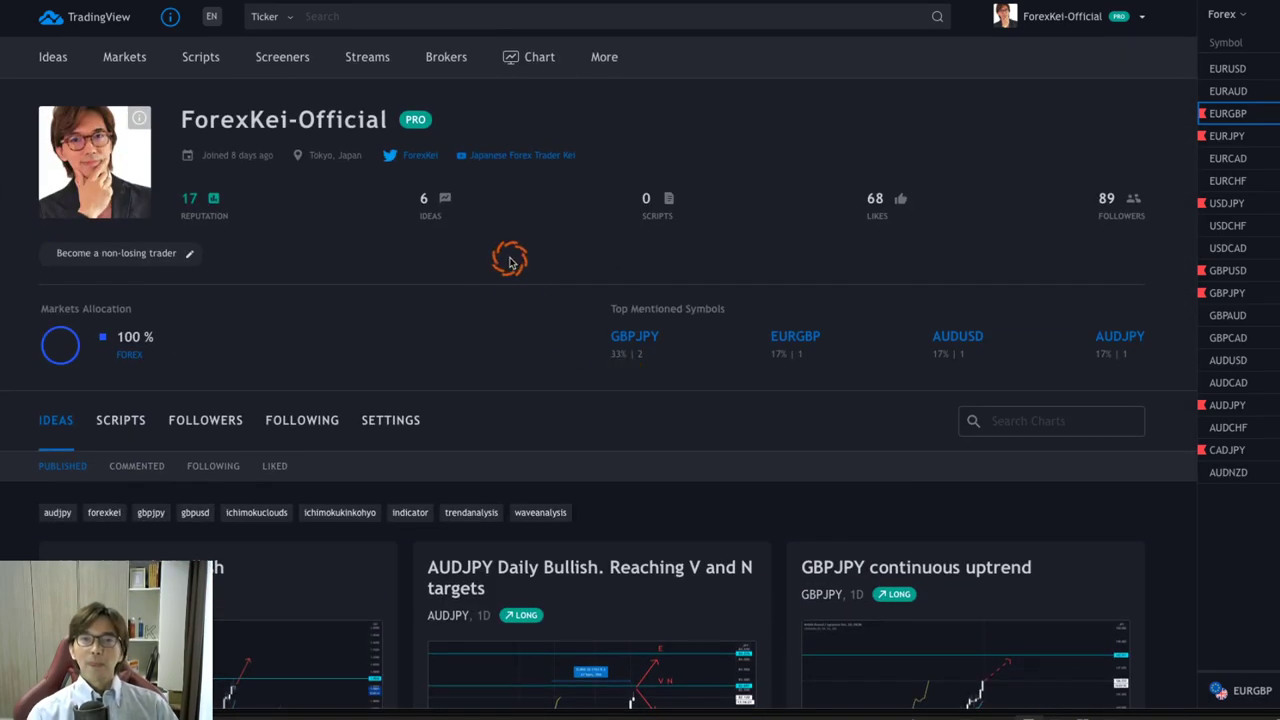